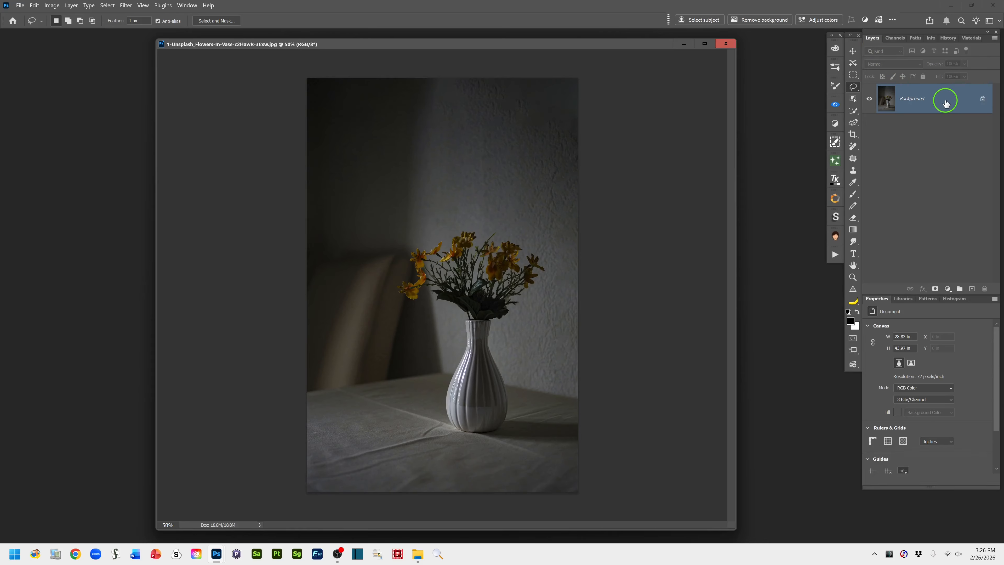
# Duplicate the Background layer and set the copy's blend mode to Screen
pyautogui.moveTo(945, 103)
pyautogui.moveTo(945, 104); pyautogui.dragTo(972, 290)
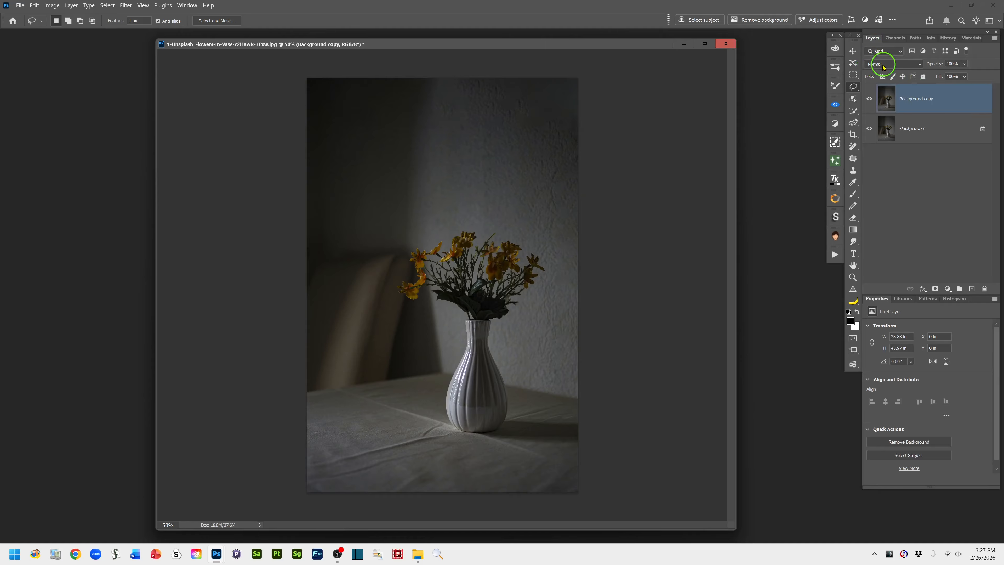
pyautogui.click(919, 65)
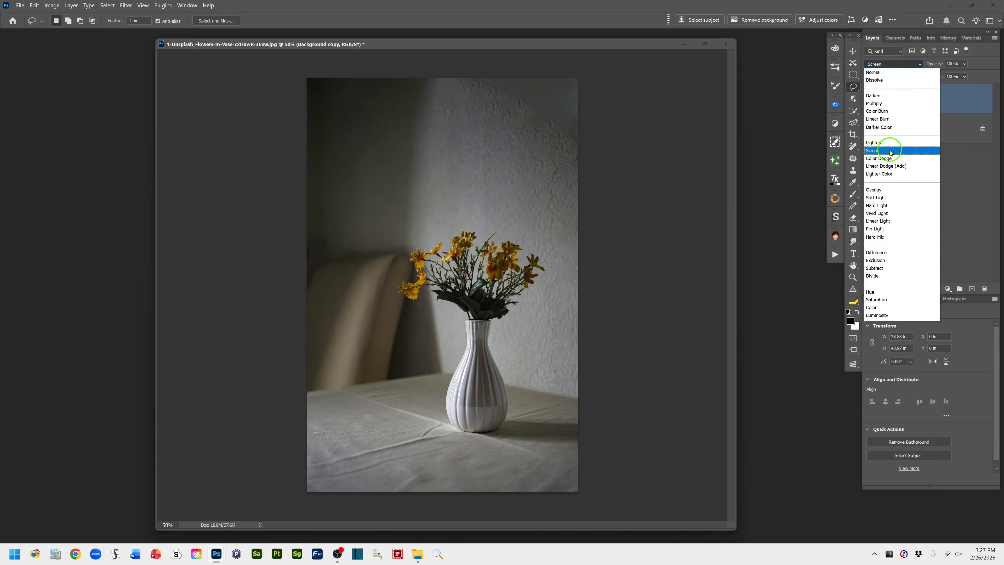
pyautogui.click(890, 152)
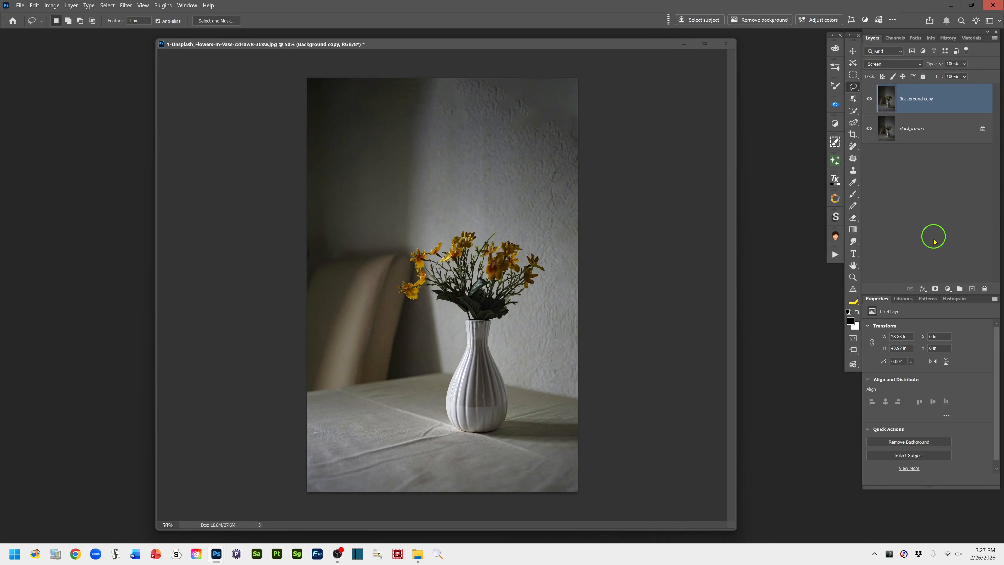
# Add a black layer mask to the Background copy and choose the Foreground to Background preset for the Gradient tool in Gradient mode
pyautogui.keyDown('alt'); pyautogui.click(935, 289); pyautogui.keyUp('alt')
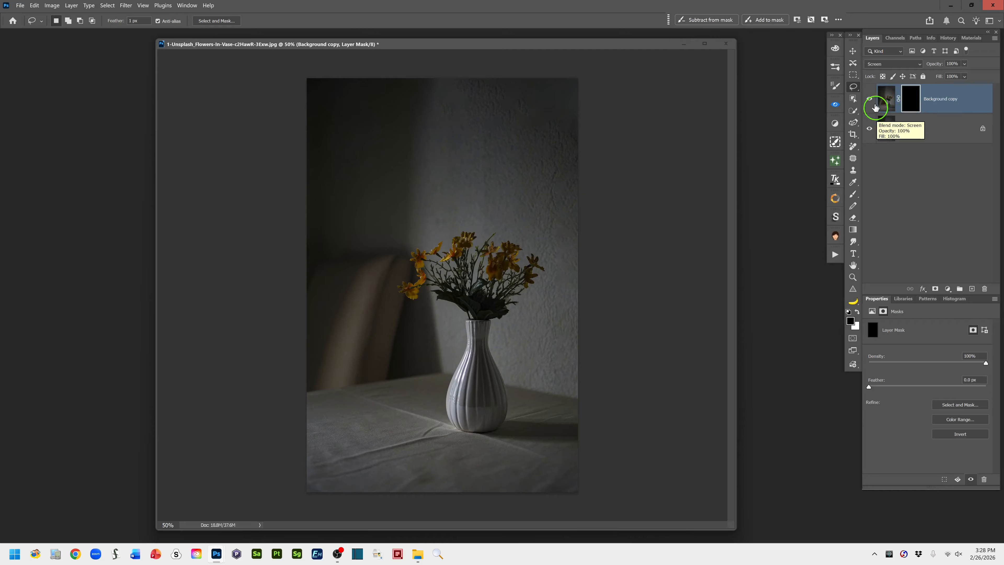
pyautogui.click(853, 230)
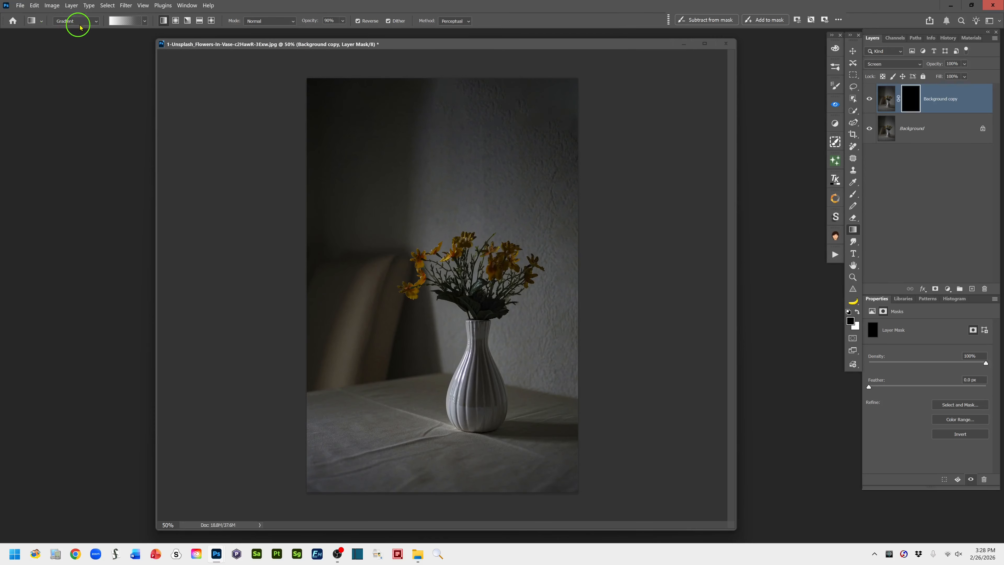
pyautogui.click(96, 22)
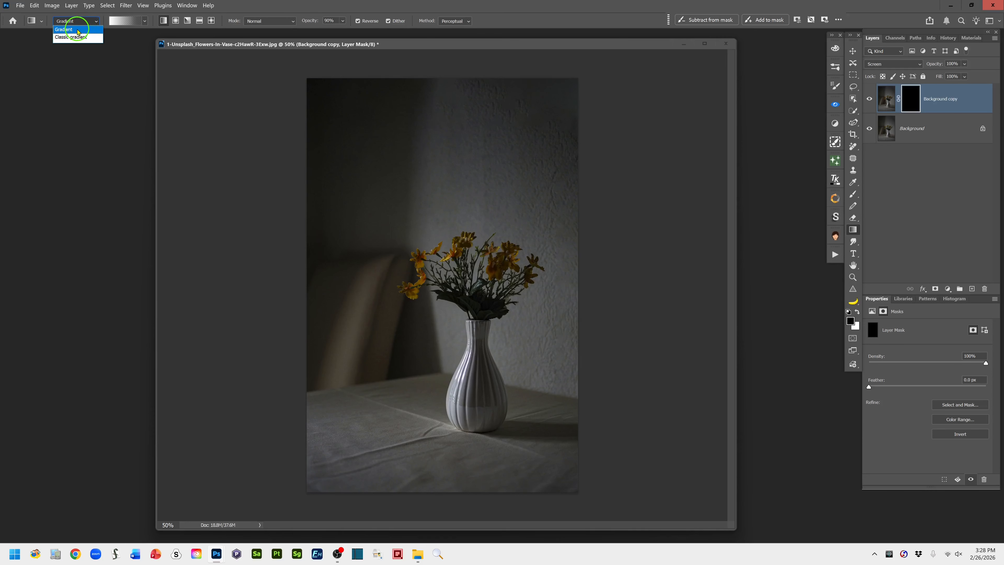
pyautogui.click(79, 30)
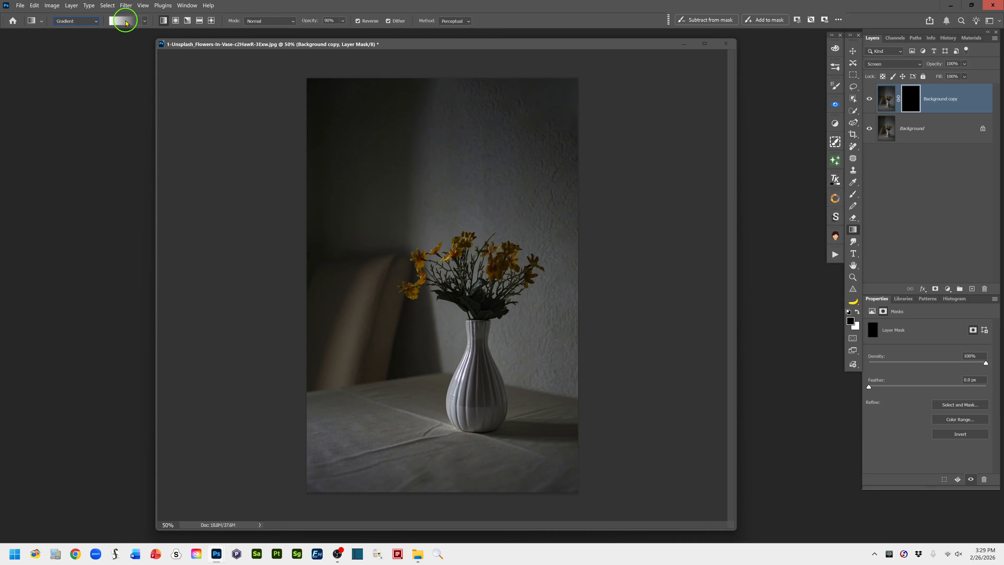
pyautogui.click(145, 23)
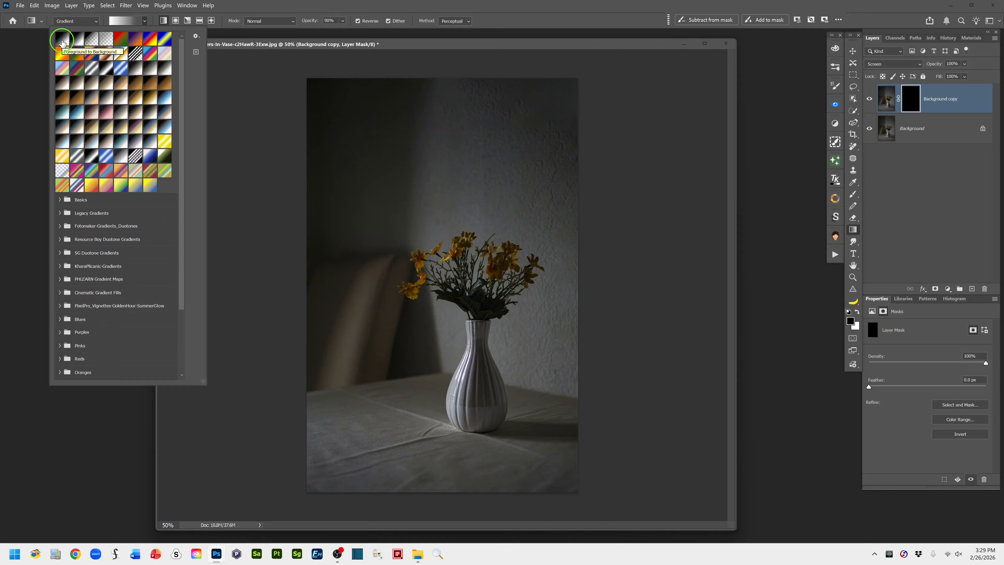
pyautogui.click(64, 41)
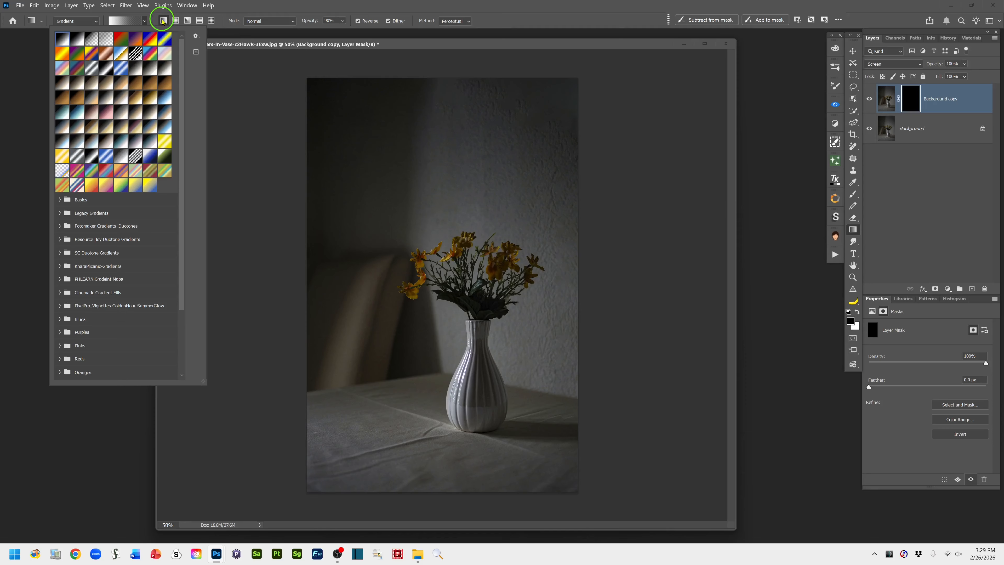
# Make the Gradient tool radial with 96% opacity and Reverse turned off
pyautogui.click(176, 22)
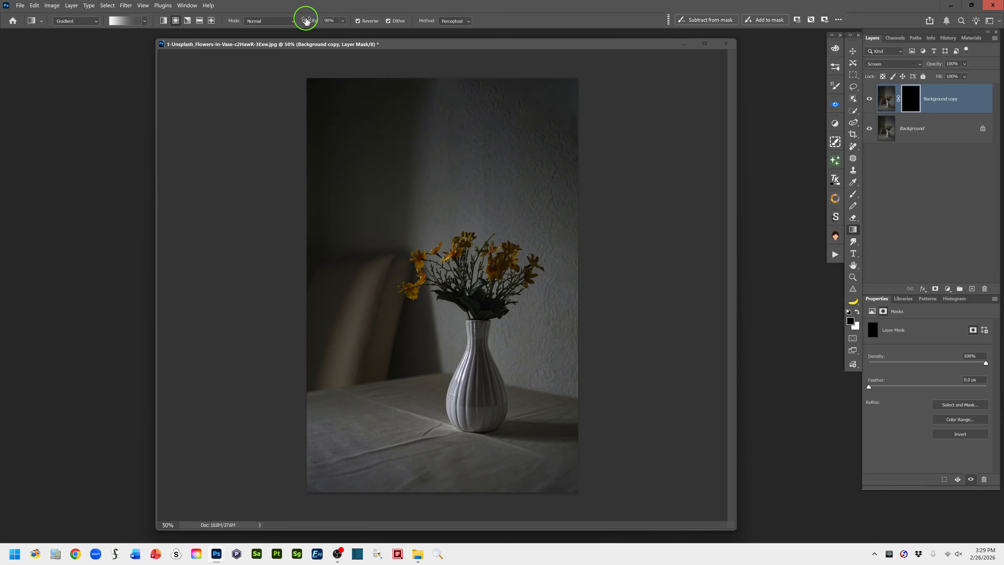
pyautogui.moveTo(307, 22)
pyautogui.mouseDown()
pyautogui.moveTo(336, 23)
pyautogui.moveTo(310, 22)
pyautogui.mouseUp()
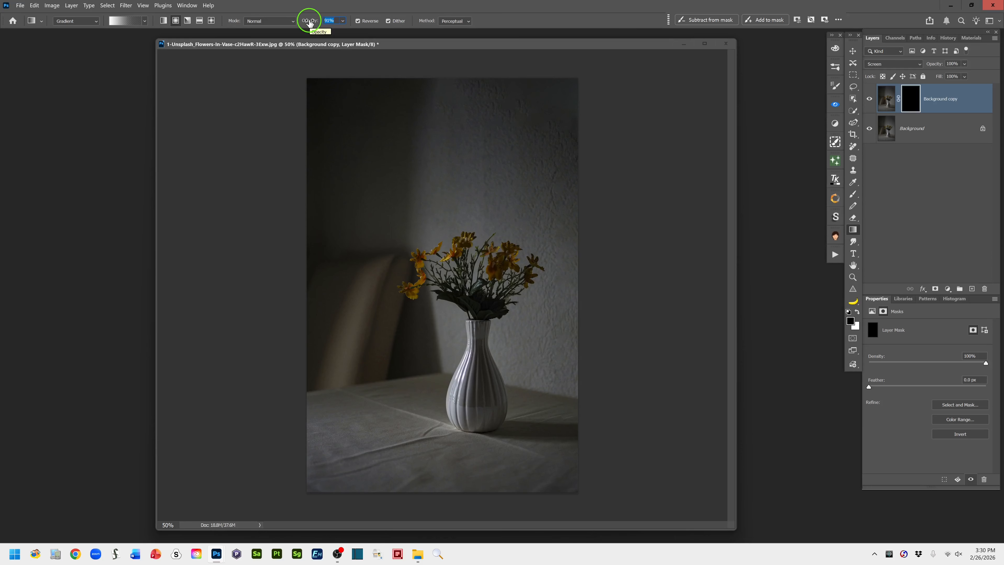
pyautogui.moveTo(310, 22); pyautogui.dragTo(311, 21)
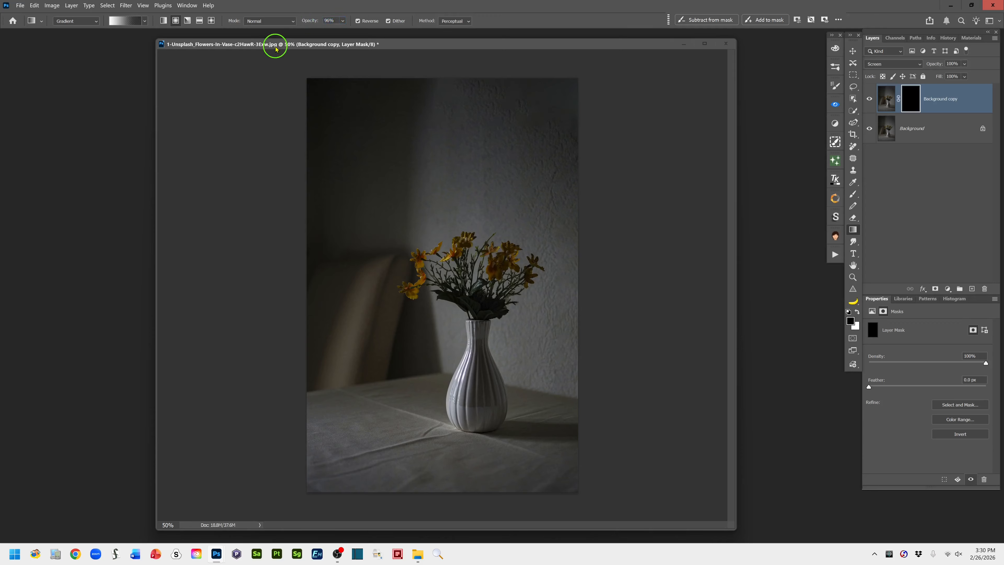
pyautogui.click(357, 22)
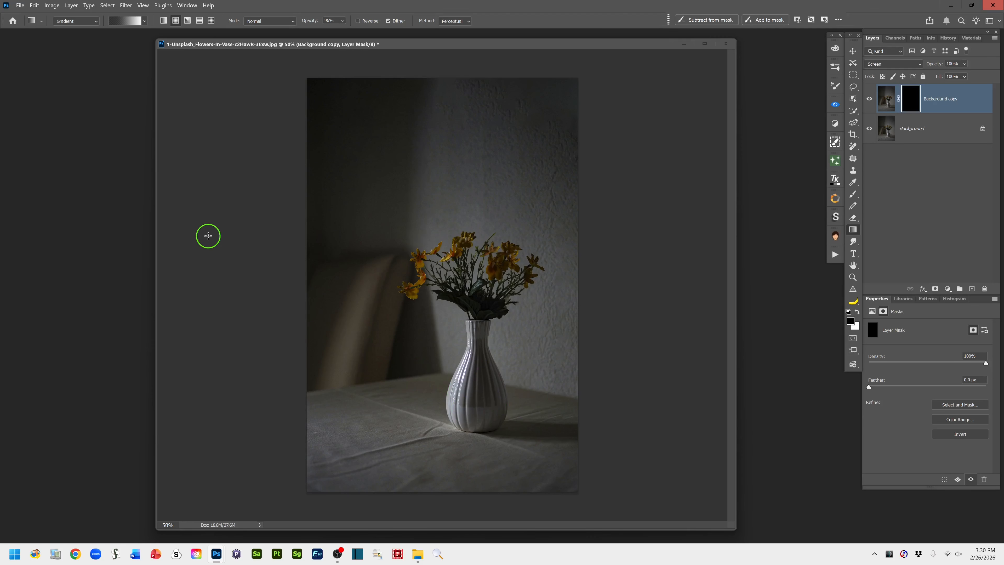
# Draw a radial gradient on the mask from beside the photo to the tabletop right of the vase, adjusting its endpoints and midpoint to 49%
pyautogui.moveTo(208, 236); pyautogui.dragTo(551, 424)
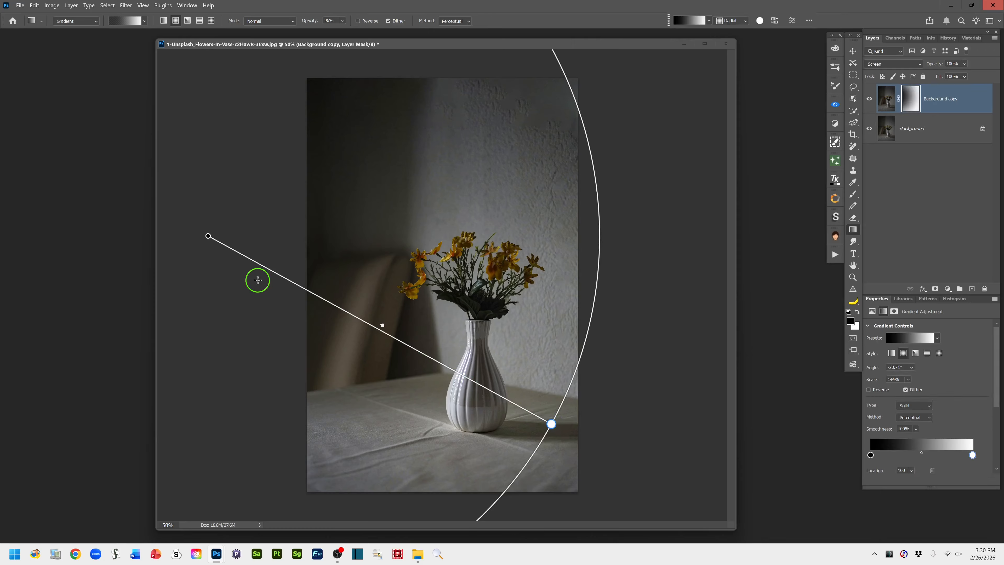
pyautogui.moveTo(208, 236); pyautogui.dragTo(221, 243)
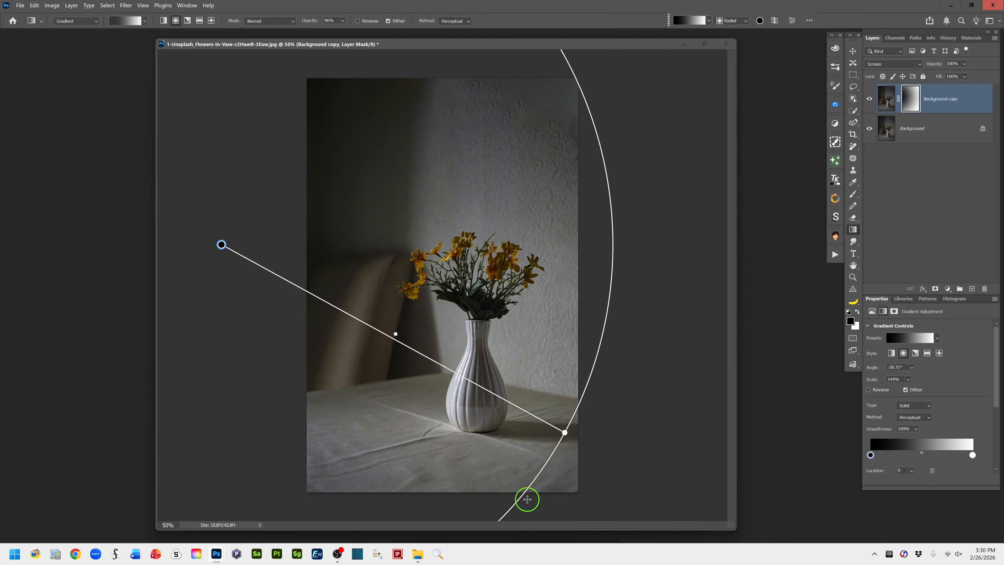
pyautogui.moveTo(565, 435); pyautogui.dragTo(564, 407)
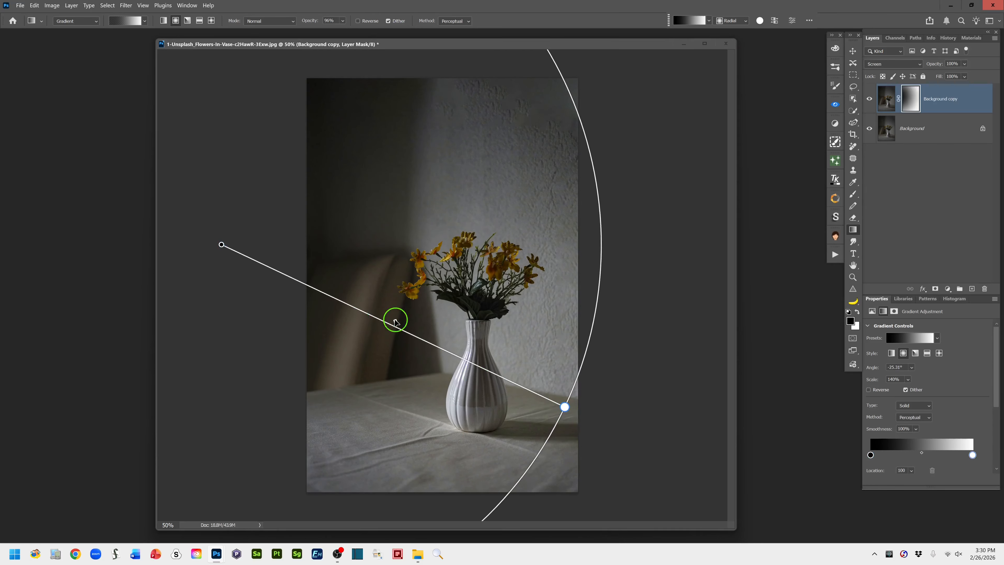
pyautogui.moveTo(395, 321); pyautogui.dragTo(392, 320)
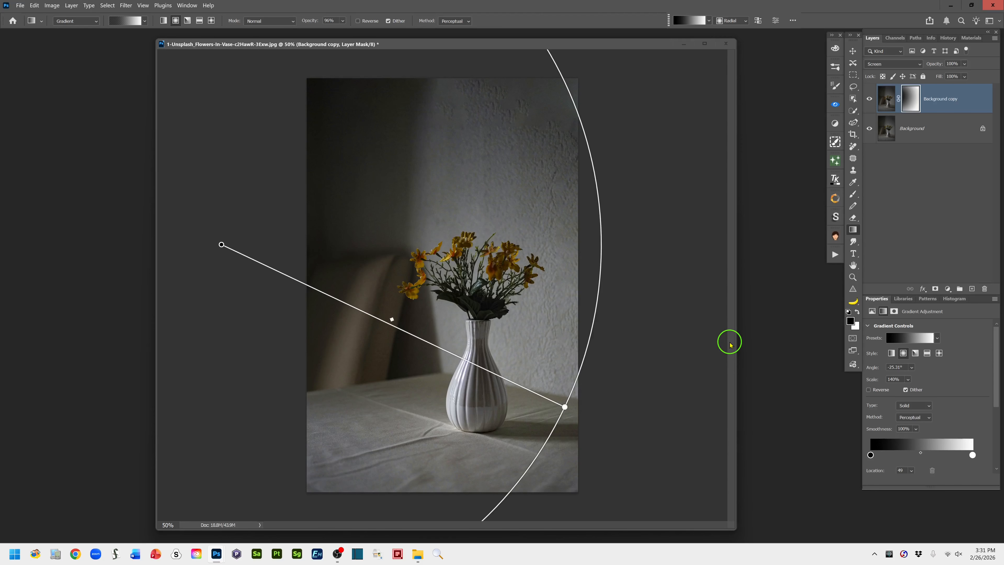
# Squash the radial gradient into a narrow slanted ellipse at about 119% scale, reaching from outside the photo to the vase's base
pyautogui.hotkey('ctrl', '-')
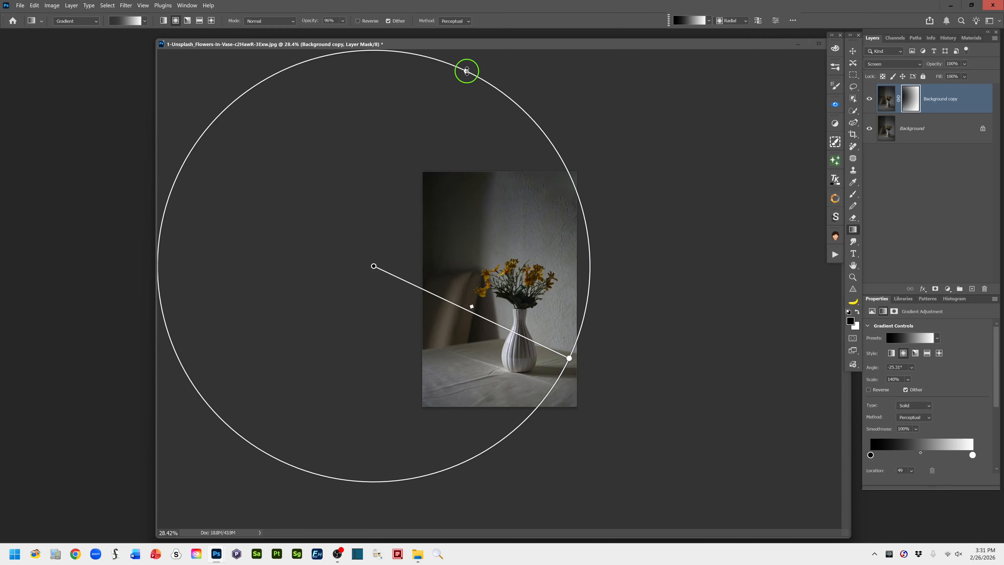
pyautogui.moveTo(467, 71); pyautogui.dragTo(413, 214)
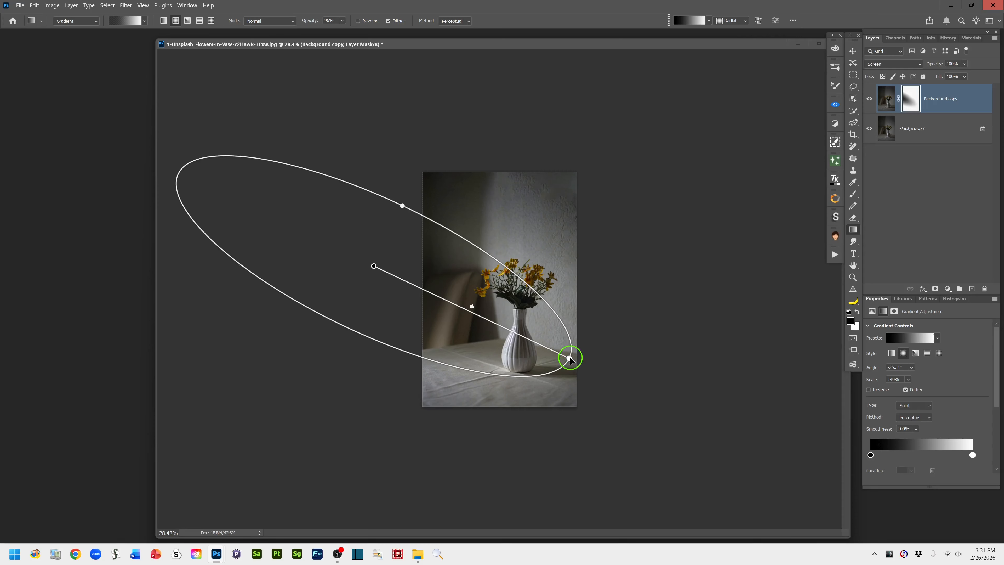
pyautogui.moveTo(570, 358); pyautogui.dragTo(539, 354)
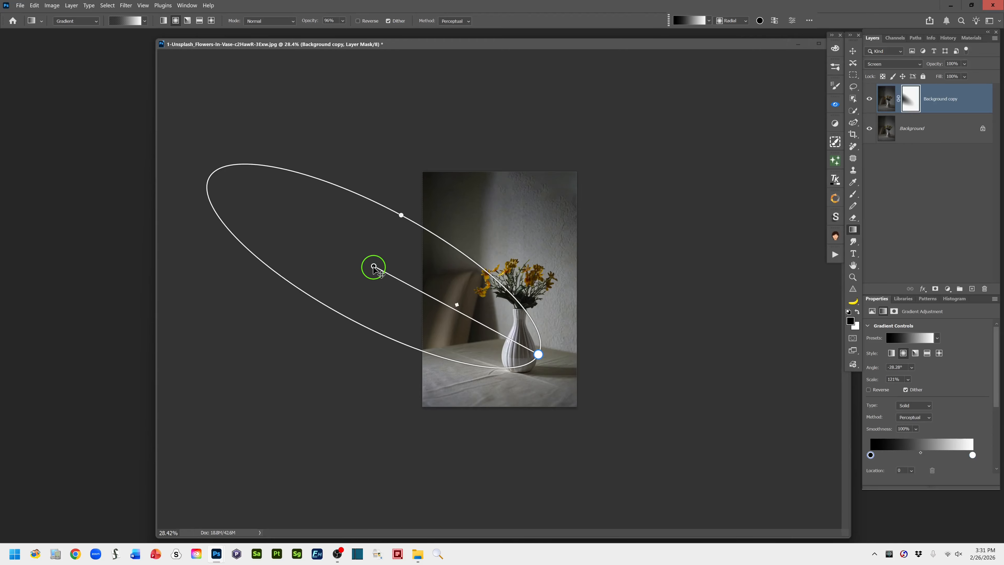
pyautogui.moveTo(374, 267); pyautogui.dragTo(436, 323)
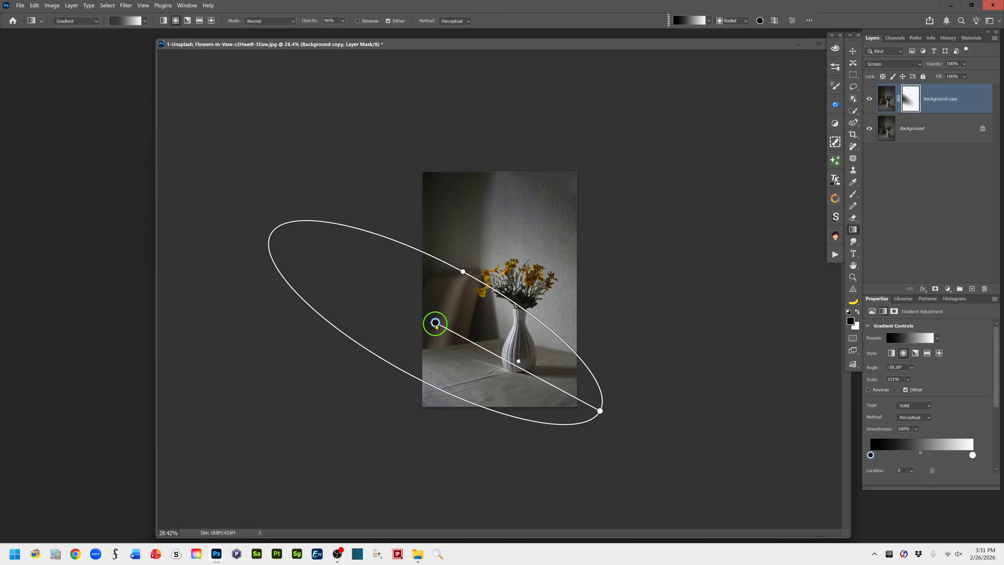
pyautogui.moveTo(435, 323); pyautogui.dragTo(388, 296)
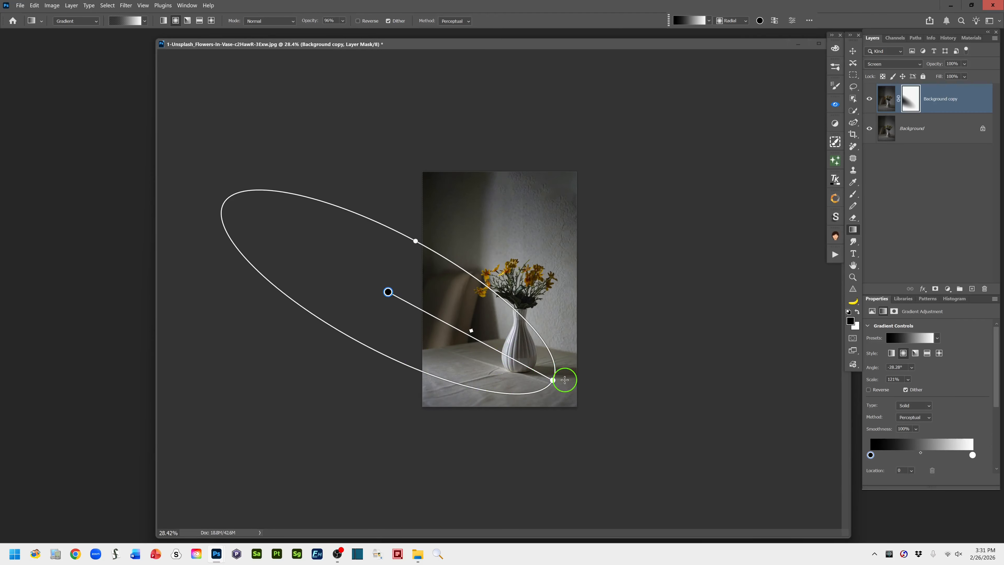
pyautogui.moveTo(552, 380); pyautogui.dragTo(550, 380)
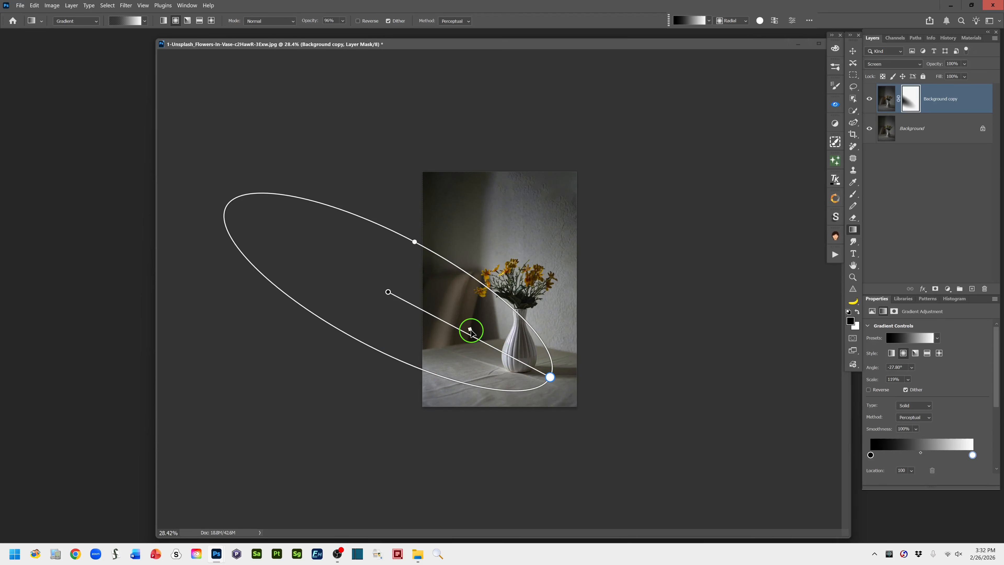
# Shift the gradient midpoint to about 79%, then move the ellipse up and widen it slightly
pyautogui.moveTo(471, 332); pyautogui.dragTo(518, 364)
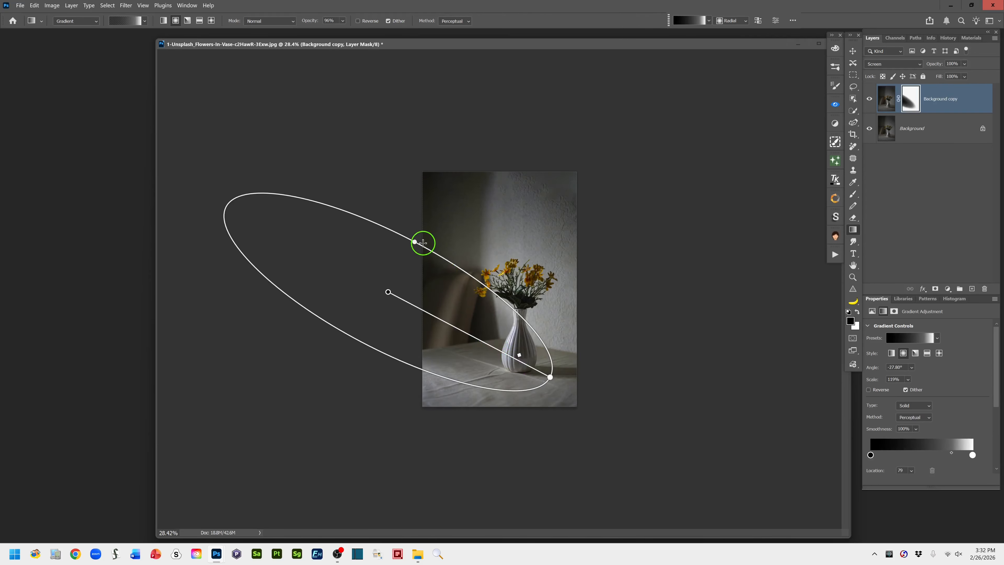
pyautogui.moveTo(415, 242)
pyautogui.mouseDown()
pyautogui.moveTo(407, 257)
pyautogui.moveTo(426, 231)
pyautogui.moveTo(419, 239)
pyautogui.mouseUp()
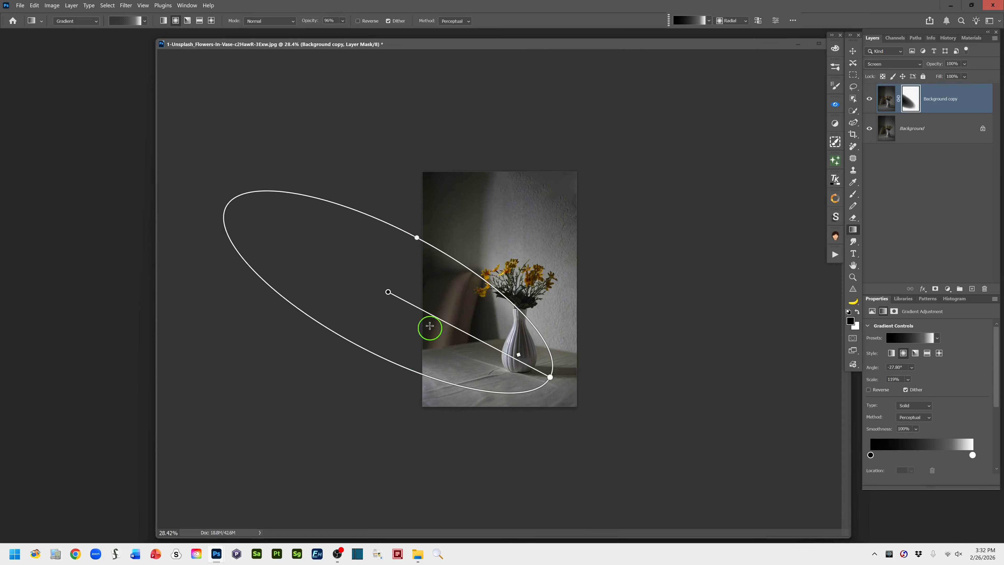
pyautogui.moveTo(387, 292); pyautogui.dragTo(397, 274)
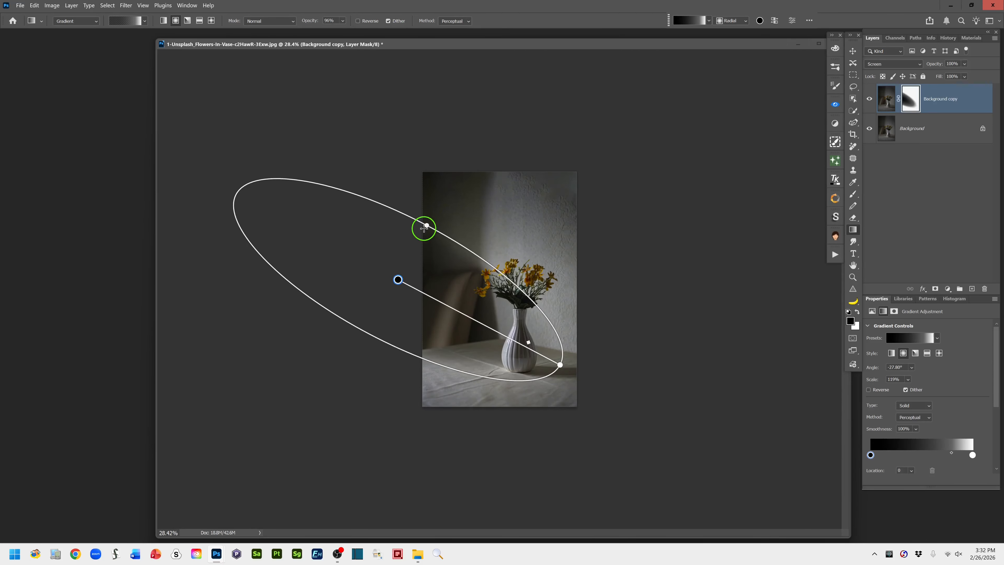
pyautogui.moveTo(427, 225); pyautogui.dragTo(428, 220)
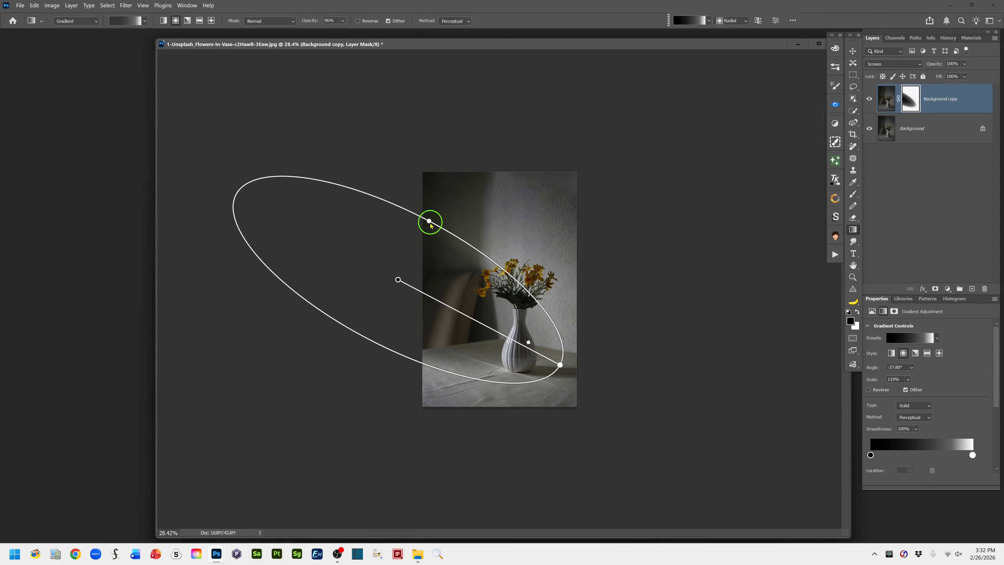
# Bring the gradient midpoint back to 24%, then widen the ellipse, scale it to about 114% and shift it toward the vase
pyautogui.moveTo(524, 348); pyautogui.dragTo(440, 303)
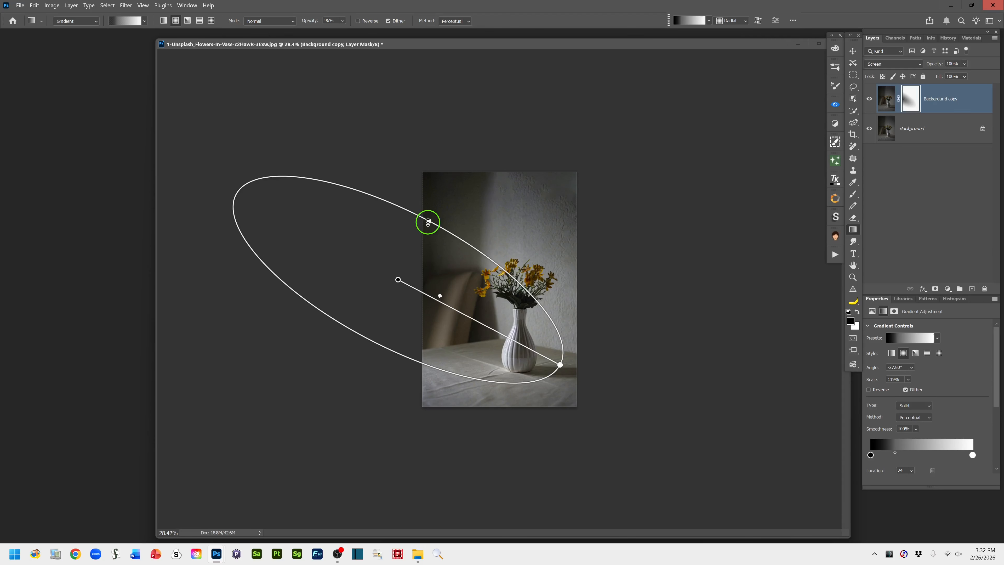
pyautogui.moveTo(423, 220); pyautogui.dragTo(441, 211)
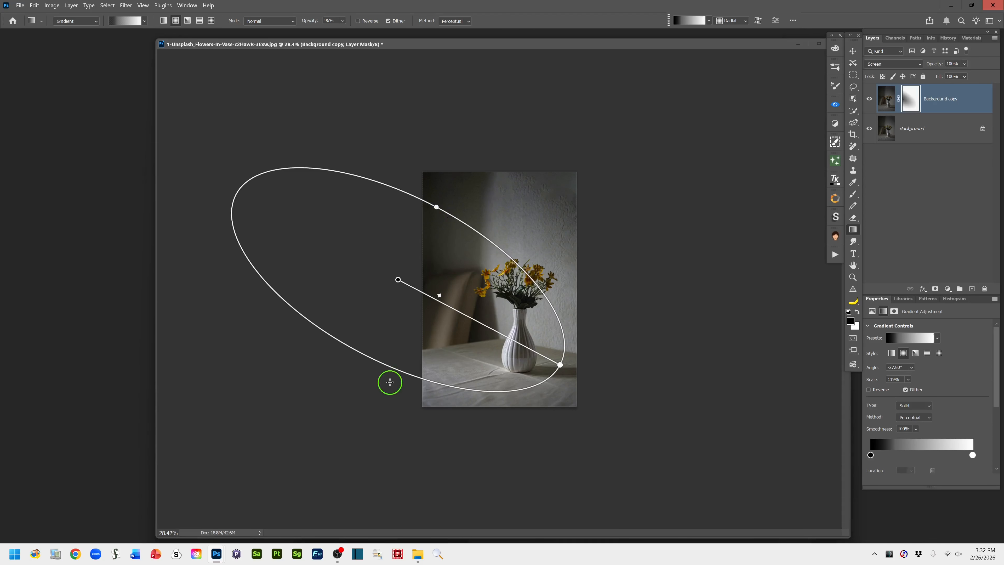
pyautogui.moveTo(395, 365); pyautogui.dragTo(395, 367)
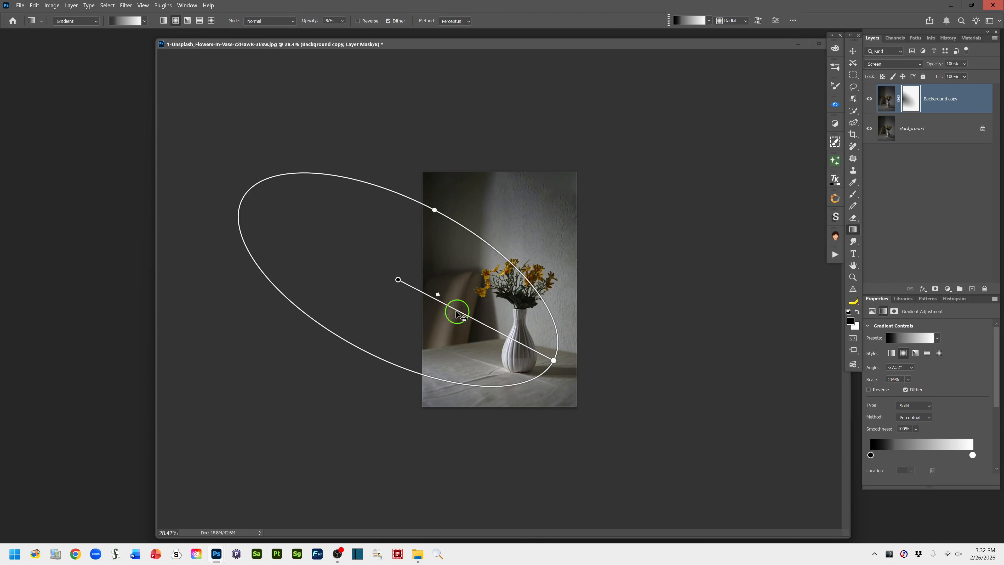
pyautogui.moveTo(402, 285); pyautogui.dragTo(412, 286)
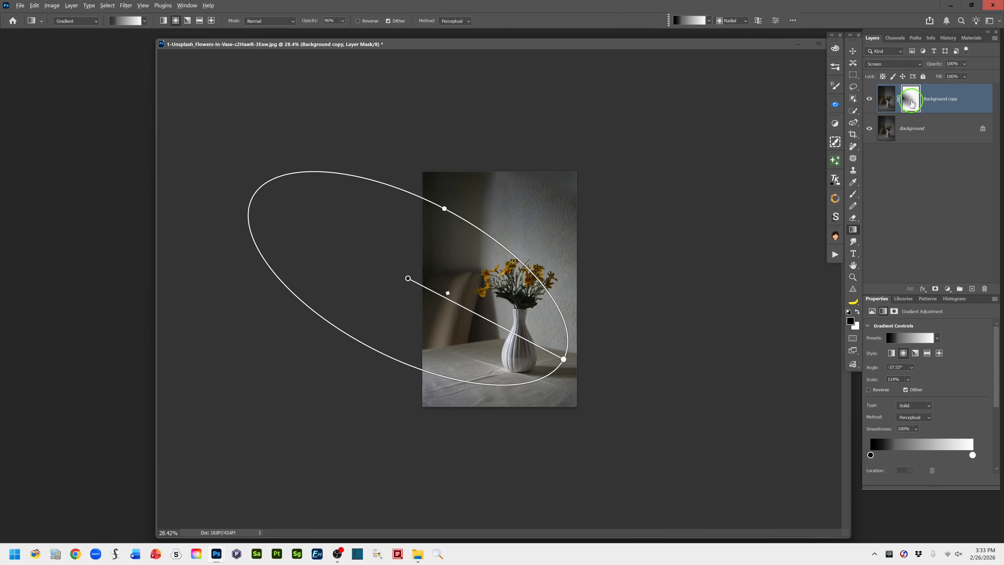
# Check the layer mask on its own, return to the image and reverse the gradient
pyautogui.keyDown('alt'); pyautogui.click(911, 102); pyautogui.keyUp('alt')
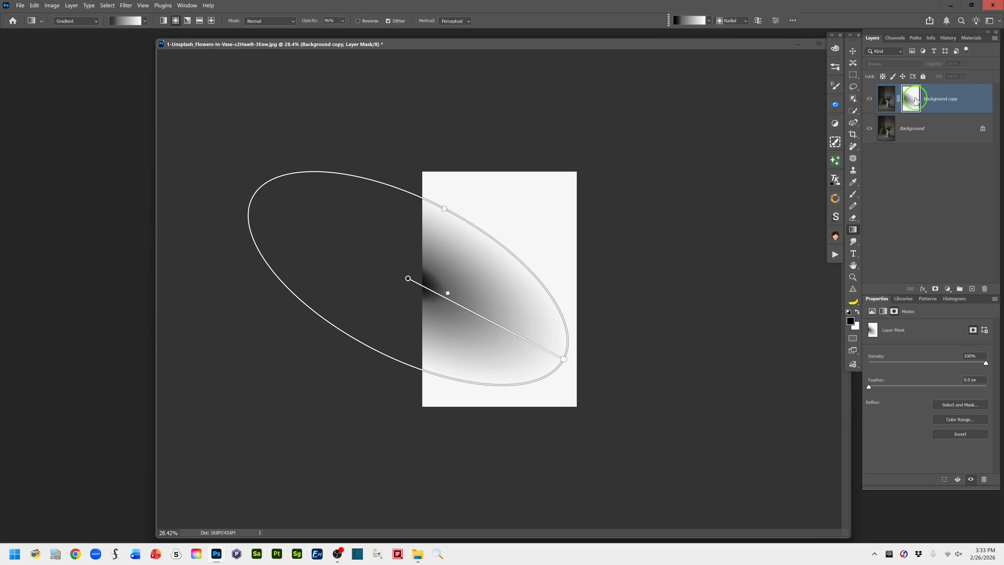
pyautogui.keyDown('alt'); pyautogui.click(910, 104); pyautogui.keyUp('alt')
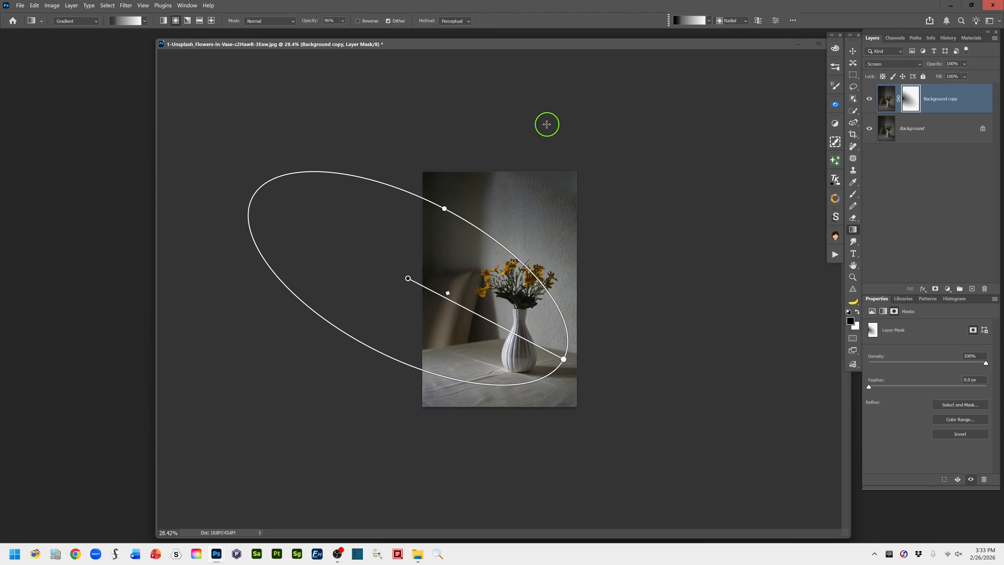
pyautogui.click(359, 21)
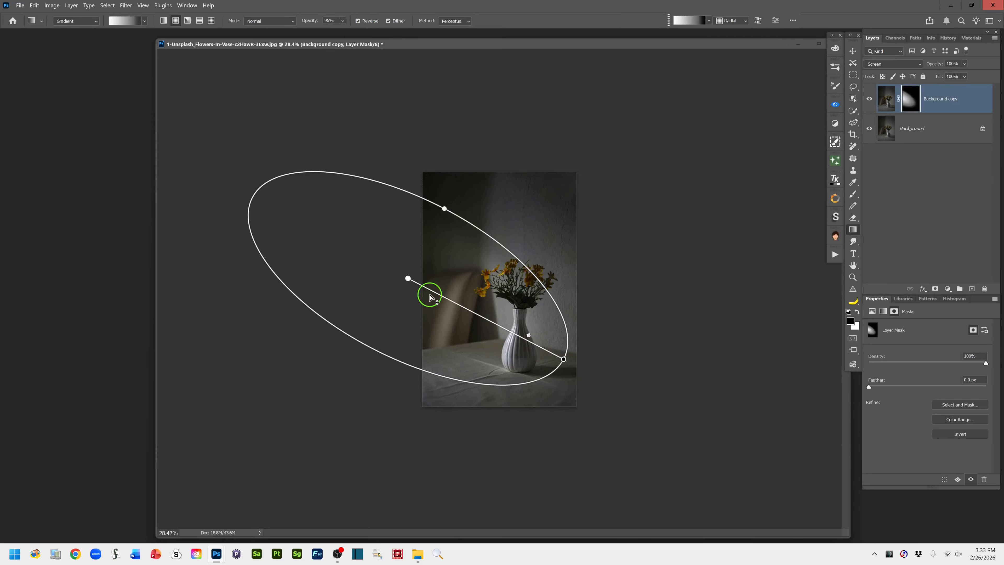
# Try to widen the reversed gradient's ellipse near the upper wall and undo the change
pyautogui.moveTo(444, 214); pyautogui.dragTo(450, 201)
pyautogui.hotkey('ctrl', 'z')
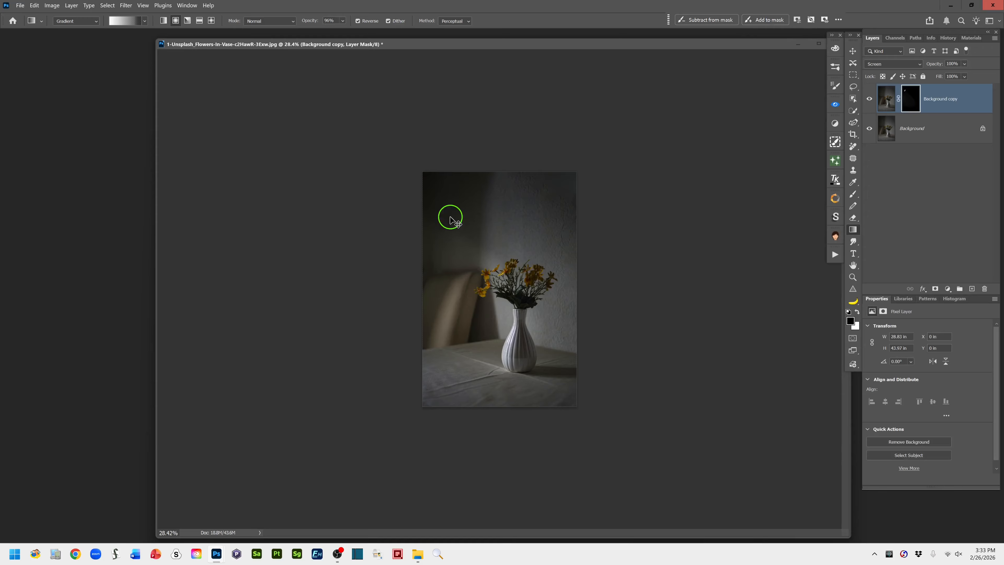
# Draw a radial gradient on the layer mask from beside the photo toward the vase, lower it and scale it to about 154%
pyautogui.moveTo(371, 208); pyautogui.dragTo(555, 334)
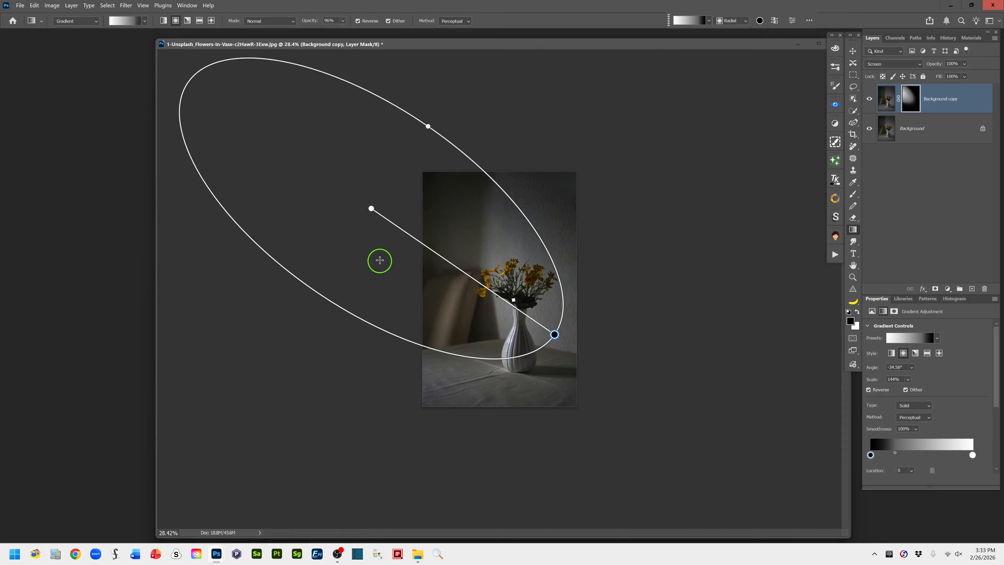
pyautogui.moveTo(370, 208); pyautogui.dragTo(386, 254)
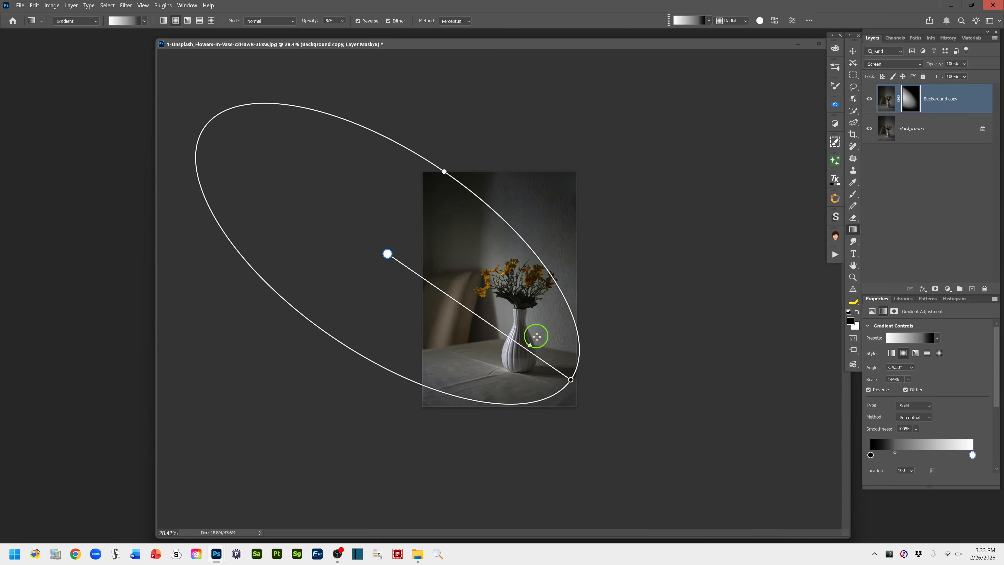
pyautogui.moveTo(571, 378); pyautogui.dragTo(585, 385)
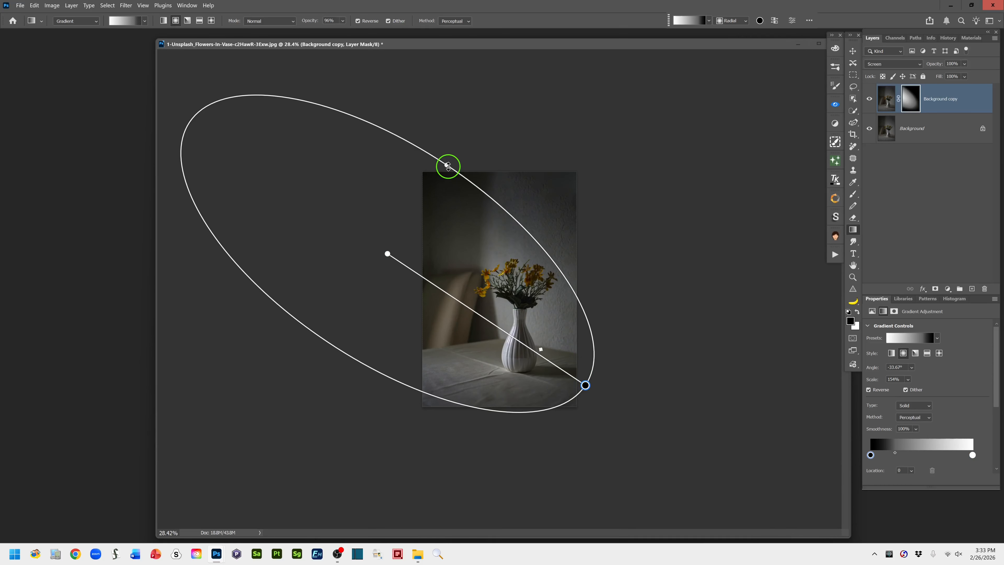
# Reshape the gradient ellipse by narrowing it and rotating it to about -28°, and shift its midpoint to 15%
pyautogui.moveTo(448, 165); pyautogui.dragTo(443, 171)
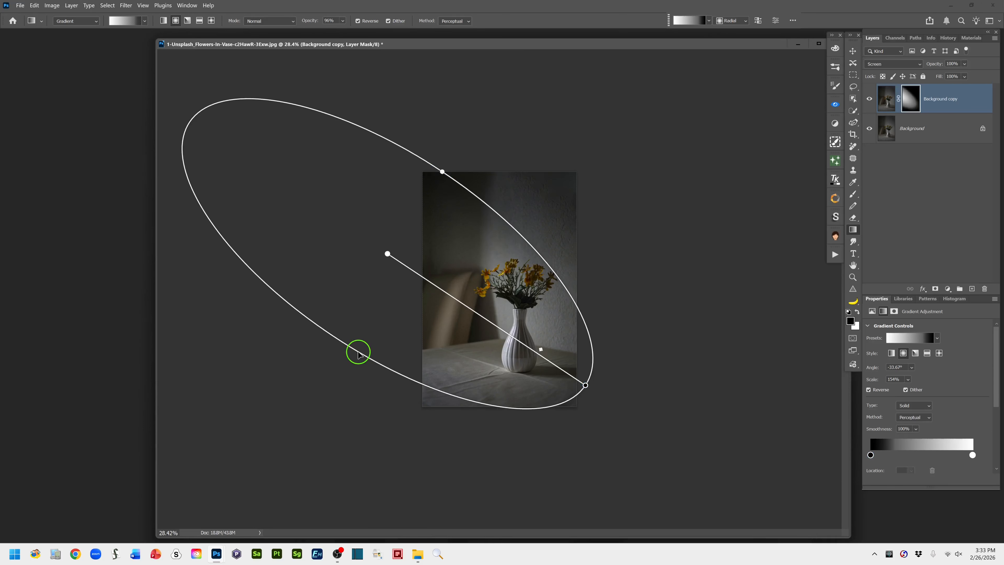
pyautogui.moveTo(358, 354); pyautogui.dragTo(368, 352)
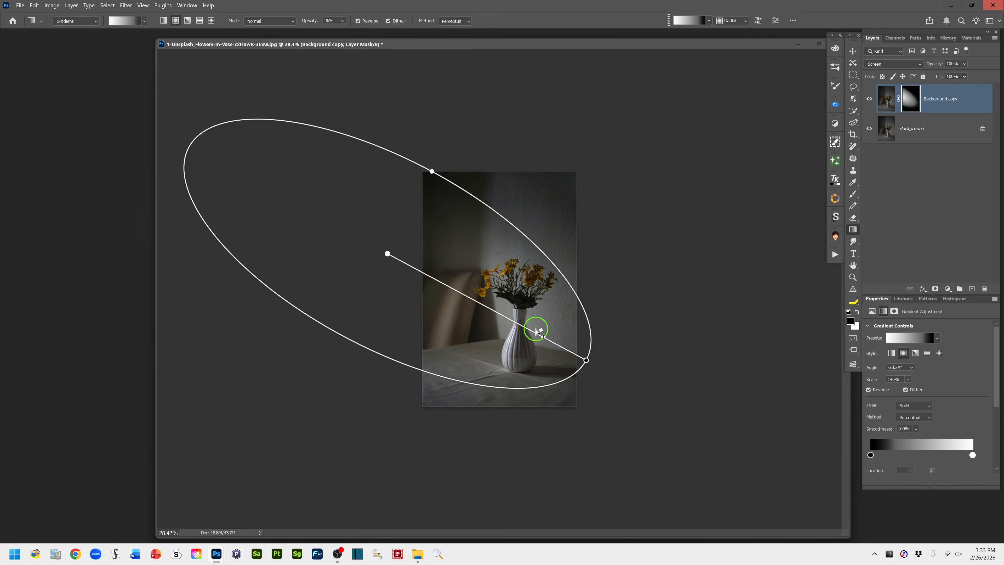
pyautogui.moveTo(541, 332); pyautogui.dragTo(557, 345)
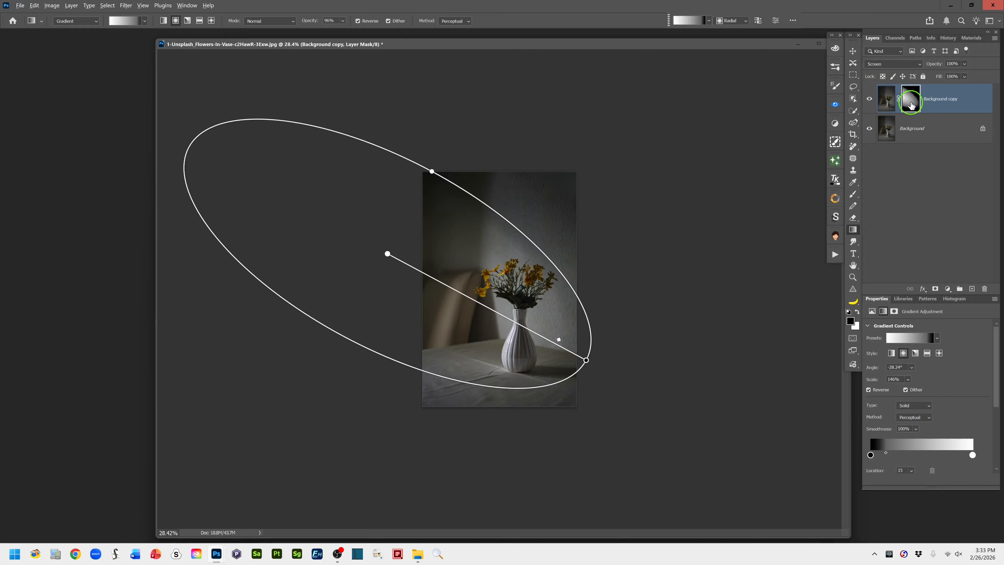
# Inspect the gradient layer mask on its own and return to the image view
pyautogui.keyDown('alt'); pyautogui.click(911, 104); pyautogui.keyUp('alt')
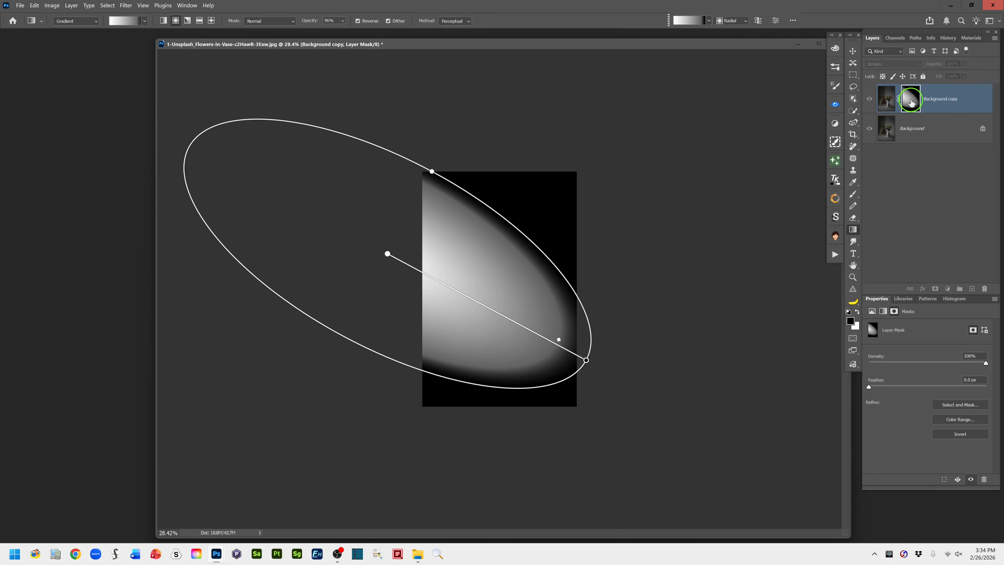
pyautogui.keyDown('alt'); pyautogui.click(911, 104); pyautogui.keyUp('alt')
pyautogui.keyDown('alt'); pyautogui.click(911, 104); pyautogui.keyUp('alt')
pyautogui.keyDown('alt'); pyautogui.click(911, 104); pyautogui.keyUp('alt')
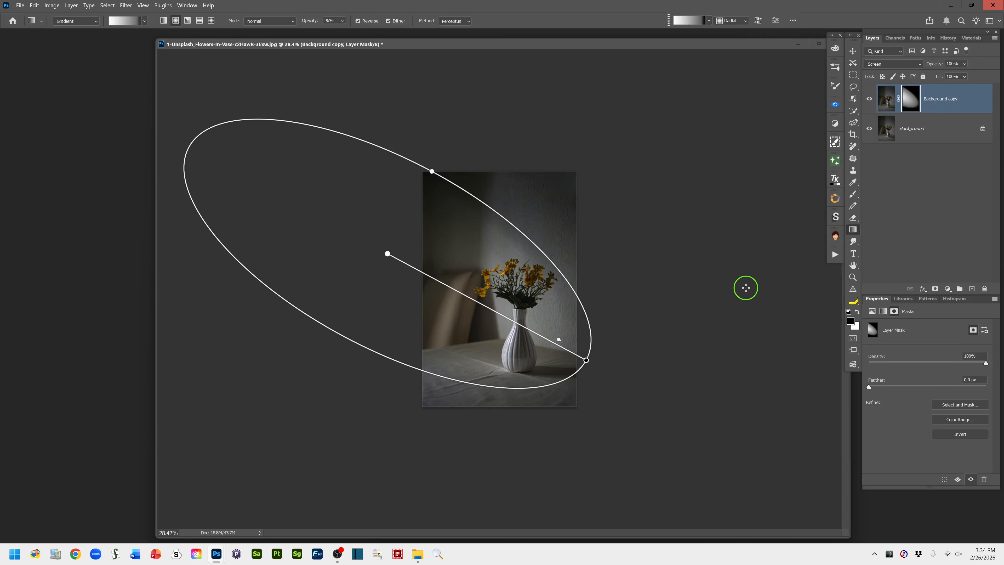
# Set the masked duplicate layer's opacity to 100% and rename the layer Direct. Lite Beam
pyautogui.hotkey('ctrl', '+')
pyautogui.hotkey('ctrl', '+')
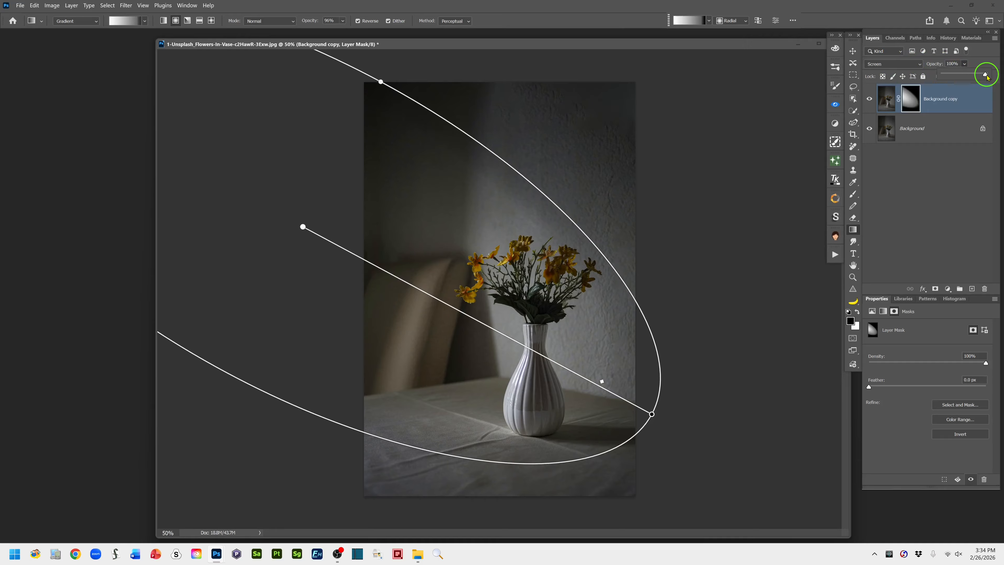
pyautogui.moveTo(985, 76)
pyautogui.mouseDown()
pyautogui.moveTo(942, 83)
pyautogui.moveTo(1001, 75)
pyautogui.mouseUp()
pyautogui.moveTo(934, 65)
pyautogui.mouseDown()
pyautogui.moveTo(897, 72)
pyautogui.moveTo(950, 65)
pyautogui.mouseUp()
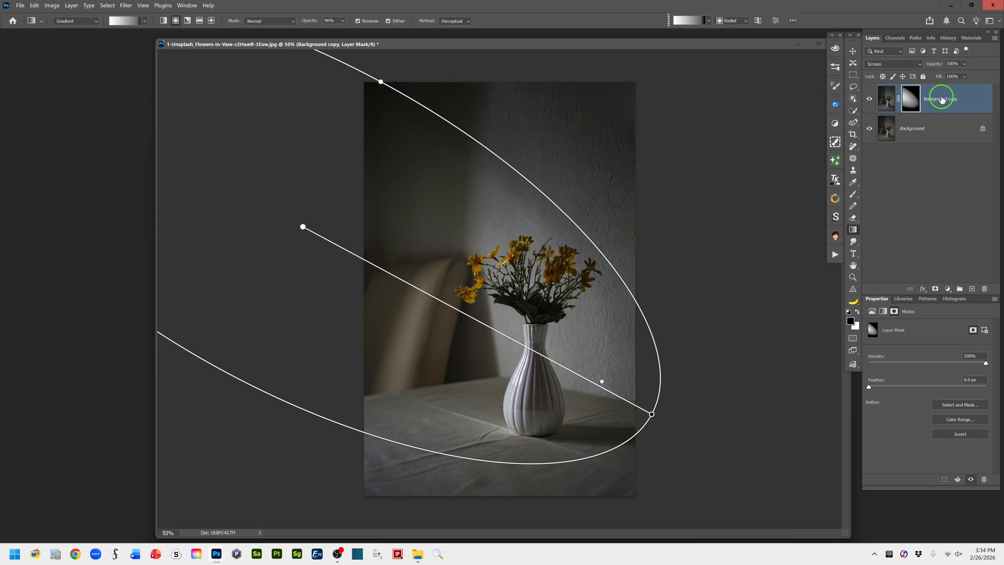
pyautogui.doubleClick(936, 99)
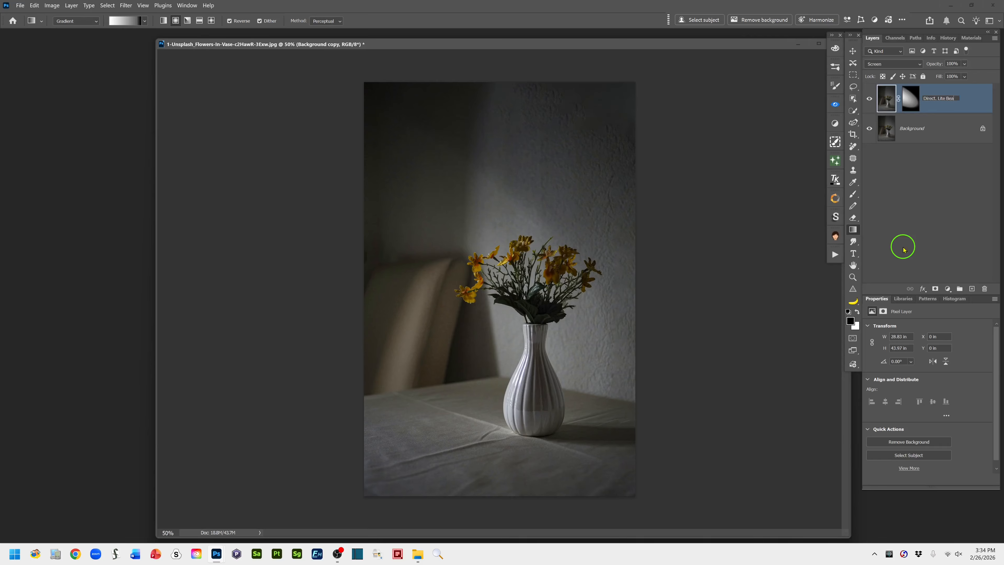
pyautogui.click(981, 101)
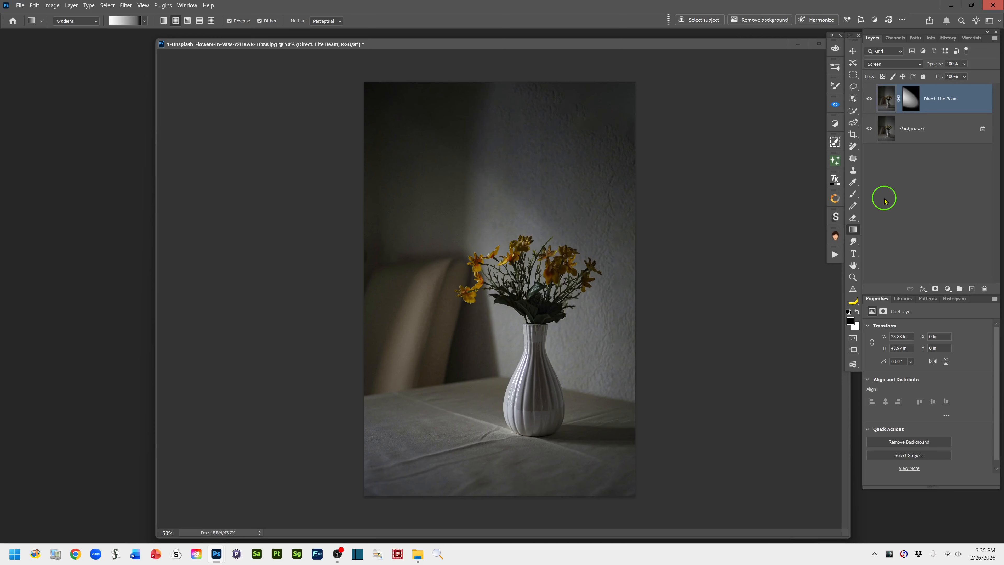
# Duplicate the Direct. Lite Beam layer and compare the image with the copy hidden and shown
pyautogui.hotkey('ctrl', 'j')
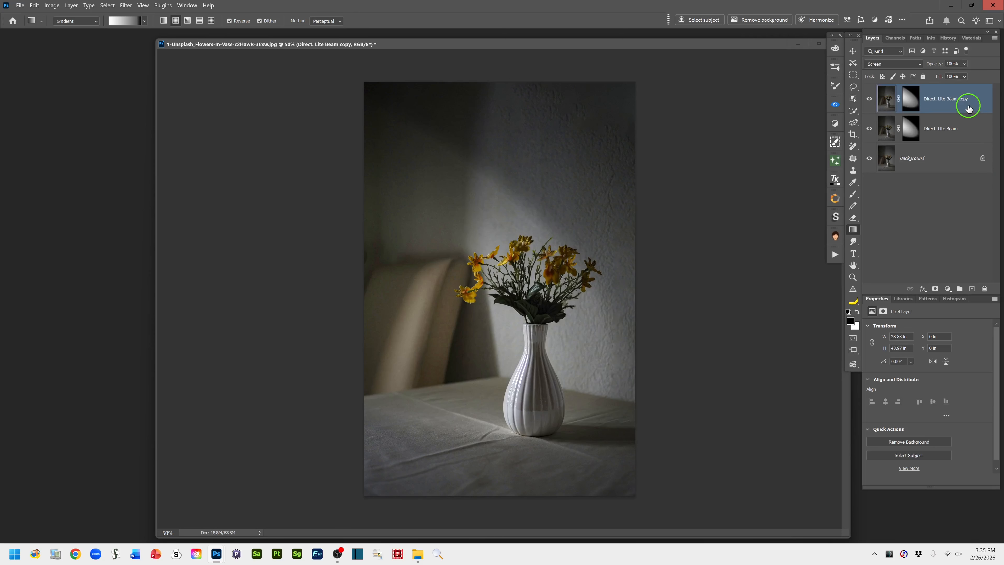
pyautogui.click(868, 99)
pyautogui.click(868, 99)
pyautogui.click(868, 101)
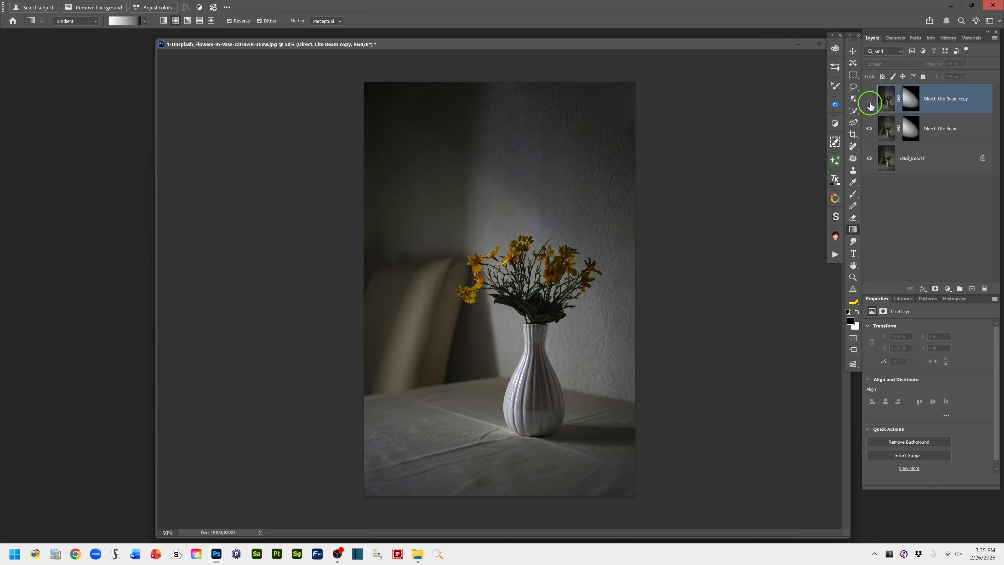
pyautogui.click(866, 101)
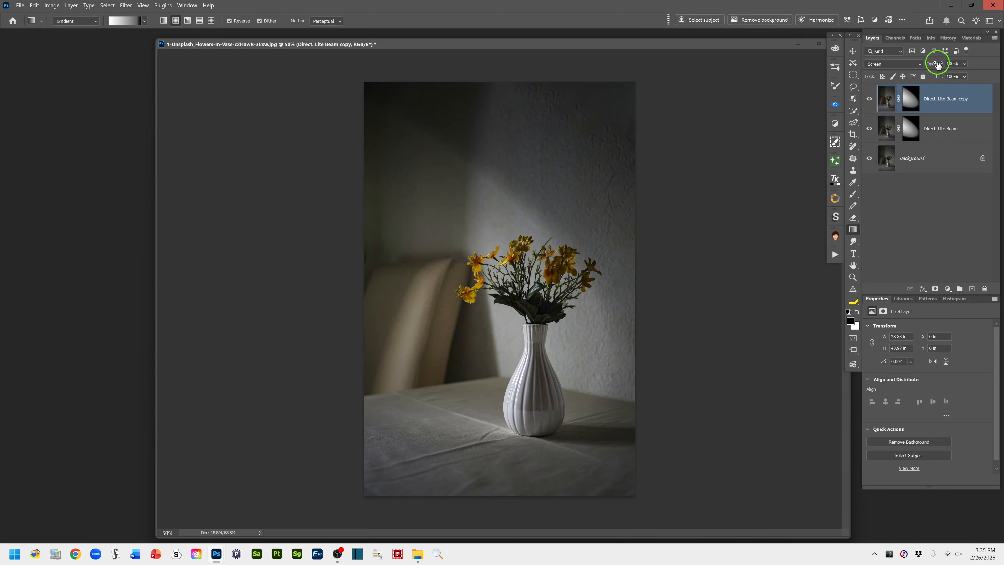
# Reduce the Direct. Lite Beam copy layer's opacity to 80%
pyautogui.moveTo(938, 65); pyautogui.dragTo(925, 67)
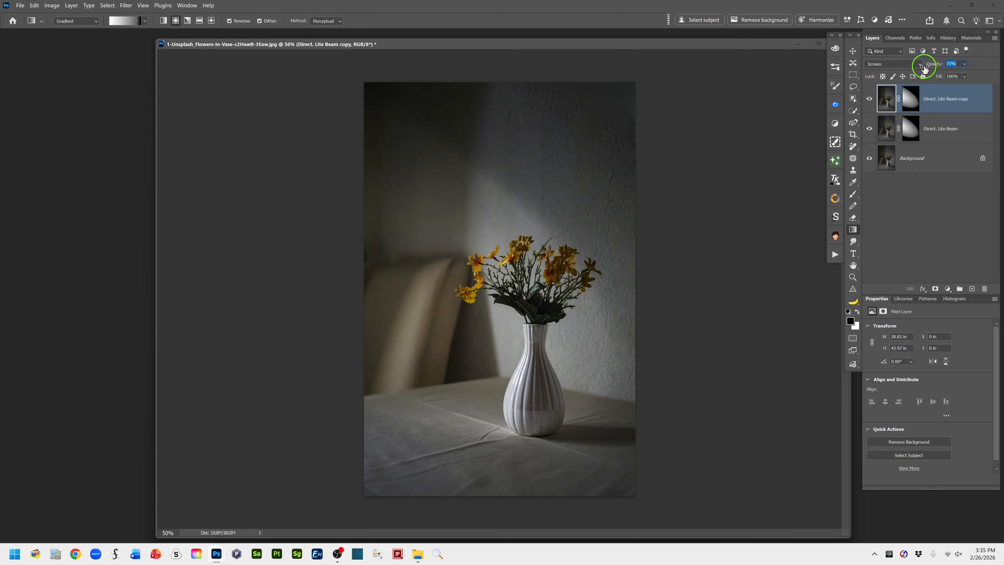
pyautogui.moveTo(923, 67); pyautogui.dragTo(923, 67)
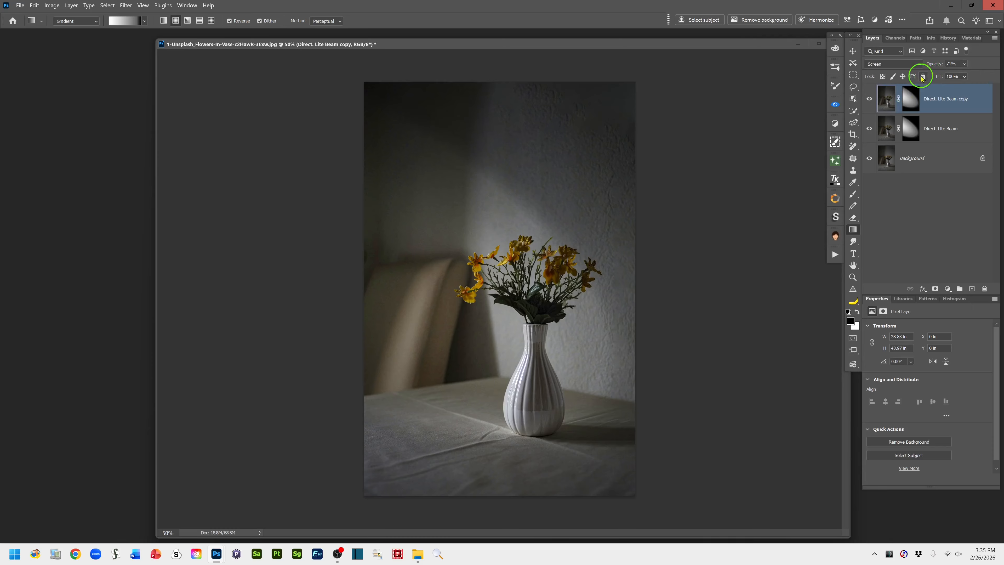
pyautogui.moveTo(936, 67); pyautogui.dragTo(940, 65)
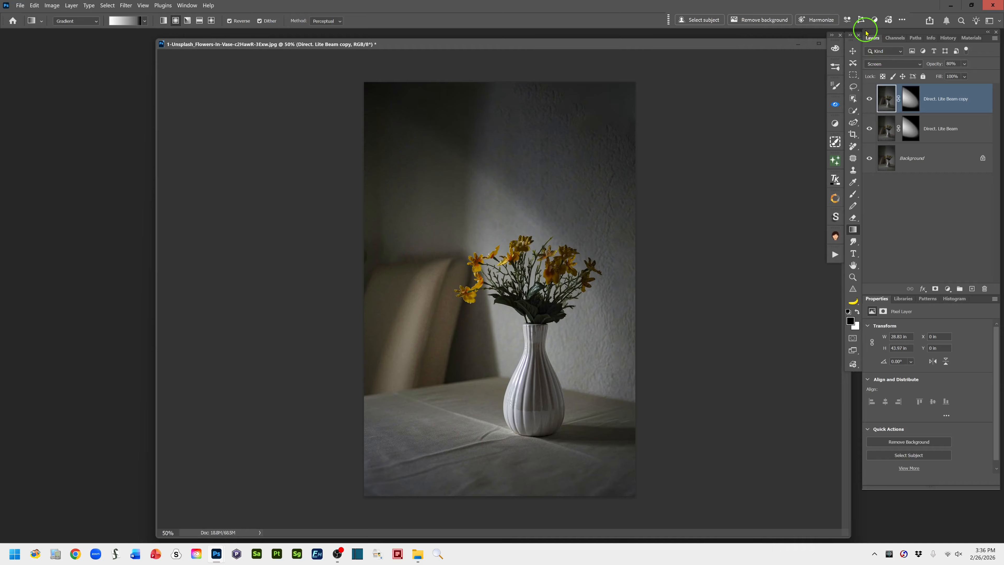
# Create a new top layer, stamp all visible layers into it and name it stamp layer
pyautogui.click(972, 289)
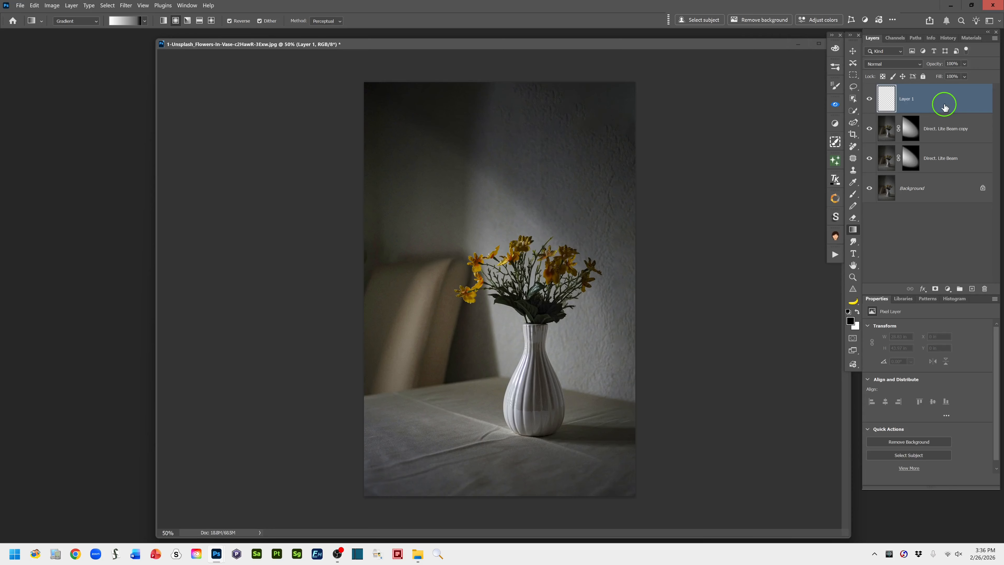
pyautogui.hotkey('ctrl', 'shift', 'alt', 'e')
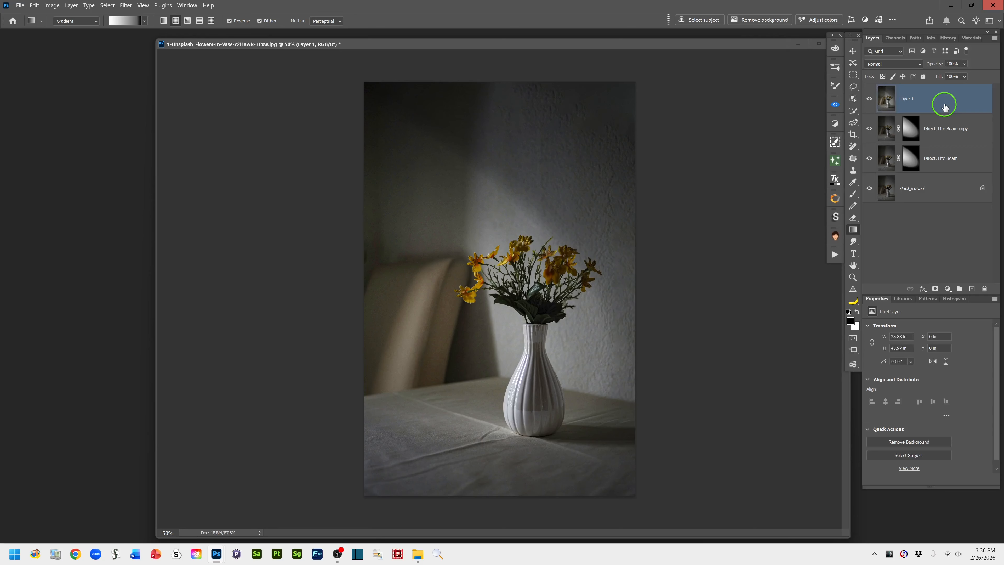
pyautogui.doubleClick(904, 100)
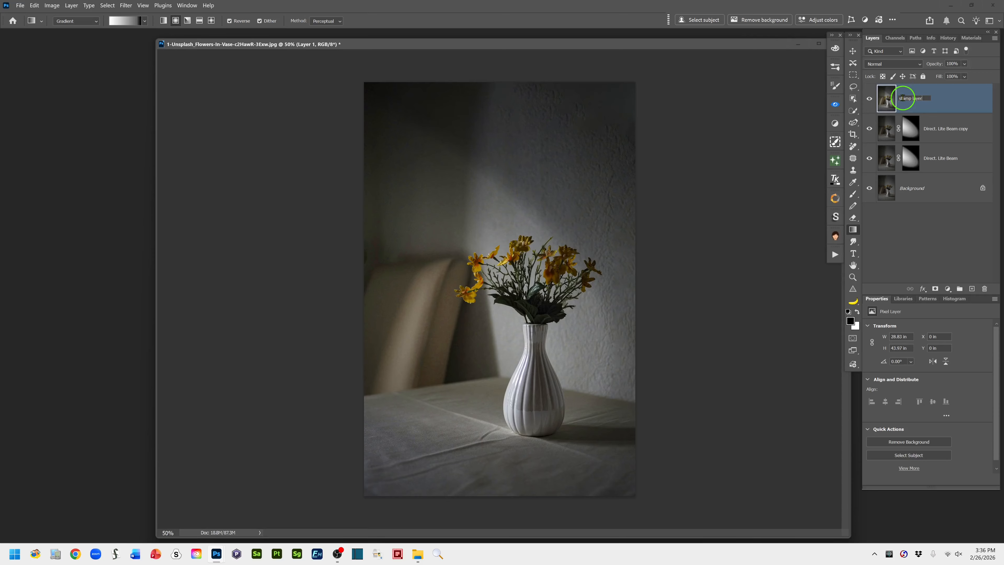
pyautogui.press('Return')
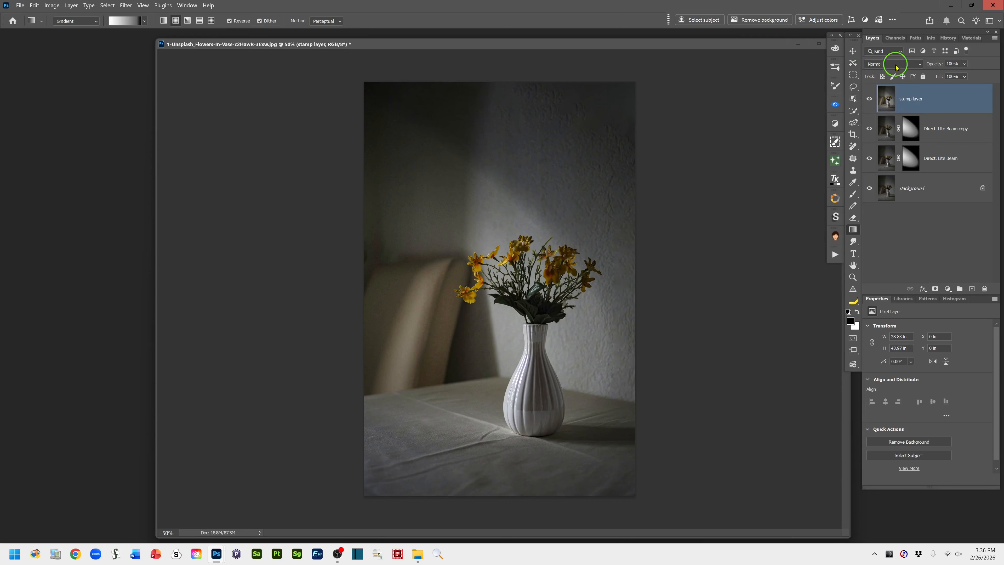
# Set the stamp layer's blend mode to Screen and add a black layer mask that hides it
pyautogui.click(919, 65)
pyautogui.click(887, 147)
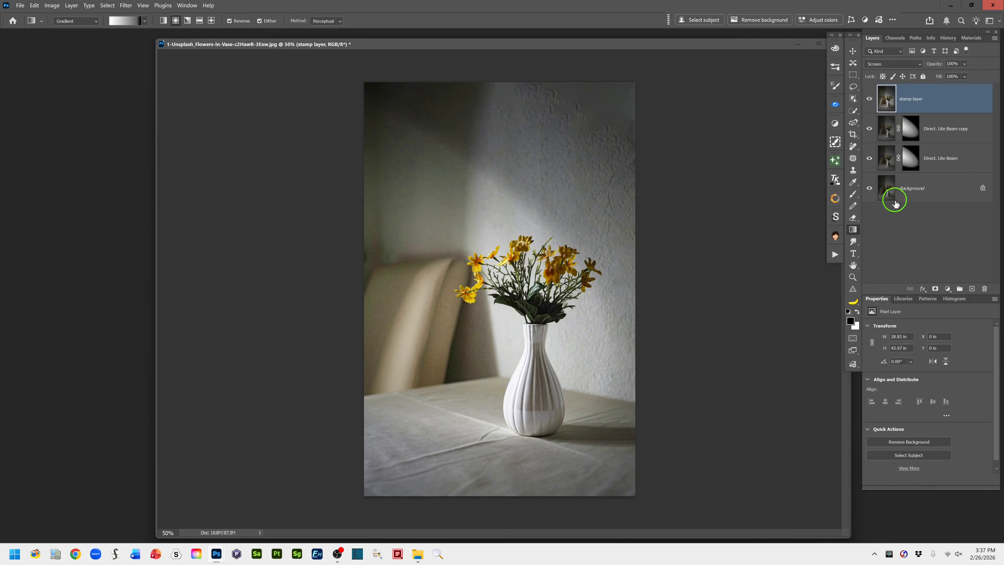
pyautogui.keyDown('alt'); pyautogui.click(935, 290); pyautogui.keyUp('alt')
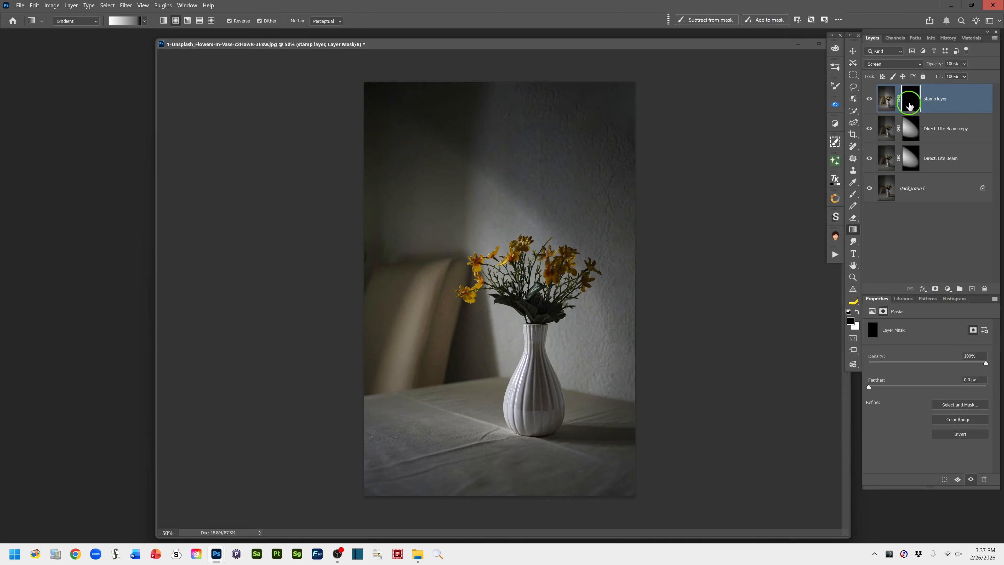
# Rename the stamp layer selective brights and make its image thumbnail active
pyautogui.doubleClick(933, 99)
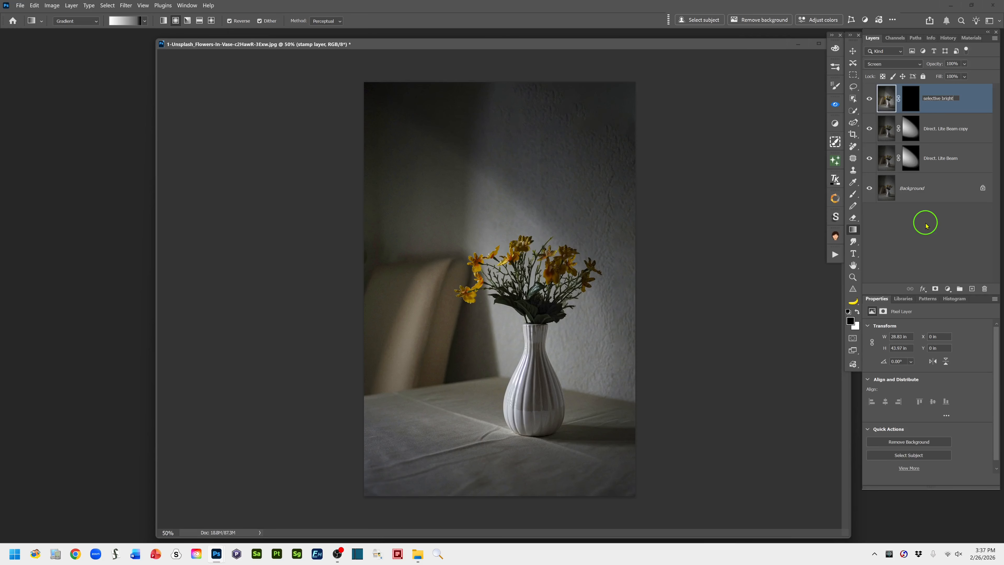
pyautogui.click(976, 105)
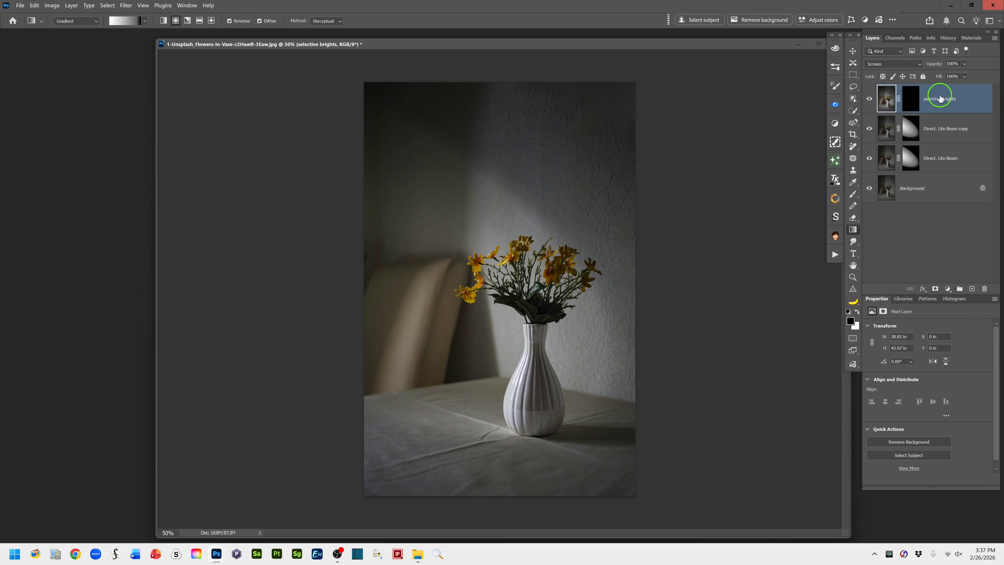
pyautogui.click(914, 105)
pyautogui.click(887, 101)
# Select the left cluster of yellow flowers with the Object Selection tool in Lasso mode
pyautogui.hotkey('ctrl', '1')
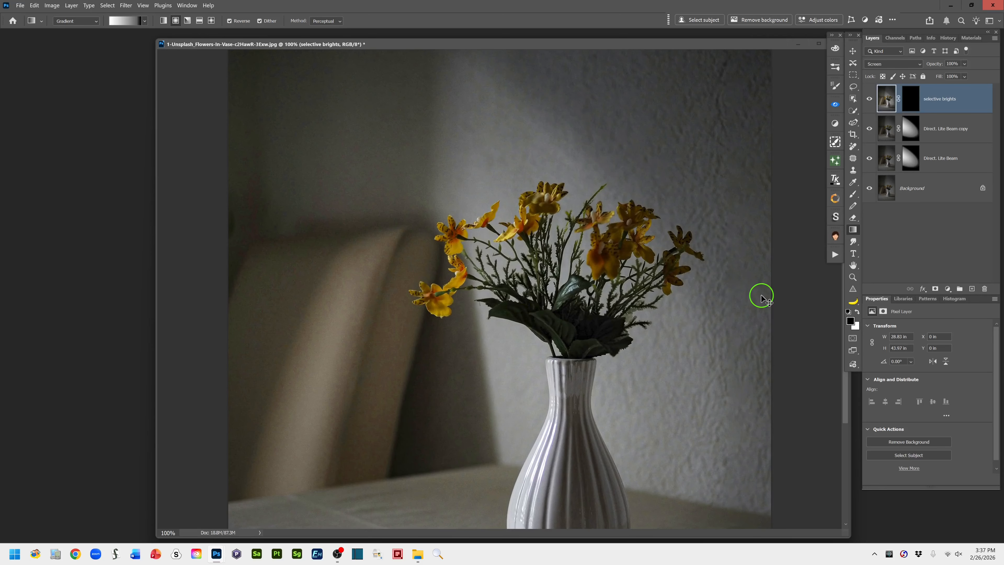
pyautogui.scroll(-2, 612, 399)
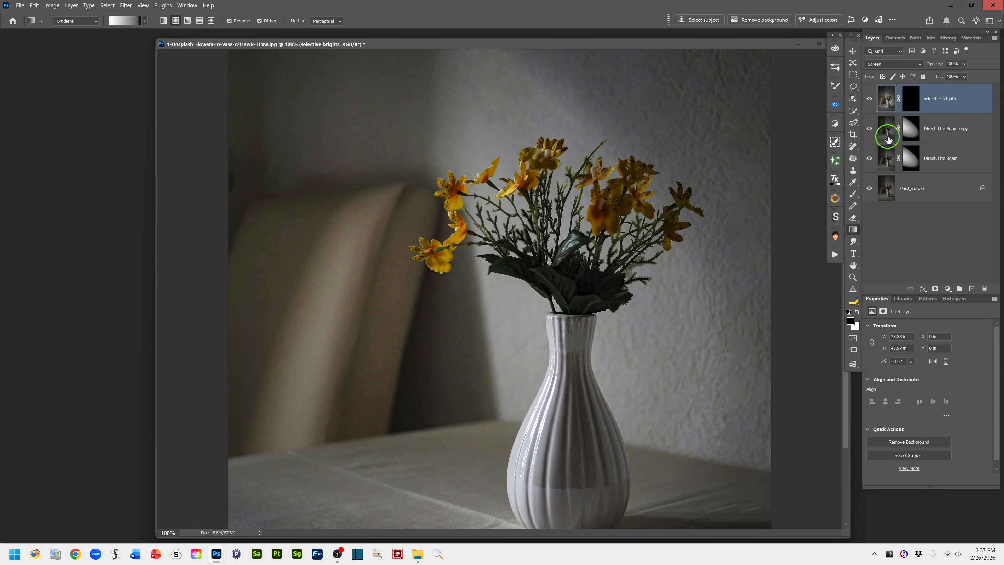
pyautogui.click(853, 100)
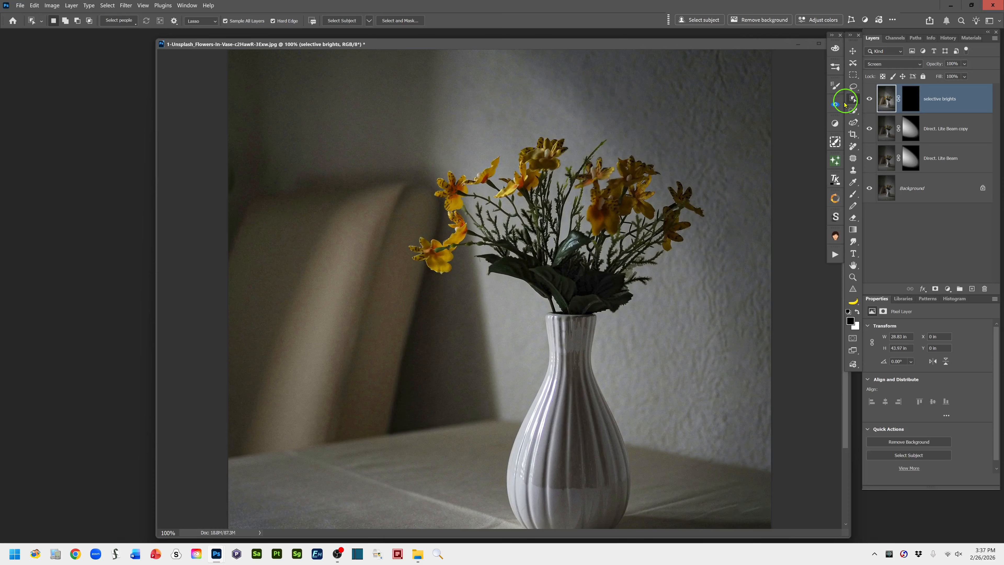
pyautogui.moveTo(582, 122)
pyautogui.mouseDown()
pyautogui.moveTo(425, 161)
pyautogui.moveTo(419, 205)
pyautogui.moveTo(388, 252)
pyautogui.moveTo(391, 278)
pyautogui.moveTo(441, 302)
pyautogui.moveTo(480, 282)
pyautogui.moveTo(525, 223)
pyautogui.moveTo(623, 191)
pyautogui.moveTo(657, 159)
pyautogui.moveTo(578, 119)
pyautogui.mouseUp()
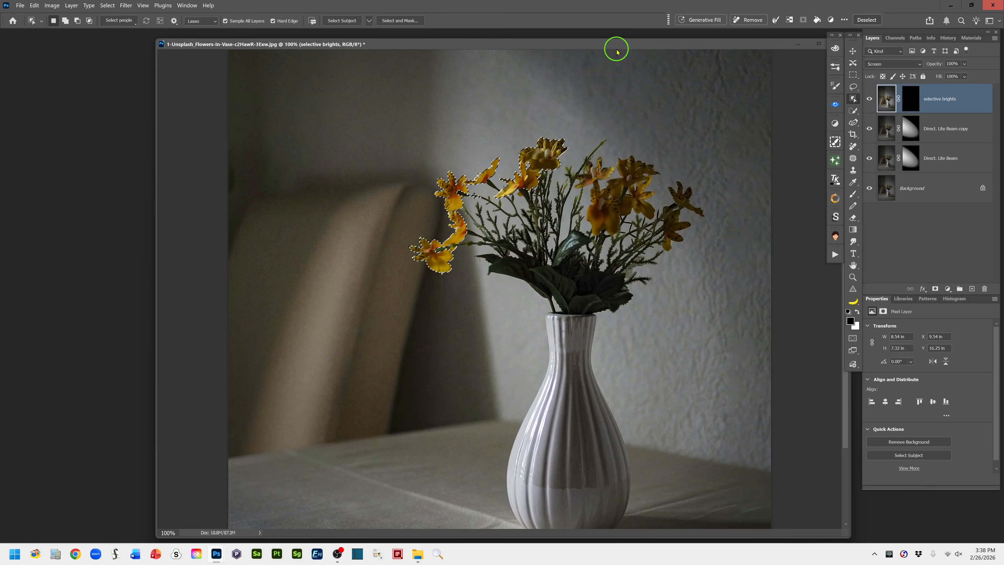
# Switch to the Brush tool, set its flow to 23% and check the brush tip's size and hardness
pyautogui.moveTo(612, 47); pyautogui.dragTo(576, 45)
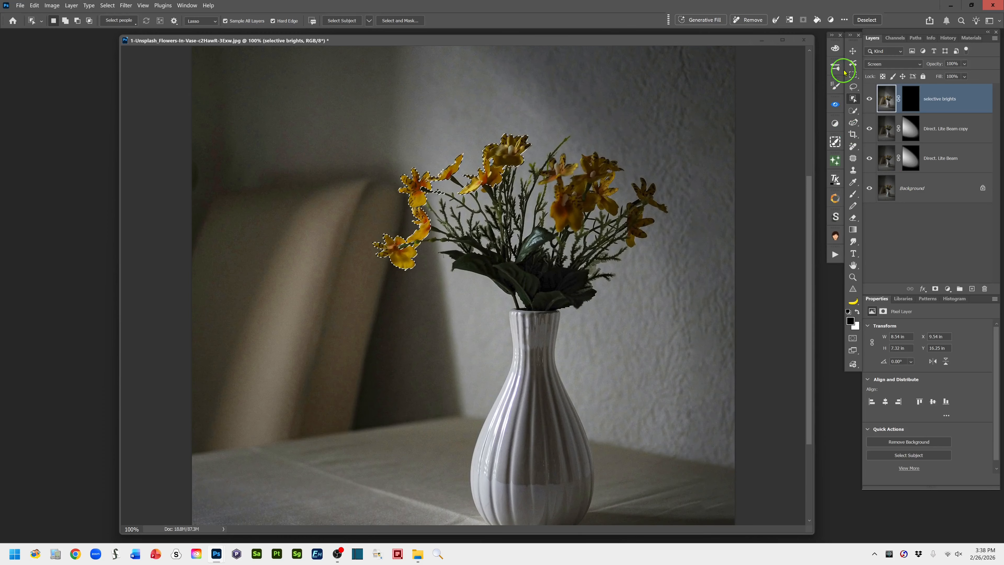
pyautogui.click(854, 194)
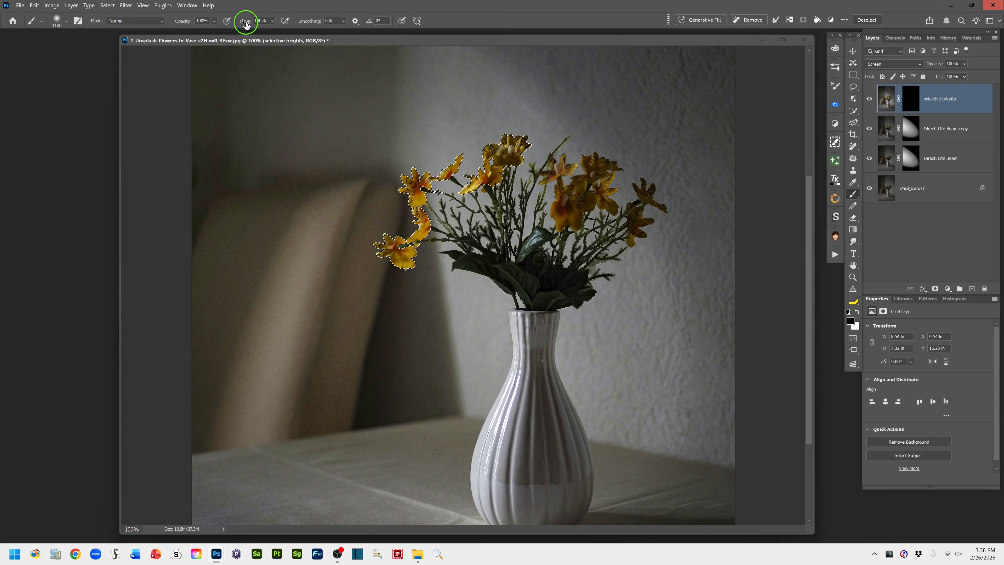
pyautogui.moveTo(246, 23); pyautogui.dragTo(225, 24)
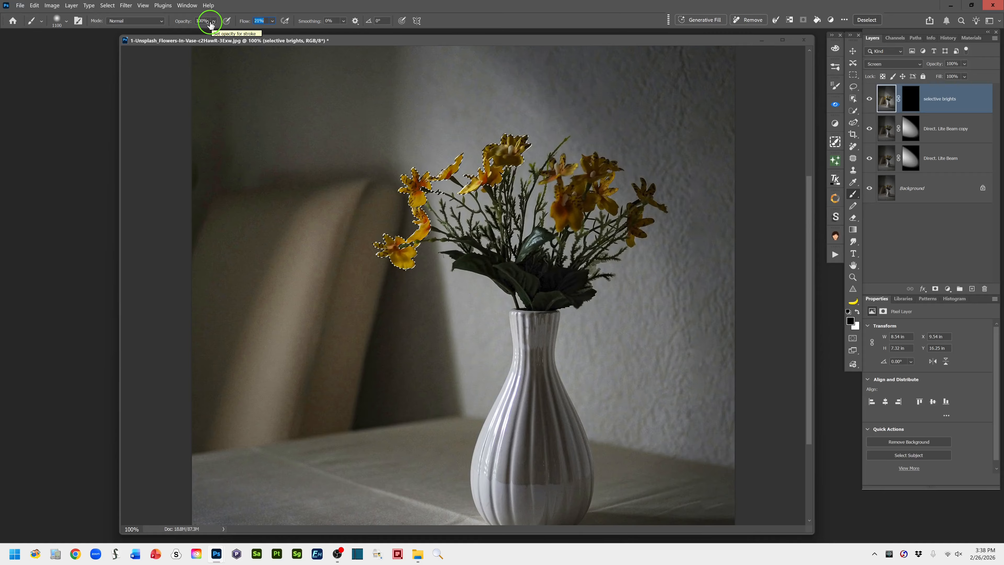
pyautogui.press('Up')
pyautogui.press('Up')
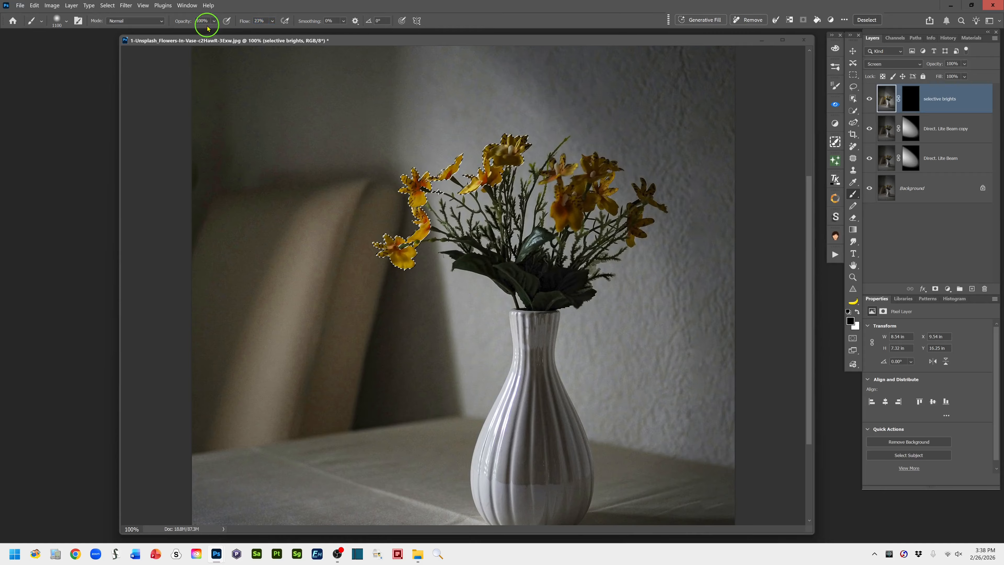
pyautogui.press('Return')
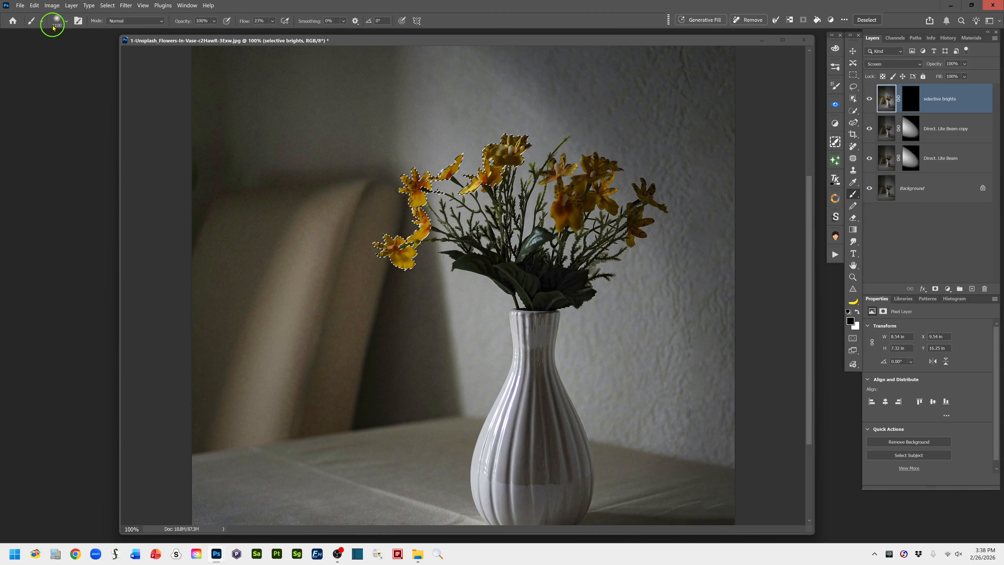
pyautogui.click(65, 21)
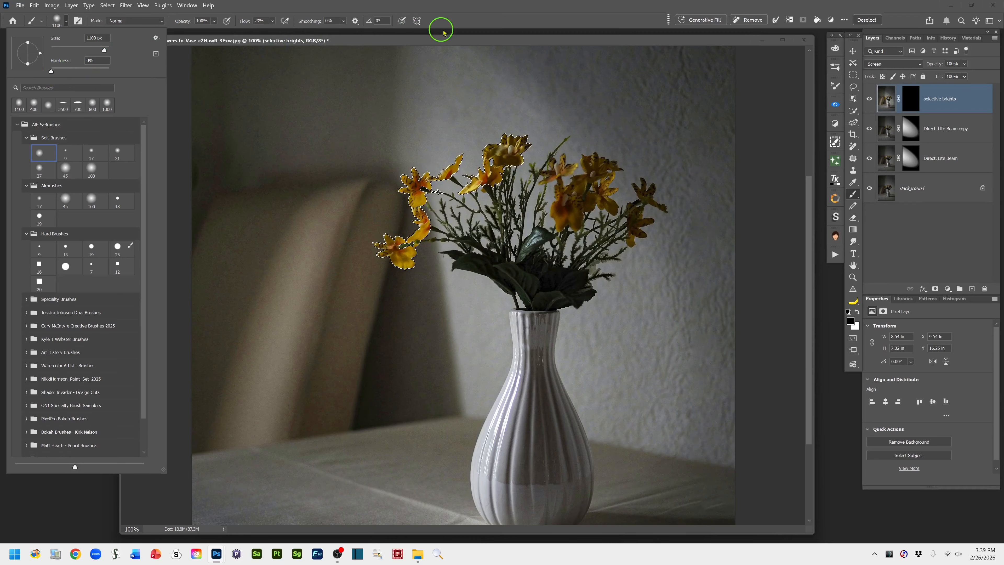
pyautogui.click(460, 22)
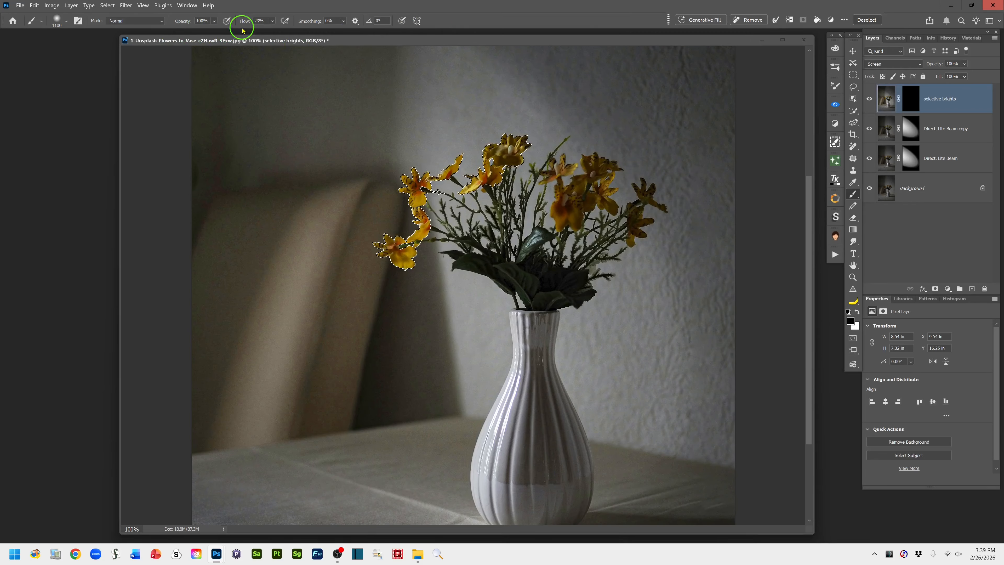
# Activate the selective brights layer mask and ready the brush with a 100 px size and white as the foreground color
pyautogui.click(857, 314)
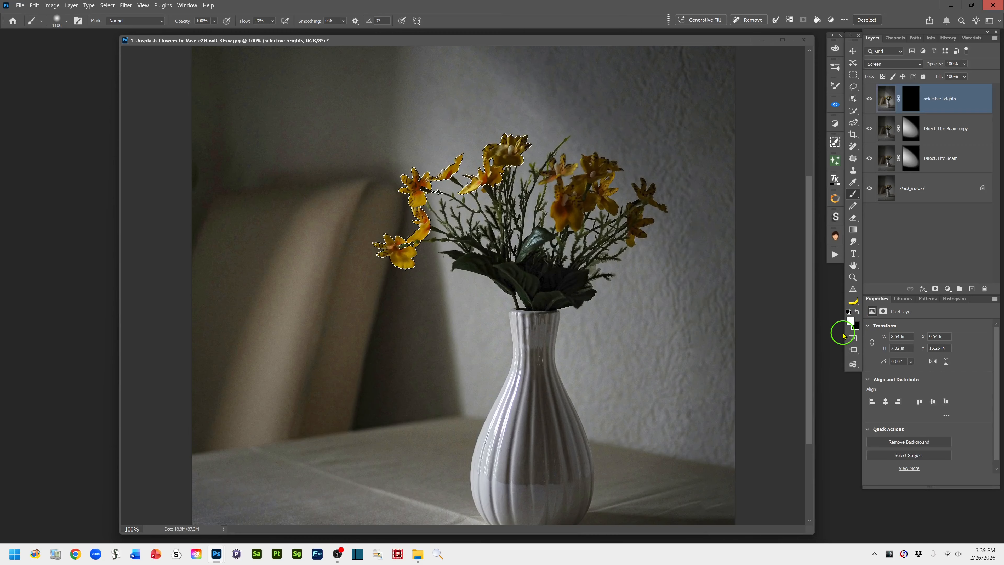
pyautogui.click(911, 104)
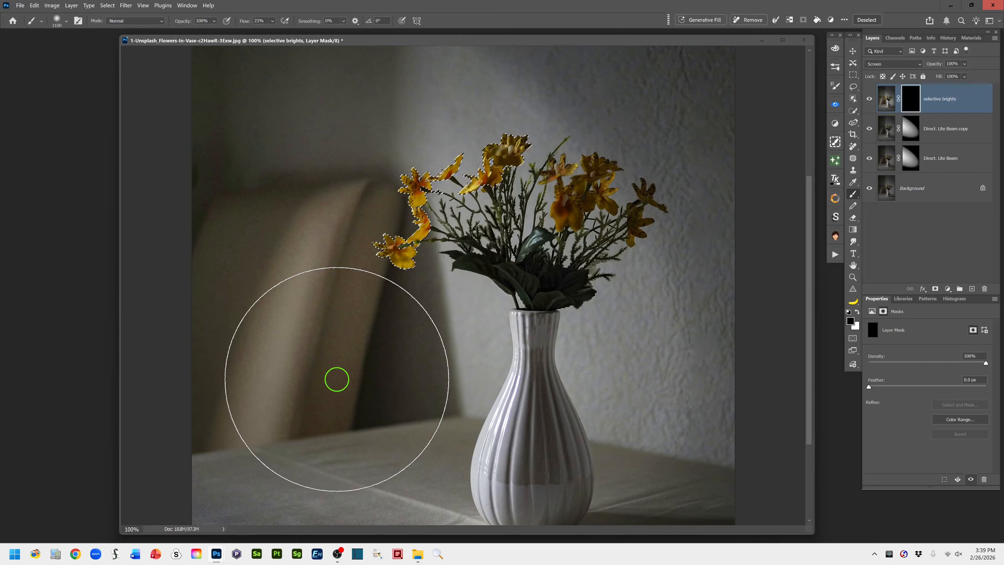
pyautogui.press('[')
pyautogui.press('[')
pyautogui.press('[')
pyautogui.press('[')
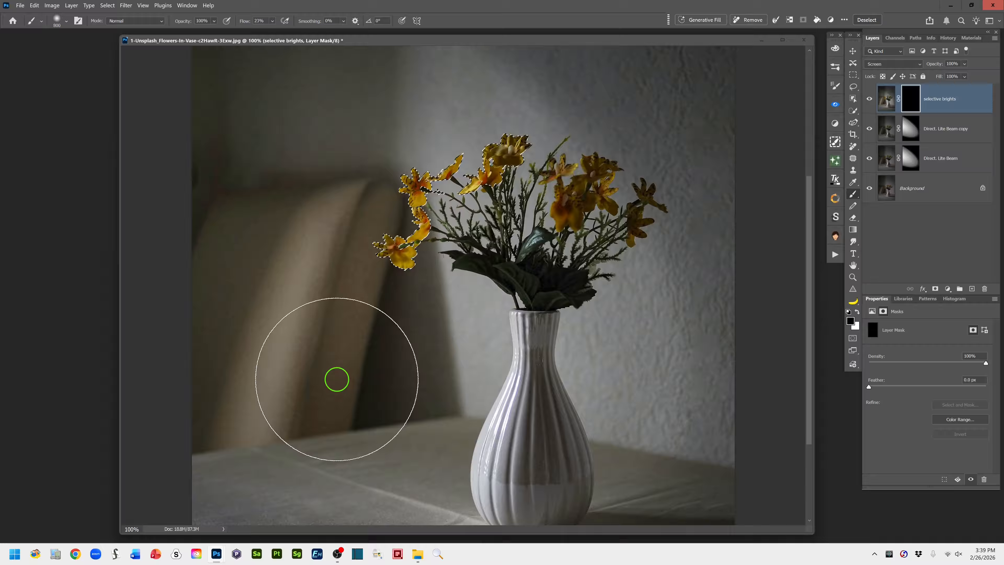
pyautogui.press('[')
pyautogui.press('[')
pyautogui.press('[')
pyautogui.press('[')
pyautogui.press('[')
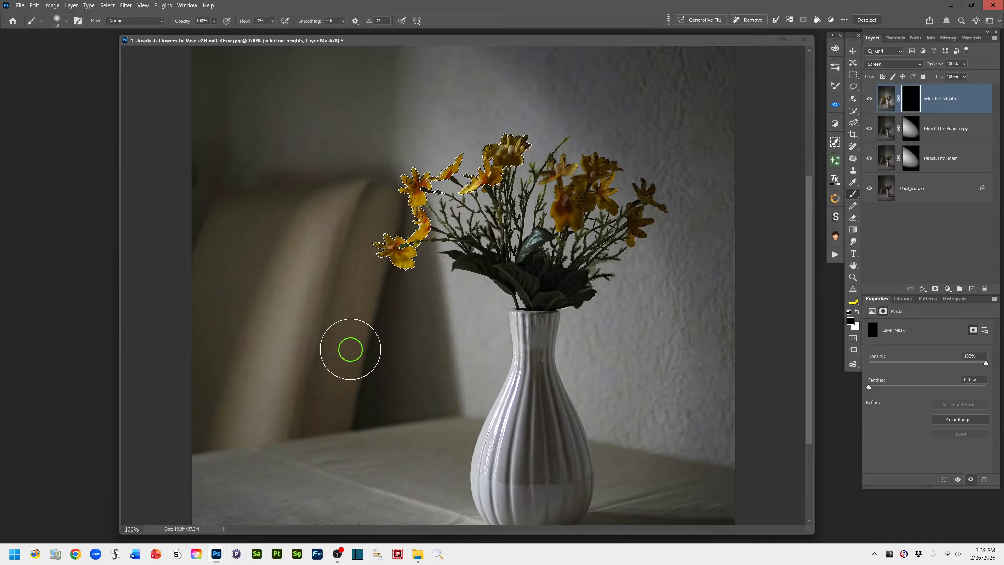
pyautogui.press('[')
pyautogui.press('[')
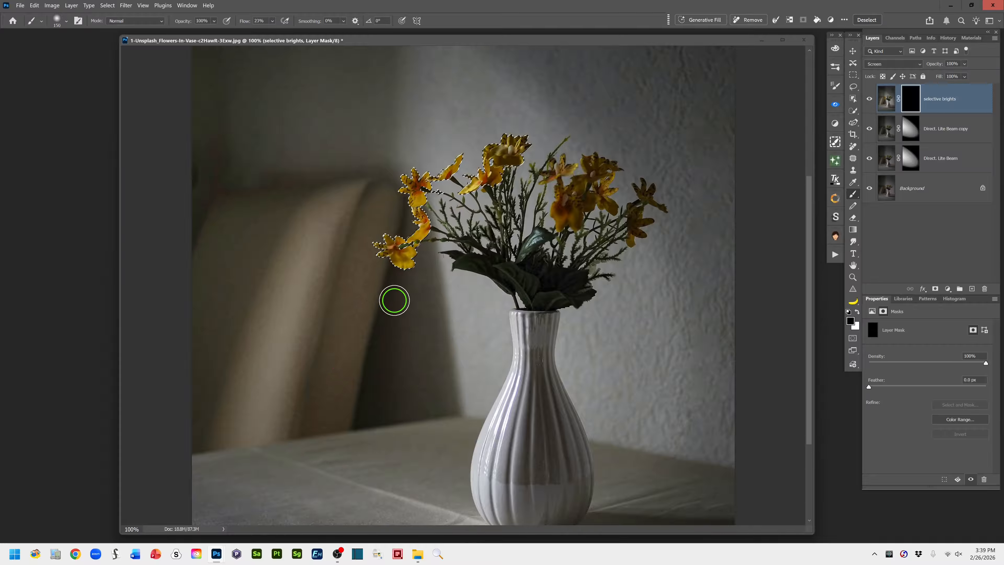
pyautogui.press('[')
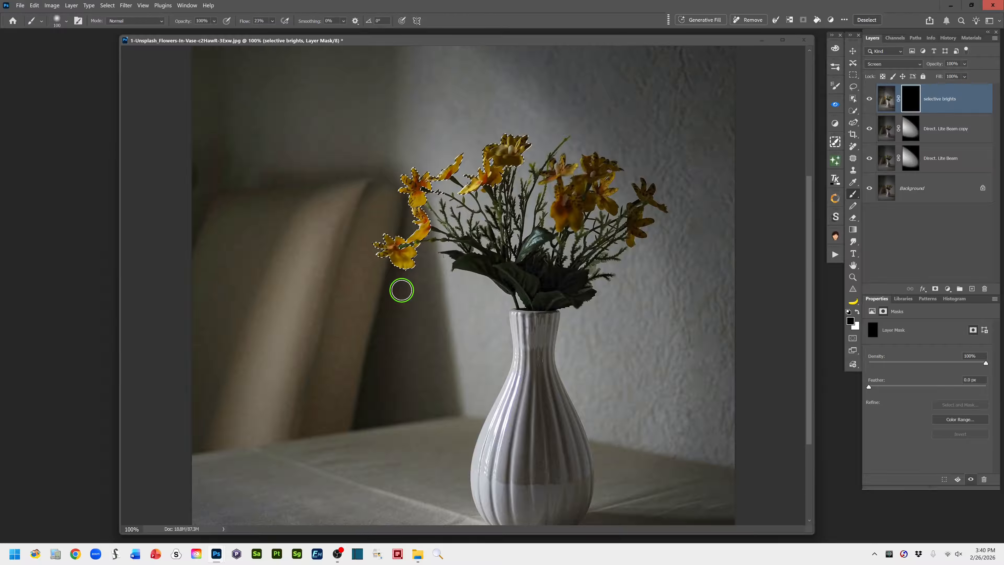
pyautogui.click(858, 313)
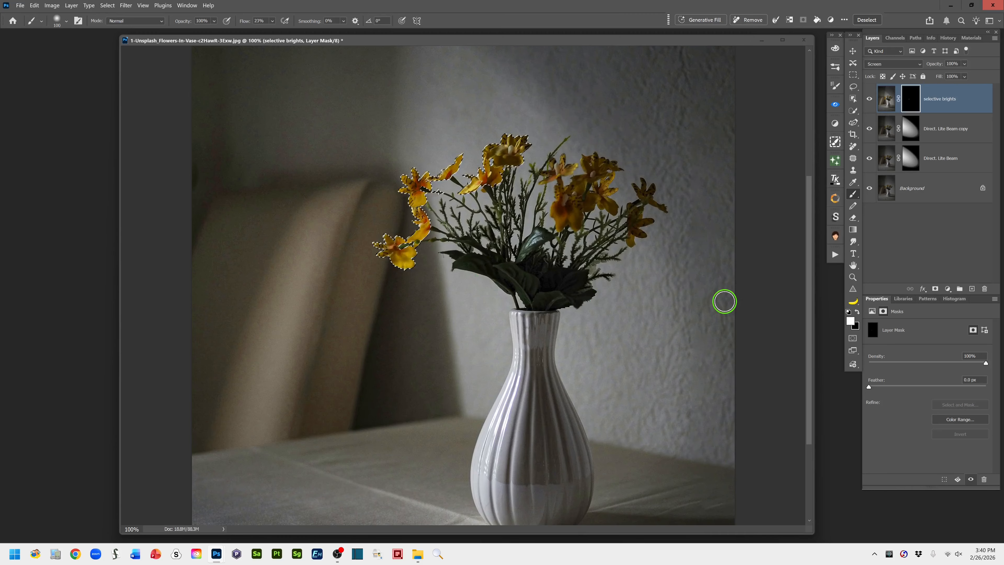
# Paint white on the selective brights mask over the selected yellow flowers, using a smaller 45 px brush for the finer areas
pyautogui.hotkey('ctrl', '+')
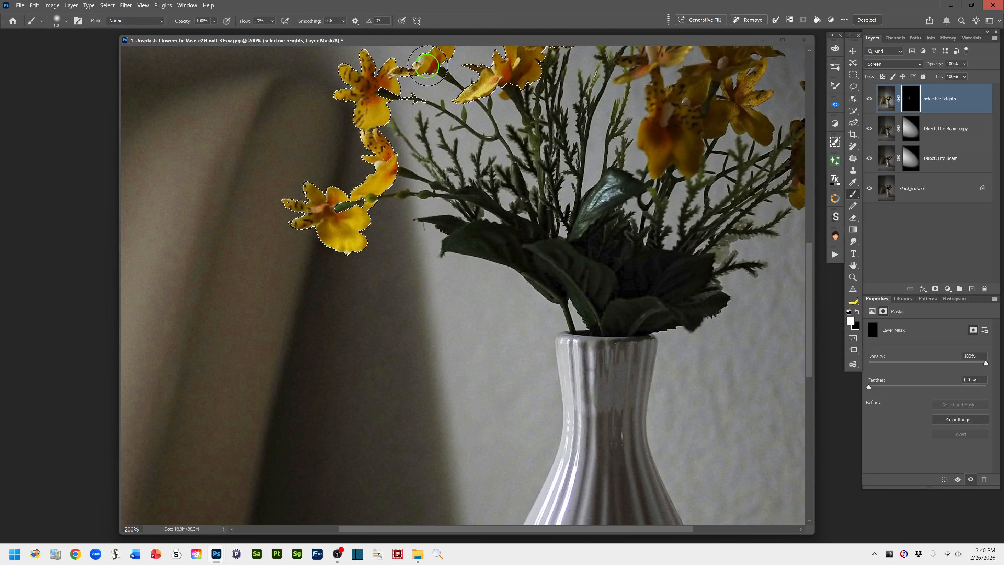
pyautogui.moveTo(542, 253); pyautogui.dragTo(509, 406)
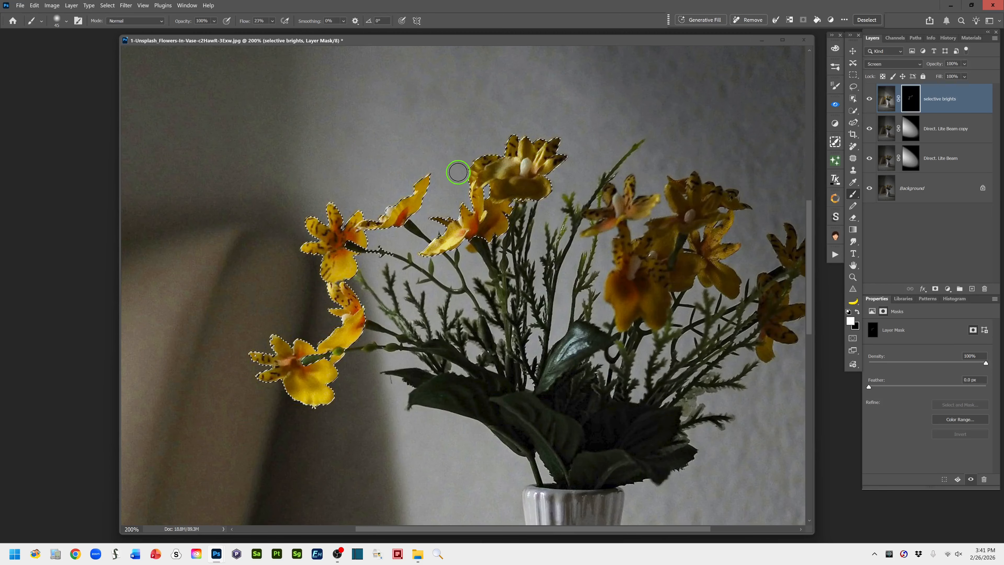
pyautogui.hotkey('ctrl', '-')
pyautogui.hotkey('ctrl', '-')
pyautogui.hotkey('ctrl', '-')
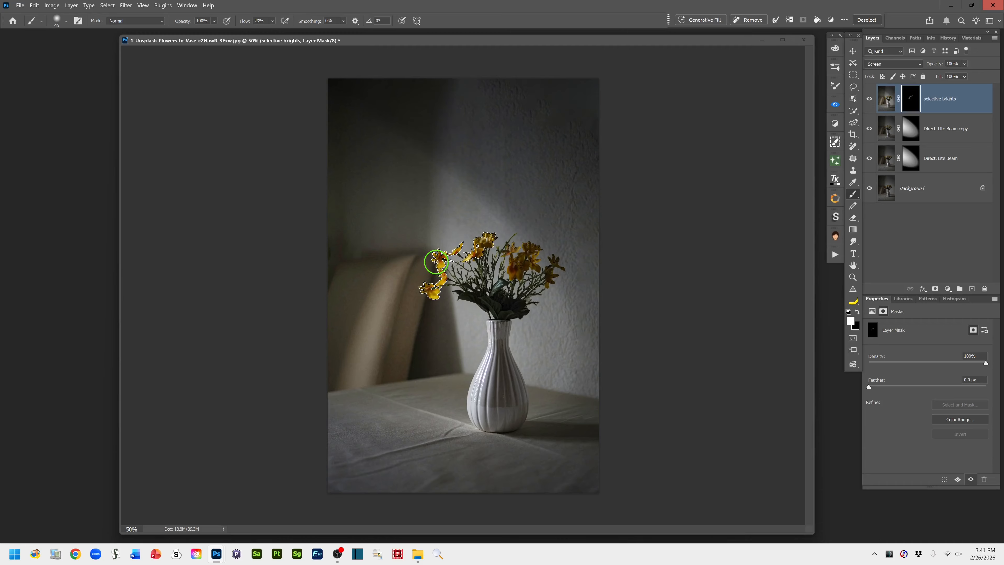
# Deselect the flowers and compare the image with the selective brights layer hidden and shown
pyautogui.hotkey('ctrl', 'd')
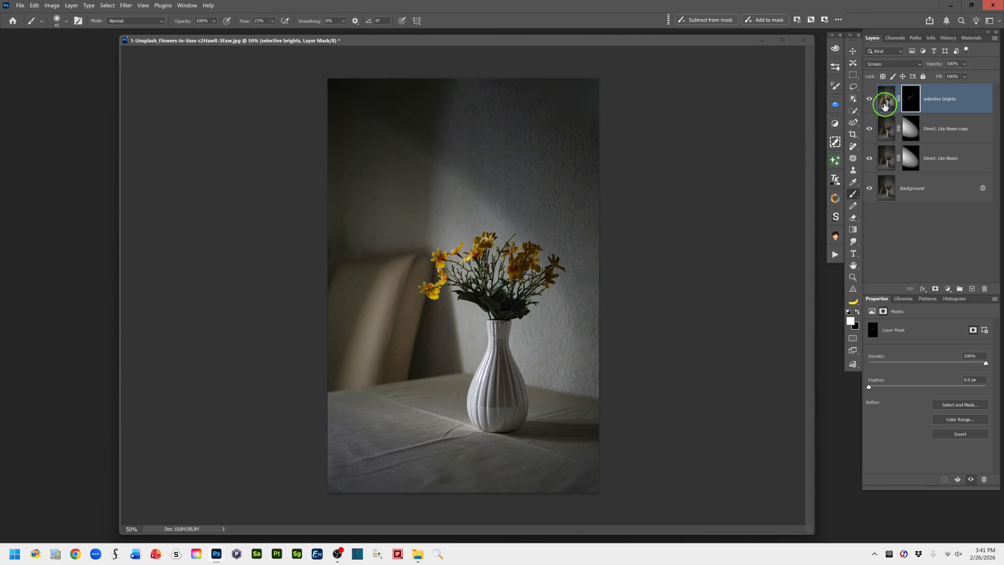
pyautogui.click(869, 100)
pyautogui.click(868, 100)
# Hide selective brights and feather the layer masks of Direct. Lite Beam copy by 139.4 px and Direct. Lite Beam by 104.7 px
pyautogui.click(910, 128)
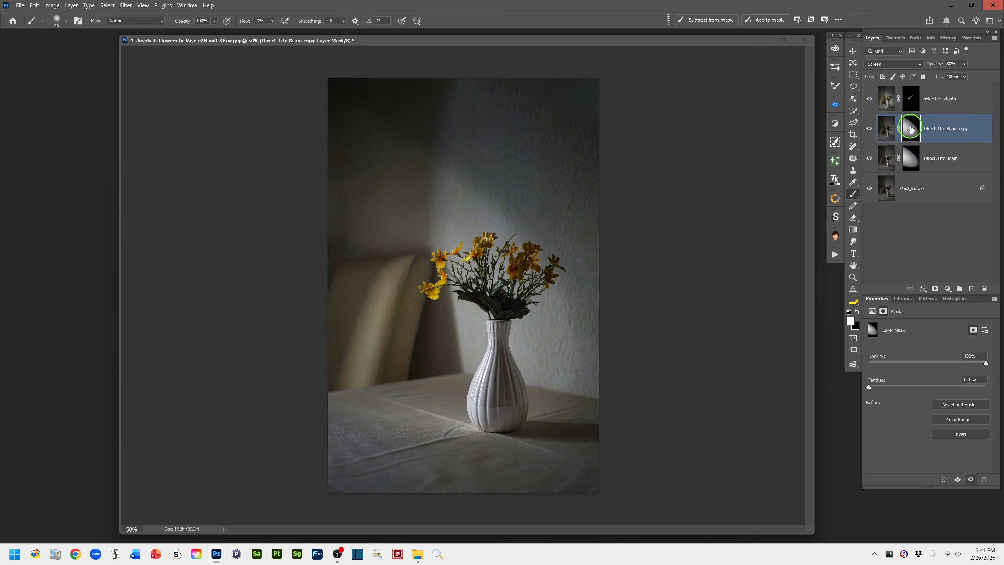
pyautogui.click(869, 98)
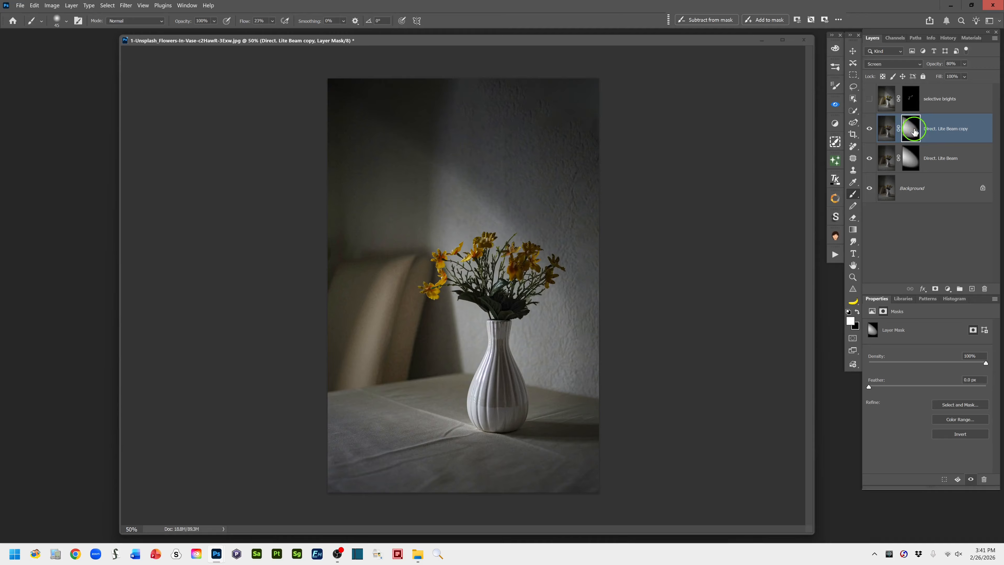
pyautogui.click(901, 131)
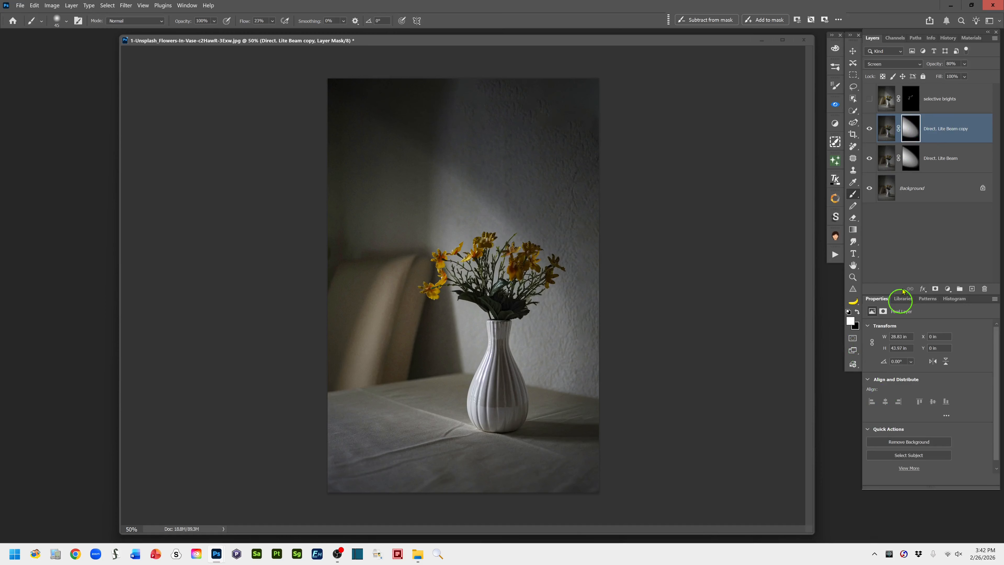
pyautogui.click(910, 127)
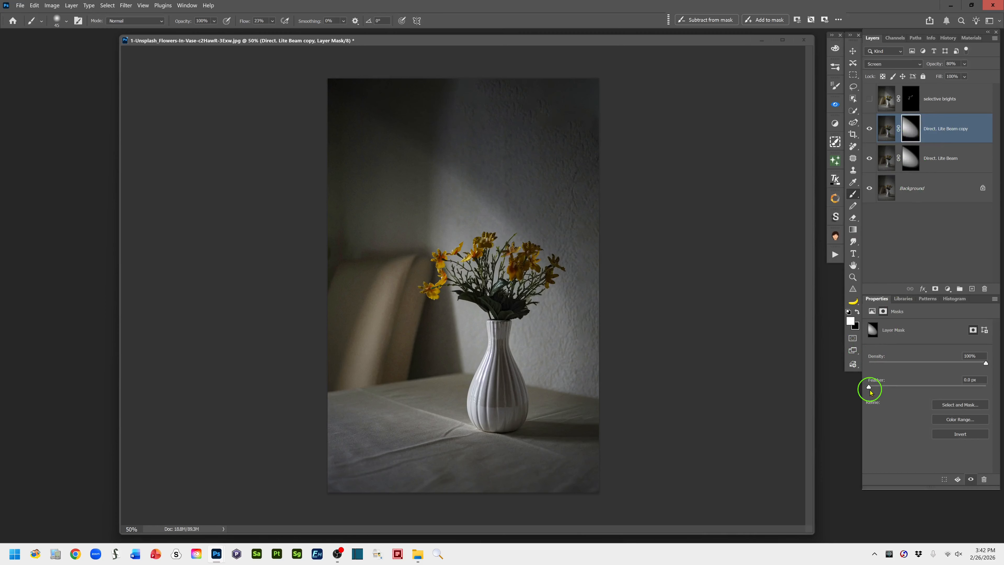
pyautogui.moveTo(871, 391); pyautogui.dragTo(954, 387)
pyautogui.click(909, 158)
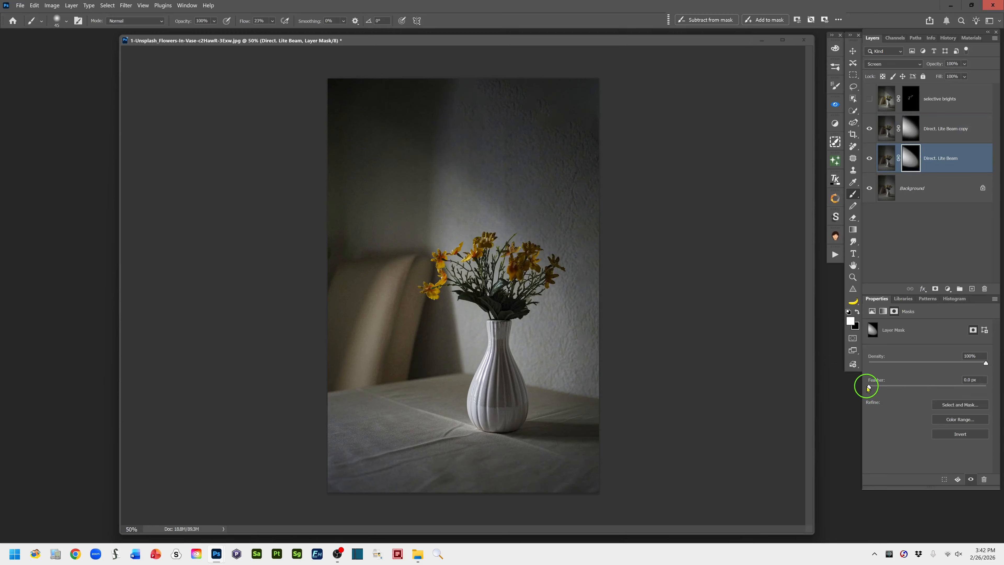
pyautogui.moveTo(869, 387); pyautogui.dragTo(945, 387)
# Apply a Gaussian Blur with a reduced radius to the Direct. Lite Beam layer mask
pyautogui.click(126, 5)
pyautogui.click(152, 161)
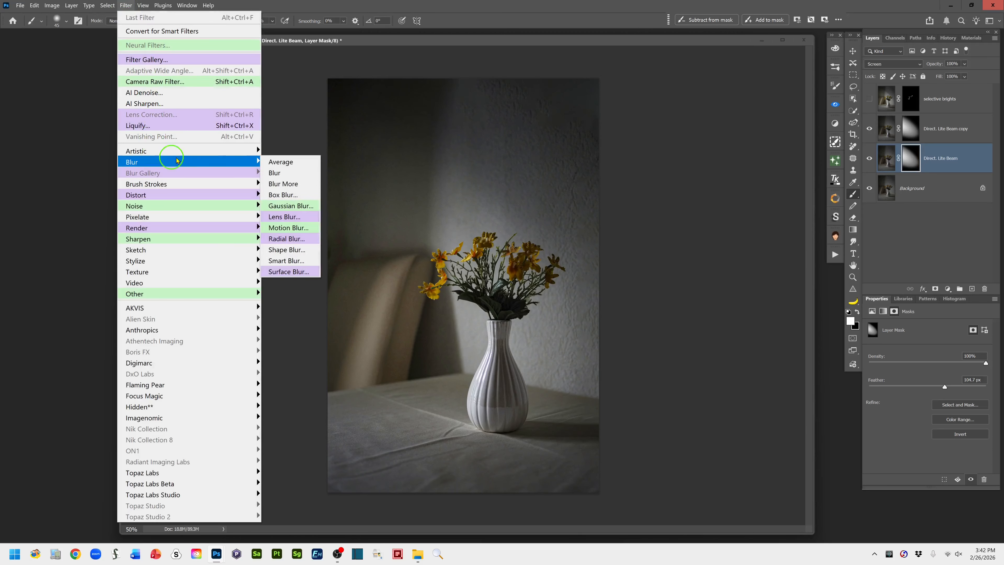
pyautogui.click(296, 206)
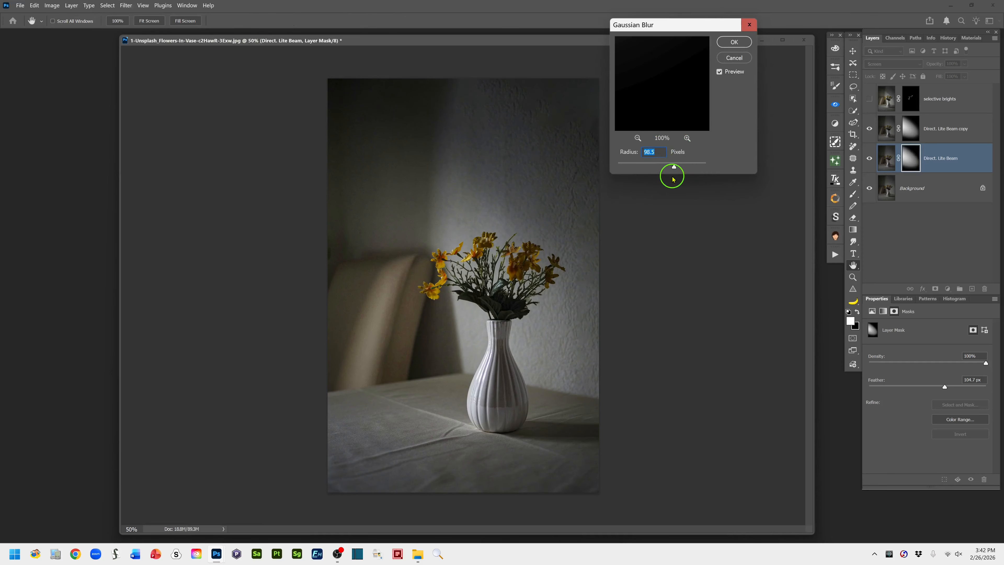
pyautogui.moveTo(675, 168); pyautogui.dragTo(639, 164)
pyautogui.click(734, 44)
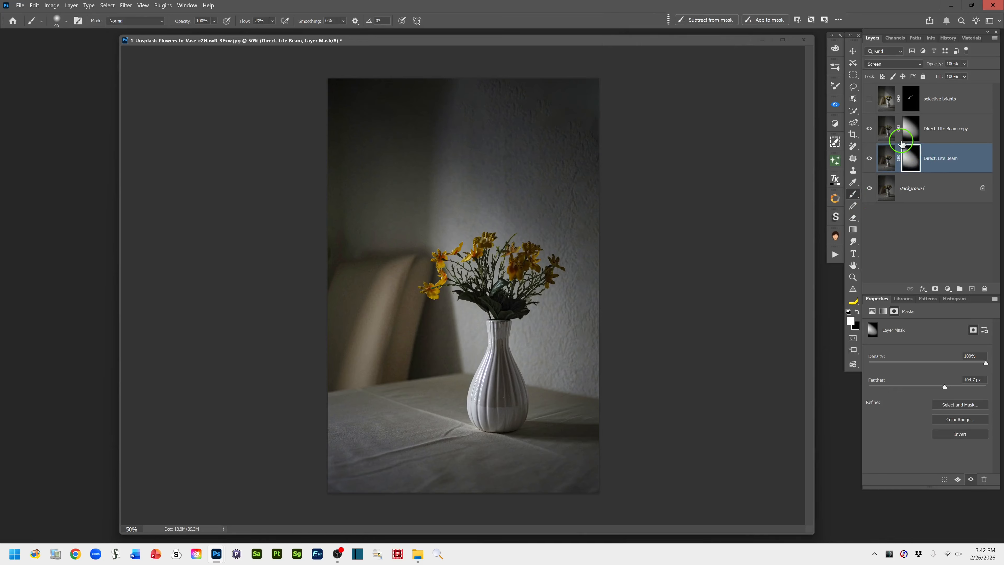
# Check the Direct. Lite Beam copy mask's feather, then activate the selective brights mask and show that layer again
pyautogui.click(911, 119)
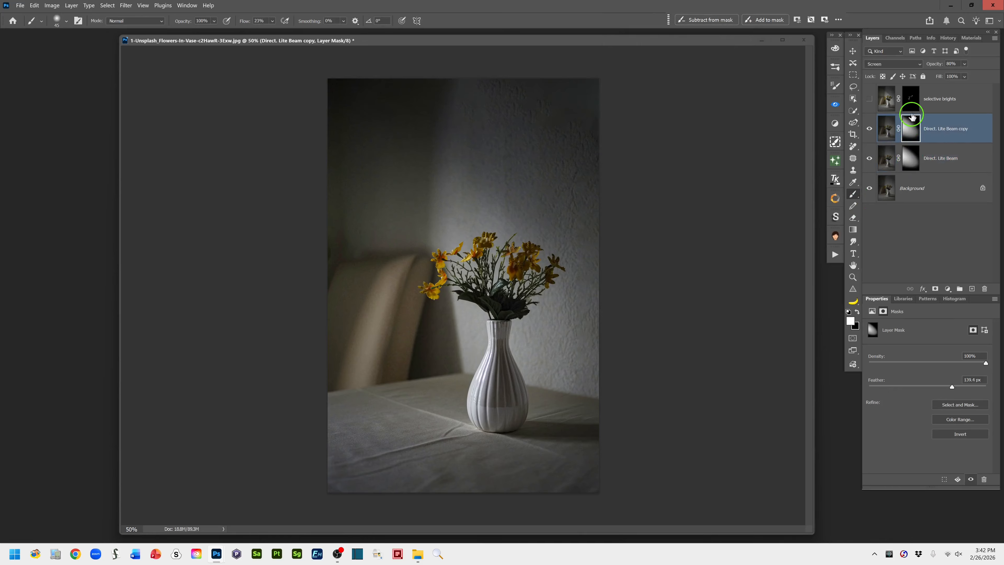
pyautogui.click(909, 98)
pyautogui.click(868, 99)
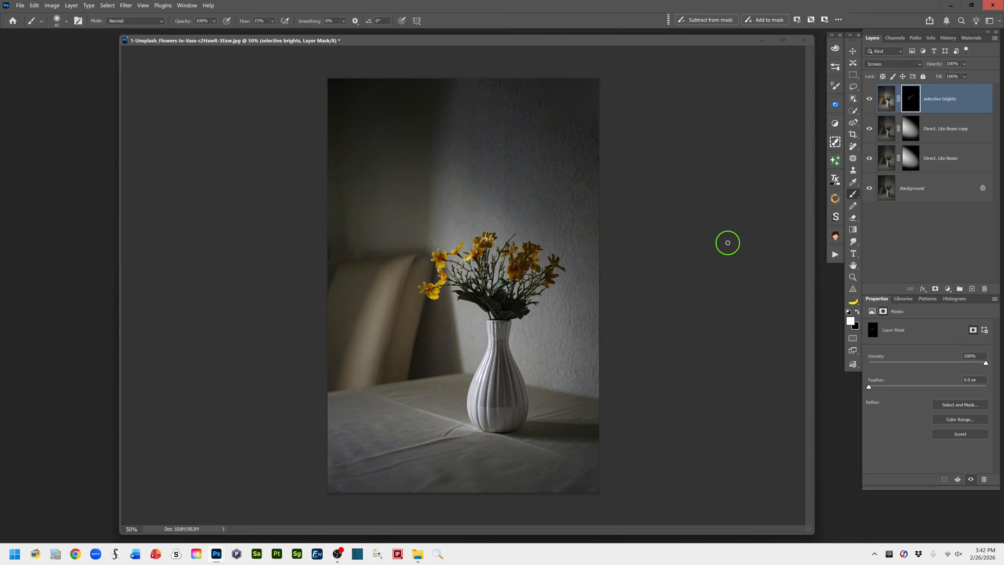
# Choose the Gradient tool and compare the Background layer alone with the full brightened layer stack
pyautogui.click(854, 230)
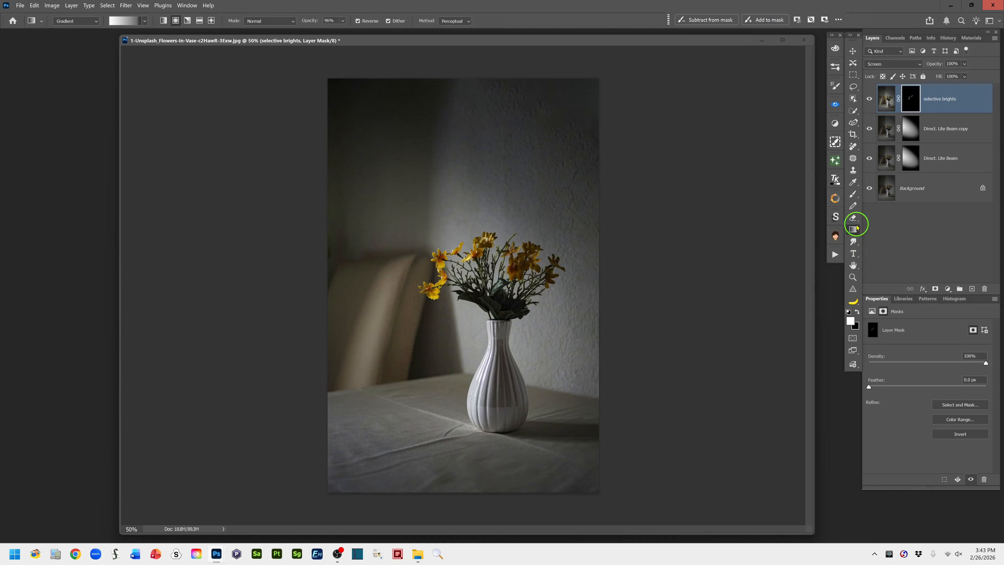
pyautogui.keyDown('alt'); pyautogui.click(870, 189); pyautogui.keyUp('alt')
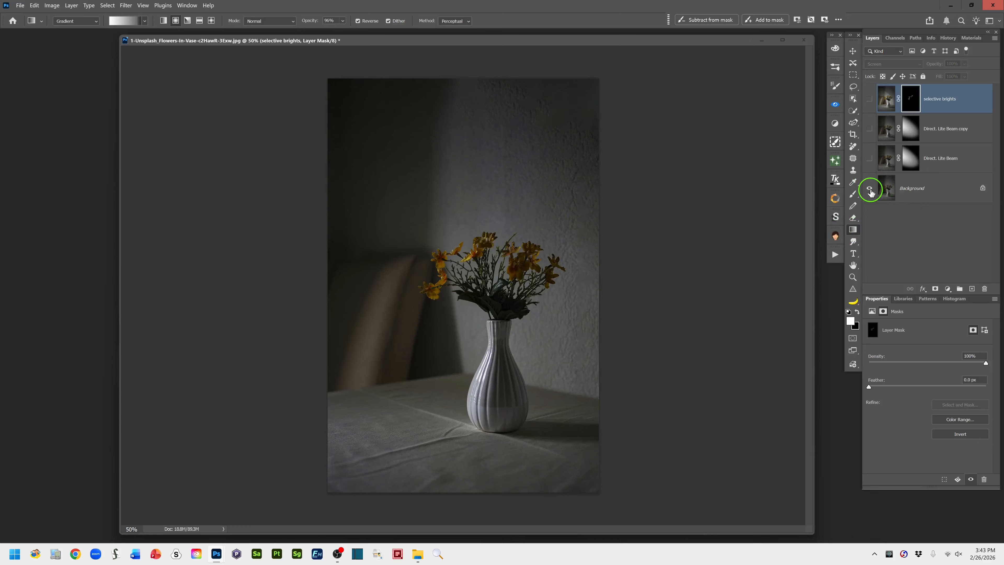
pyautogui.keyDown('alt'); pyautogui.click(869, 189); pyautogui.keyUp('alt')
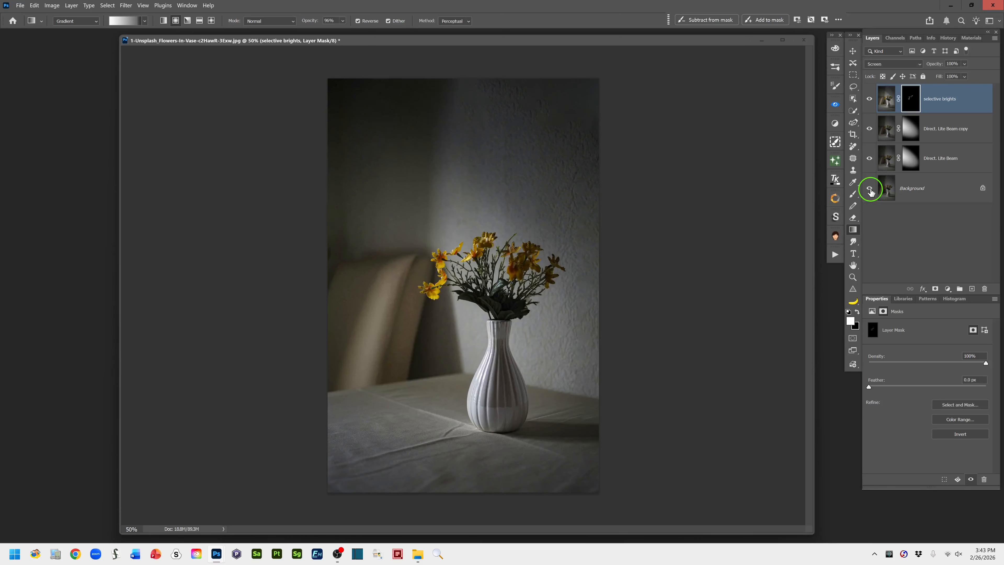
pyautogui.keyDown('alt'); pyautogui.click(870, 188); pyautogui.keyUp('alt')
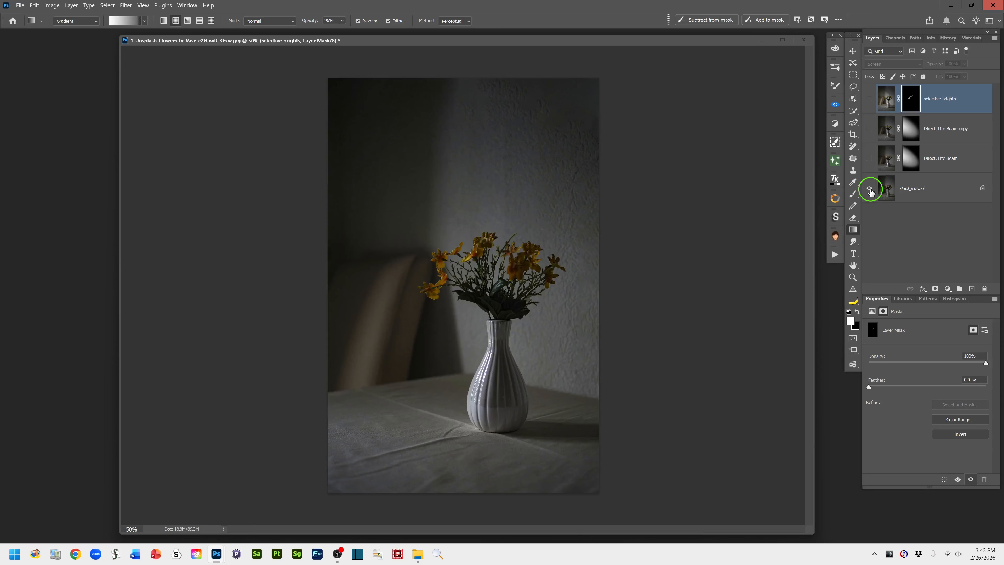
pyautogui.keyDown('alt'); pyautogui.click(869, 188); pyautogui.keyUp('alt')
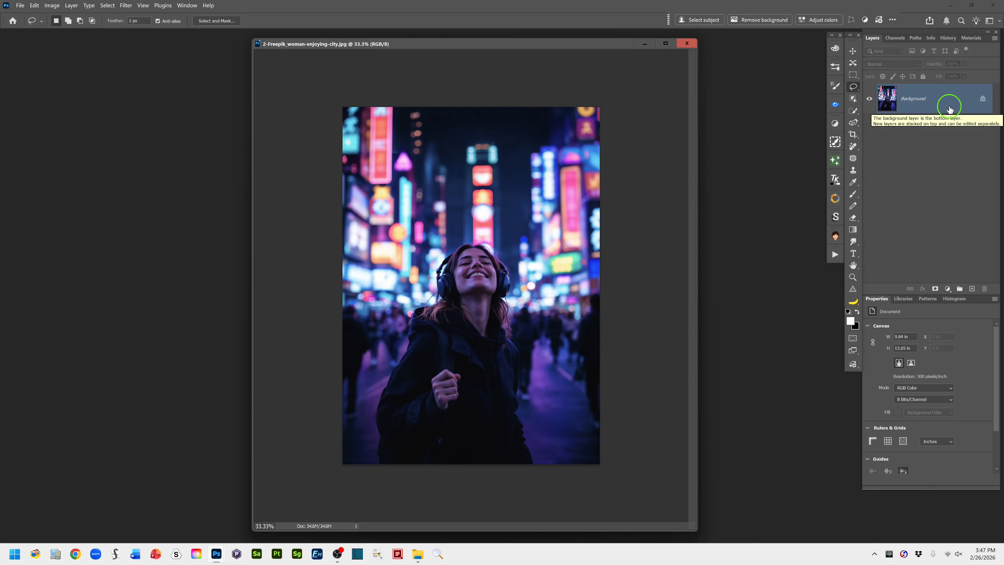
# In 2-Freepik_woman-enjoying-city.jpg, duplicate the Background layer and add a new empty layer above the copy
pyautogui.moveTo(951, 102); pyautogui.dragTo(973, 291)
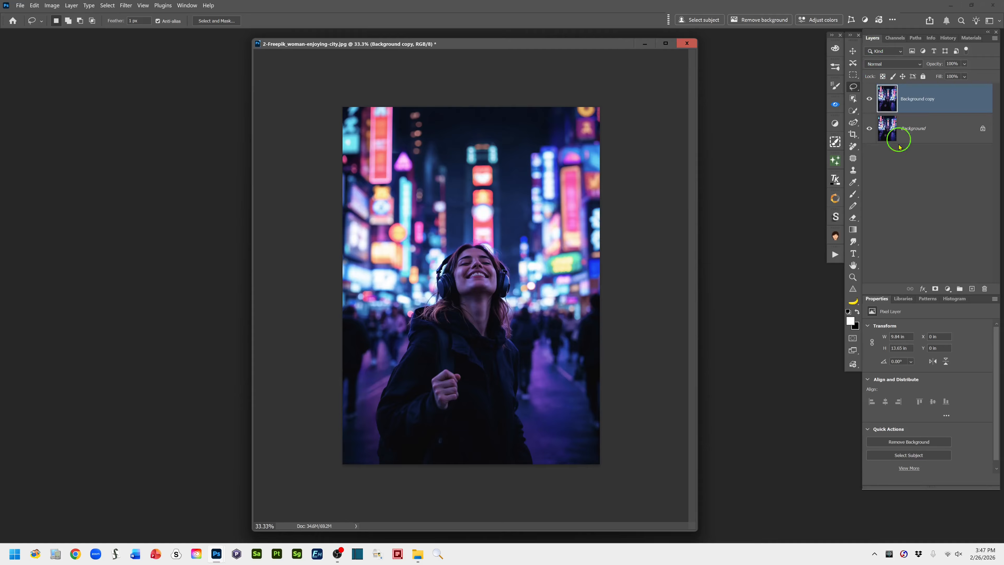
pyautogui.click(972, 290)
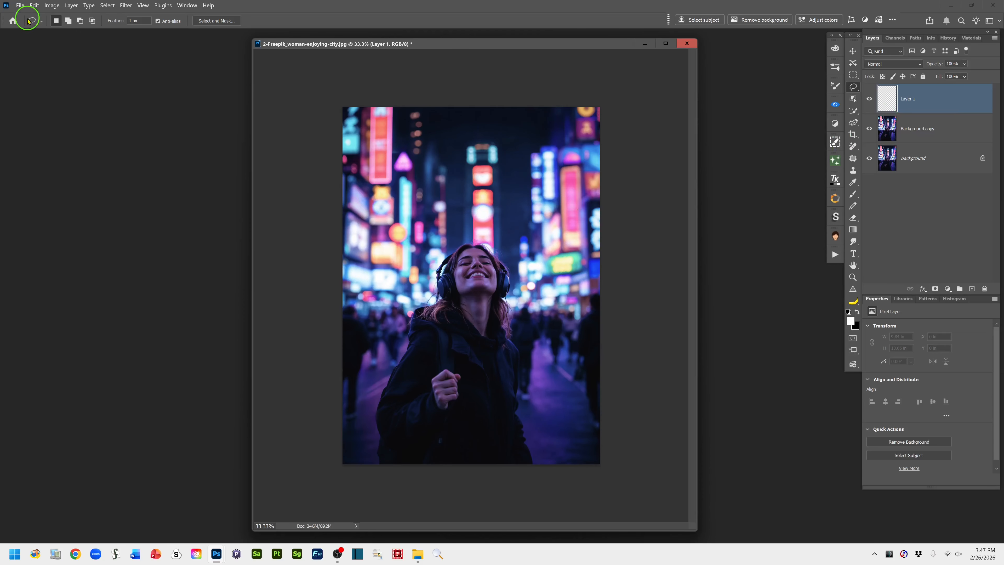
# Fill the new empty layer with Black in Normal mode at 100% opacity
pyautogui.click(35, 6)
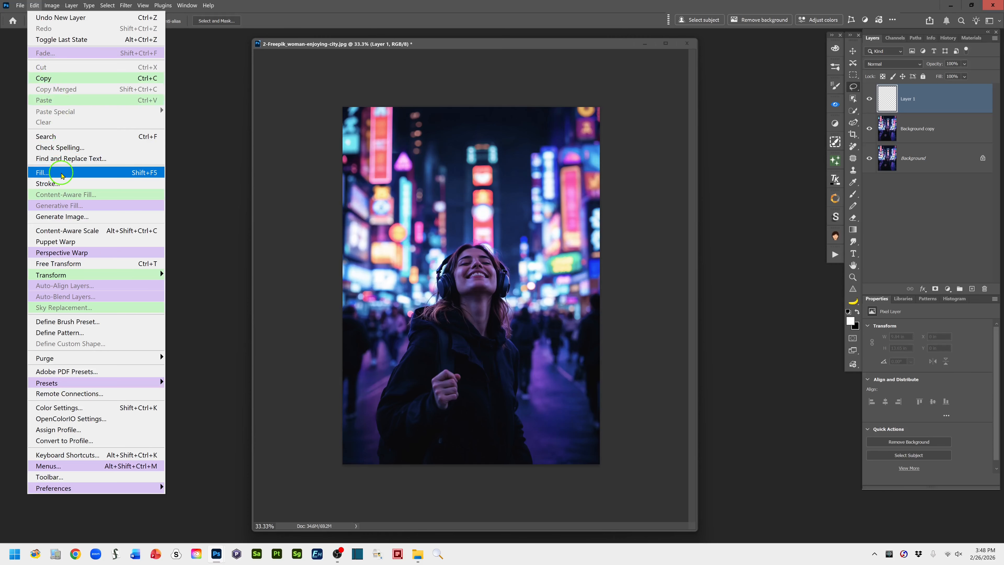
pyautogui.click(62, 173)
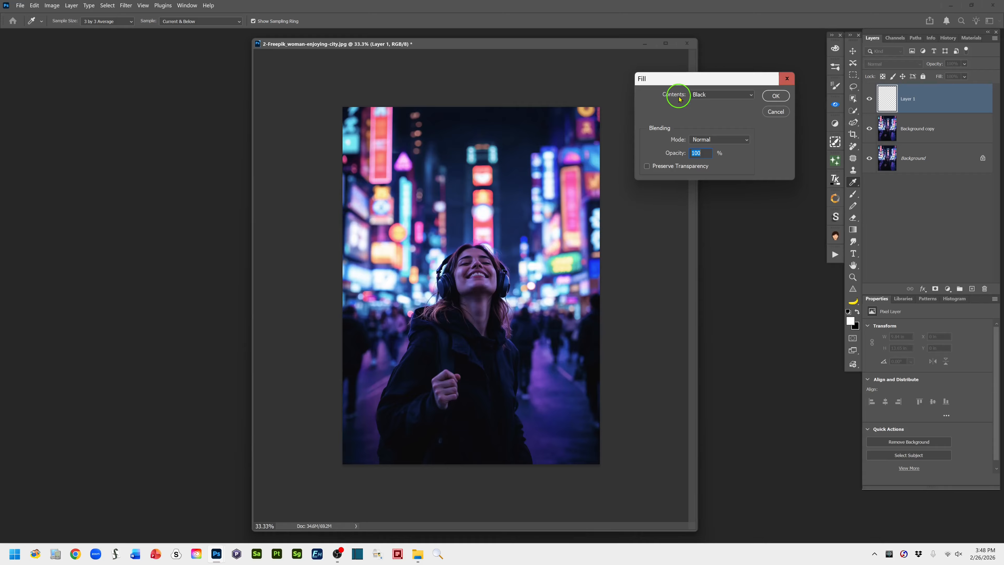
pyautogui.click(750, 95)
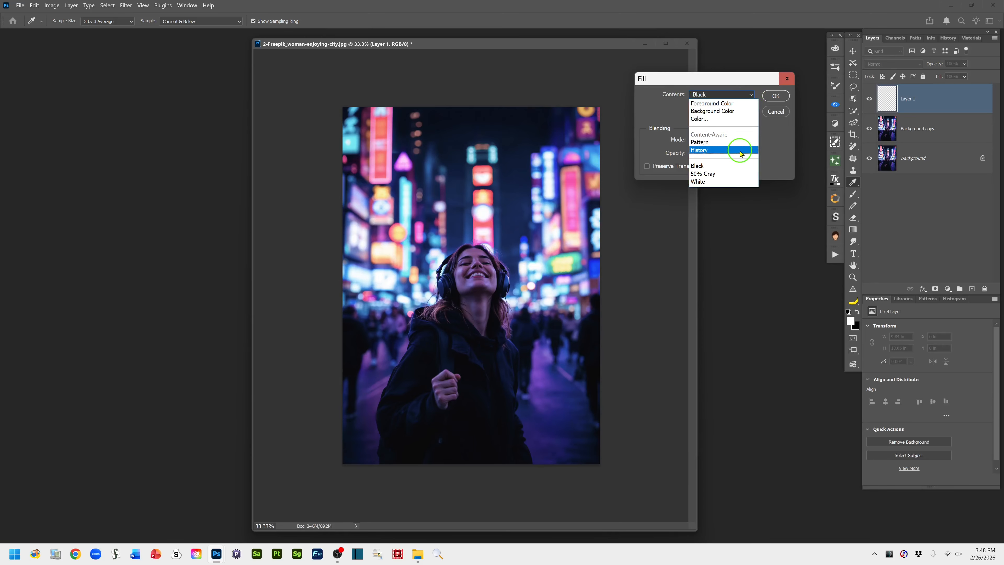
pyautogui.click(713, 167)
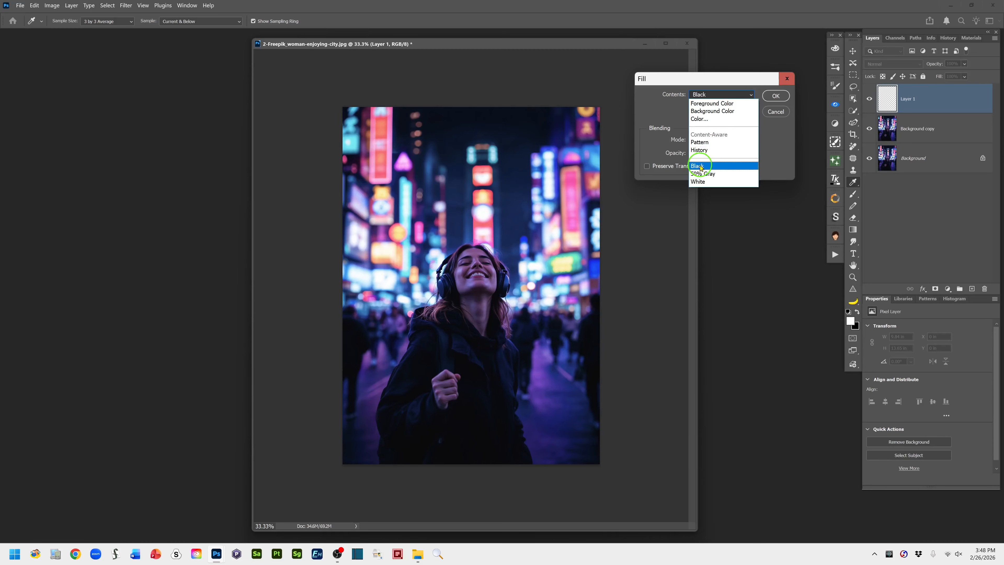
pyautogui.click(701, 167)
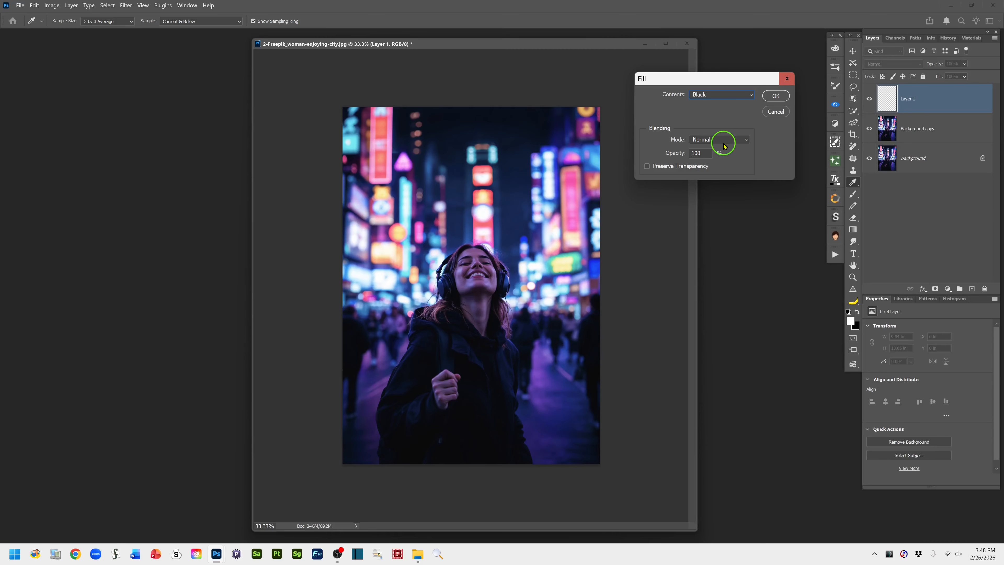
pyautogui.click(775, 97)
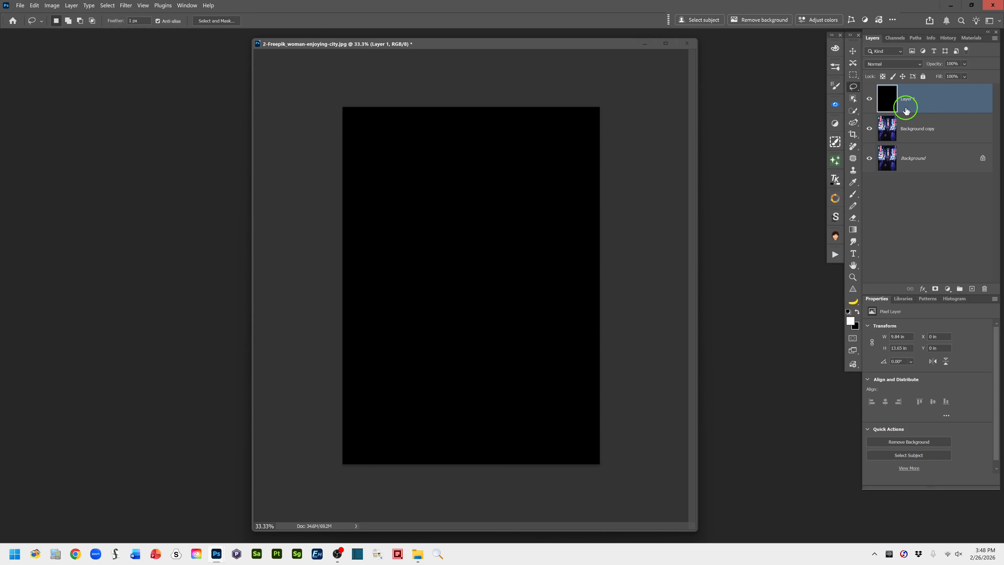
# Convert the black layer to a Smart Object and rename it Lens Flare
pyautogui.rightClick(944, 107)
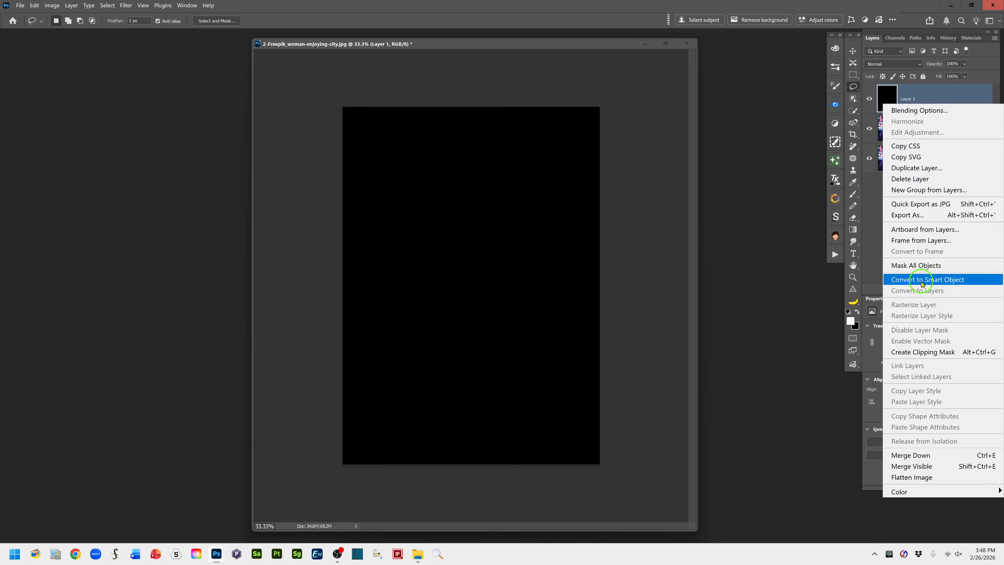
pyautogui.click(973, 279)
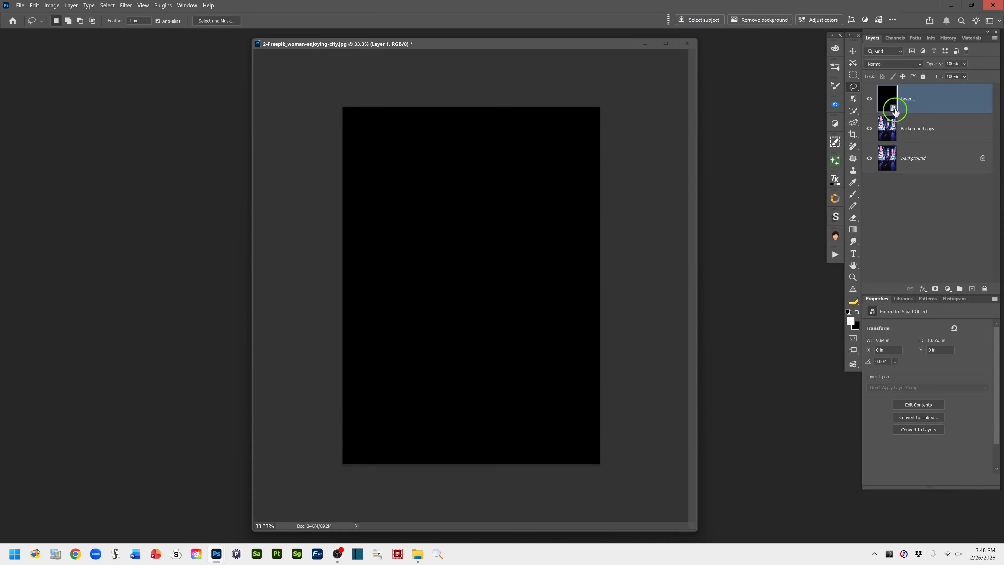
pyautogui.doubleClick(907, 100)
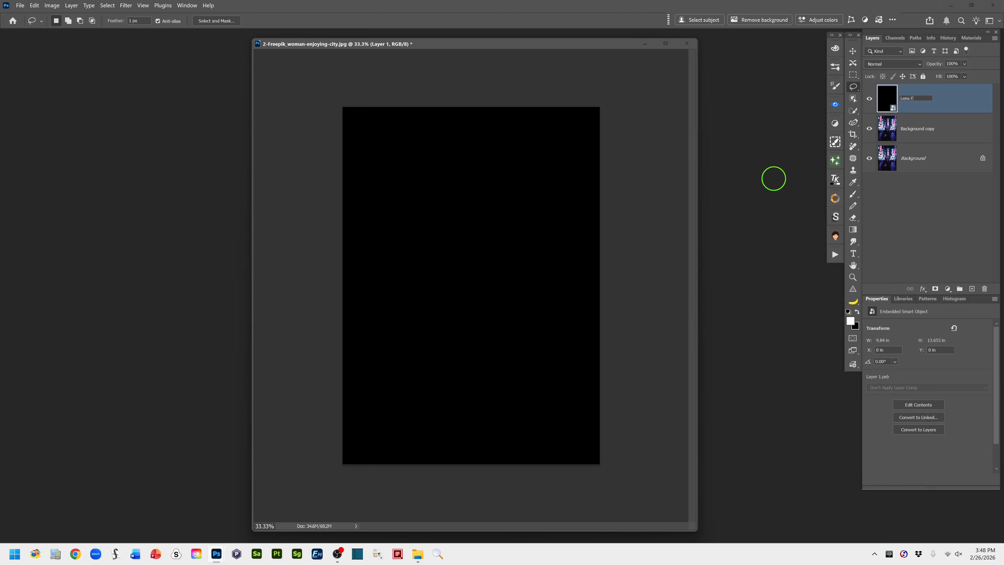
pyautogui.write('Lens Flare')
pyautogui.click(962, 105)
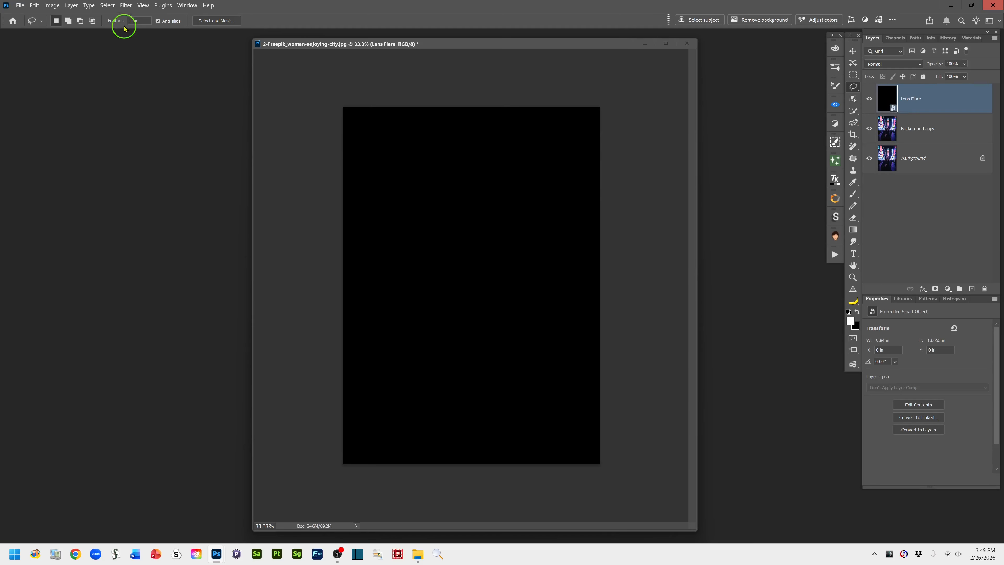
# Start the Lens Flare render filter on the Smart Object, preview each lens type and choose 50-300mm Zoom
pyautogui.click(125, 5)
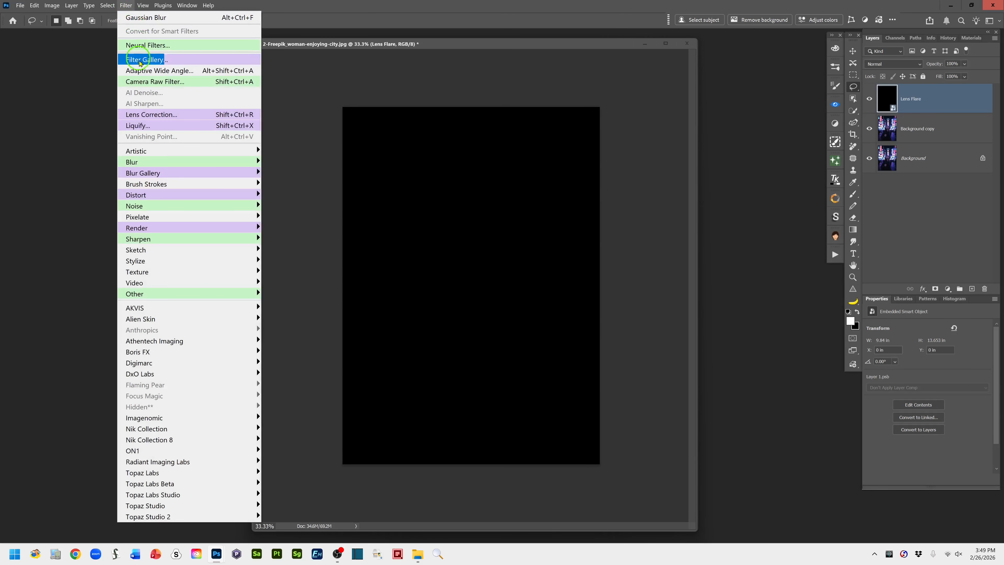
pyautogui.moveTo(168, 229)
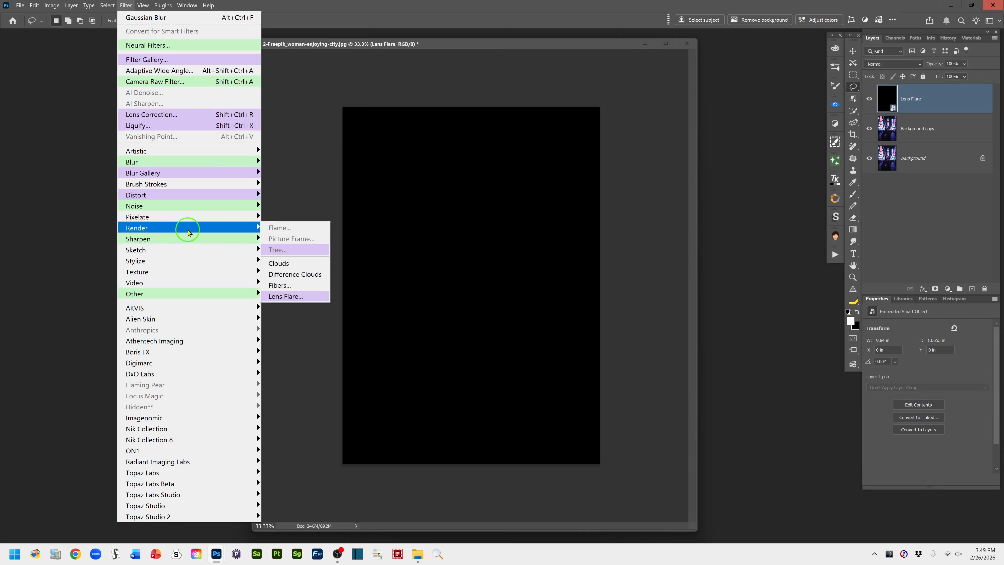
pyautogui.click(314, 297)
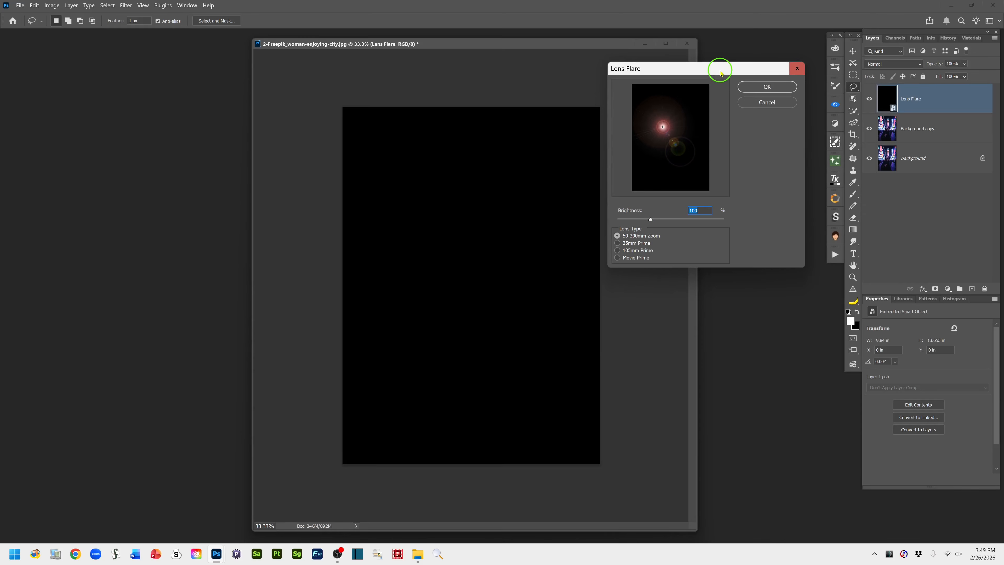
pyautogui.moveTo(719, 74); pyautogui.dragTo(731, 72)
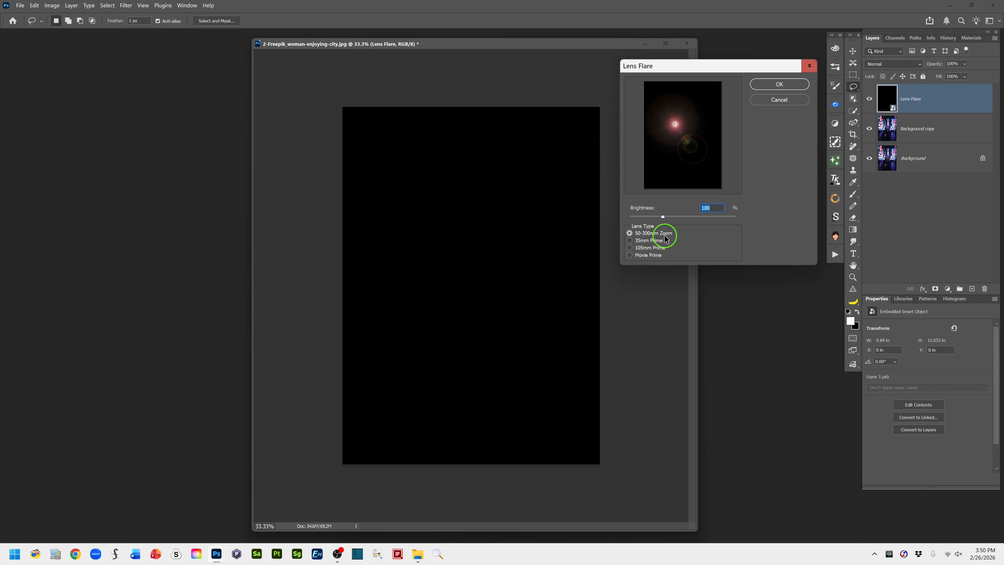
pyautogui.click(630, 240)
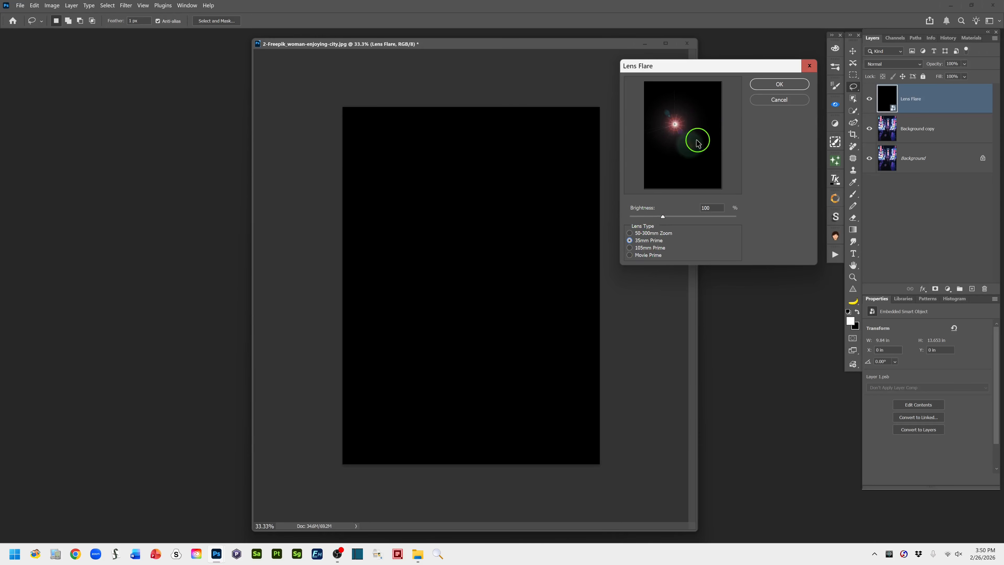
pyautogui.click(630, 248)
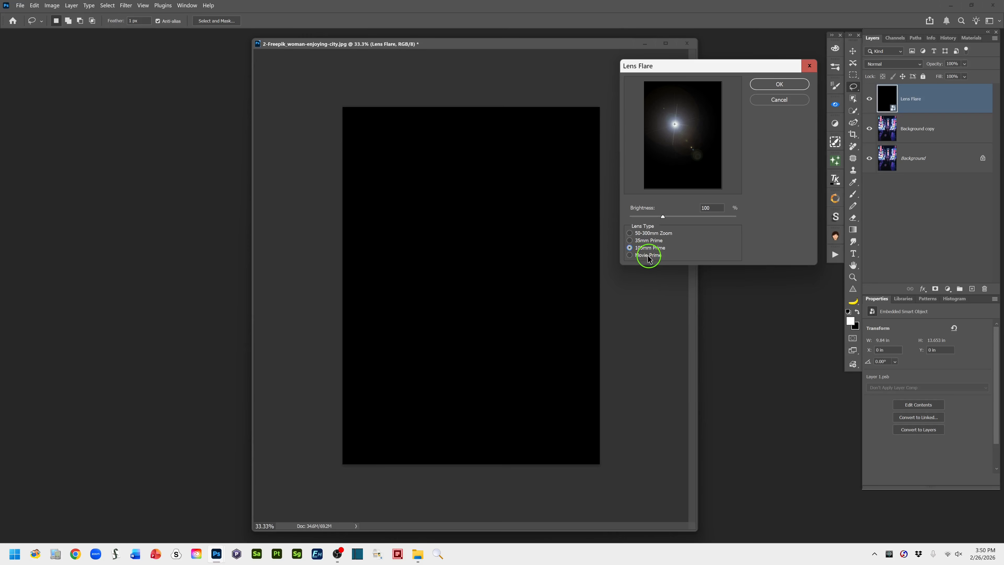
pyautogui.click(630, 256)
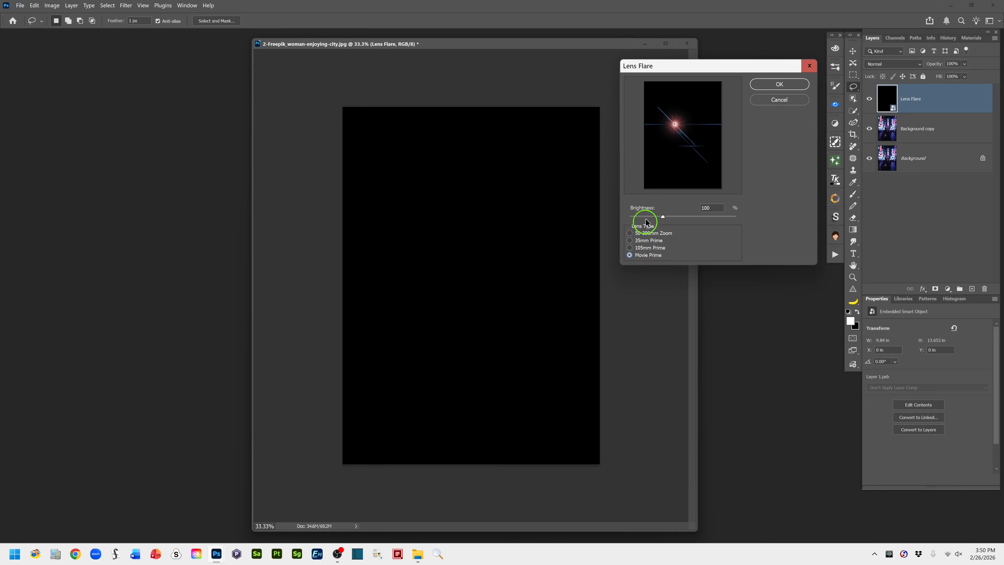
pyautogui.click(629, 233)
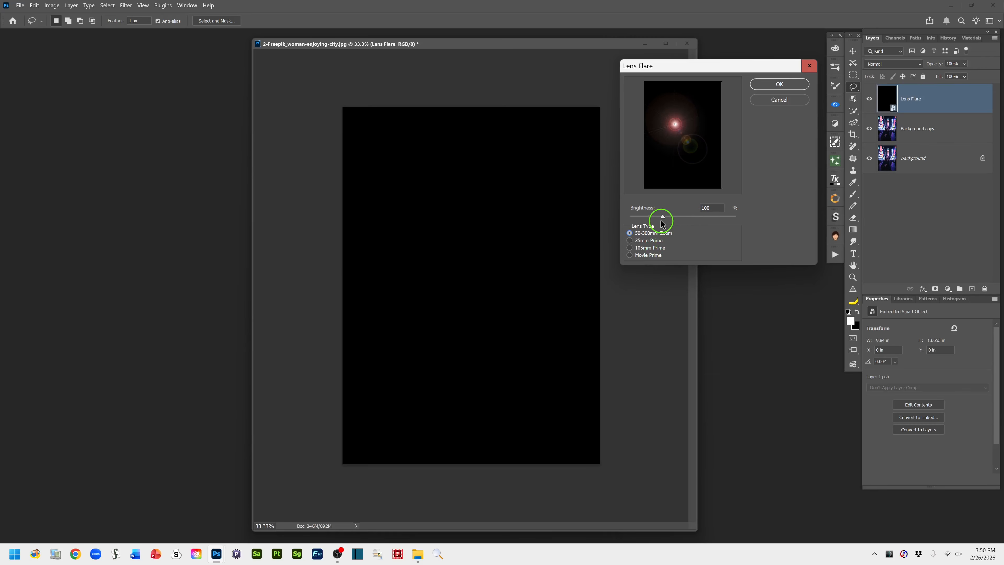
# Set the flare's brightness to 102%, place its center in the upper left of the image and apply the filter
pyautogui.moveTo(662, 218); pyautogui.dragTo(637, 216)
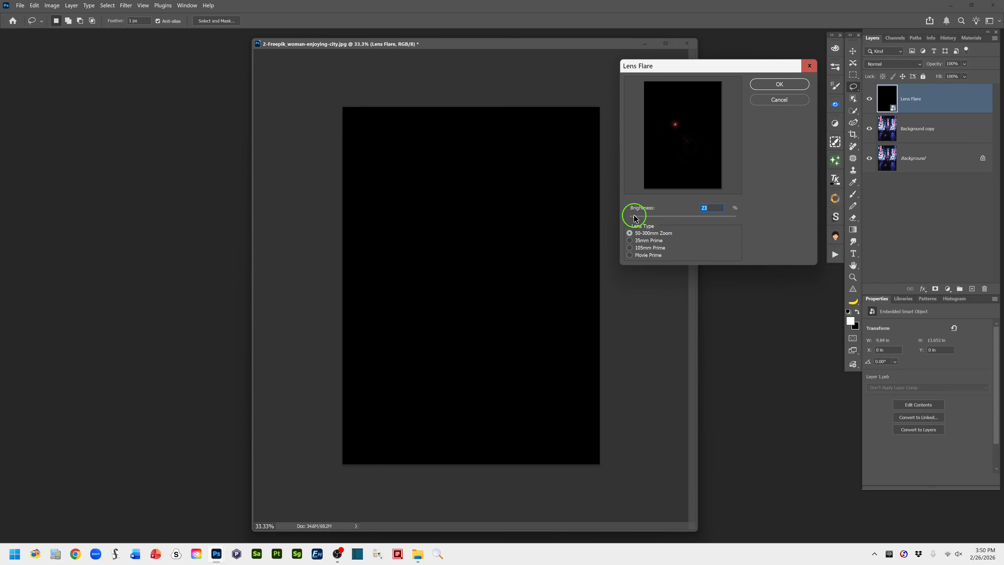
pyautogui.moveTo(634, 217); pyautogui.dragTo(666, 220)
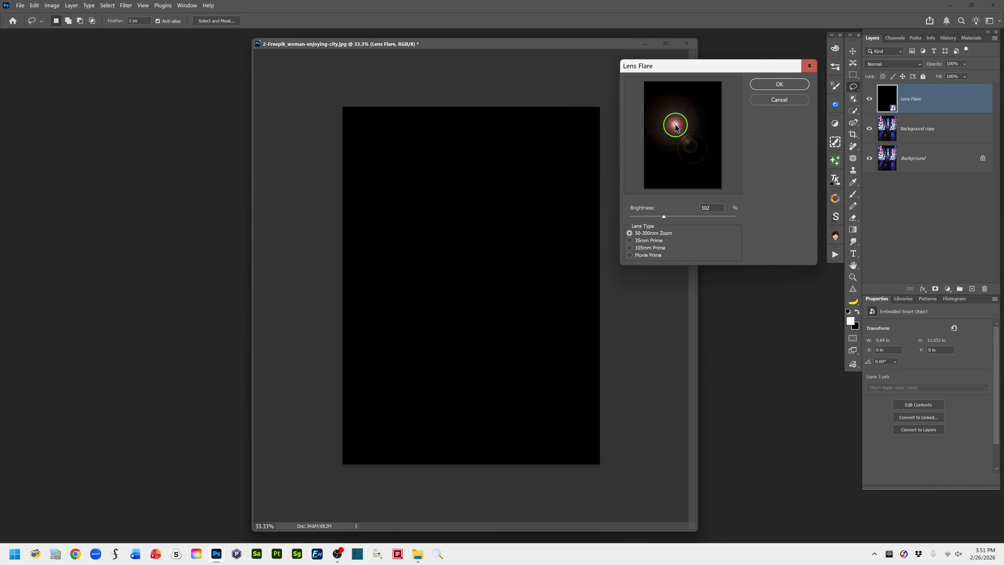
pyautogui.moveTo(673, 123); pyautogui.dragTo(708, 97)
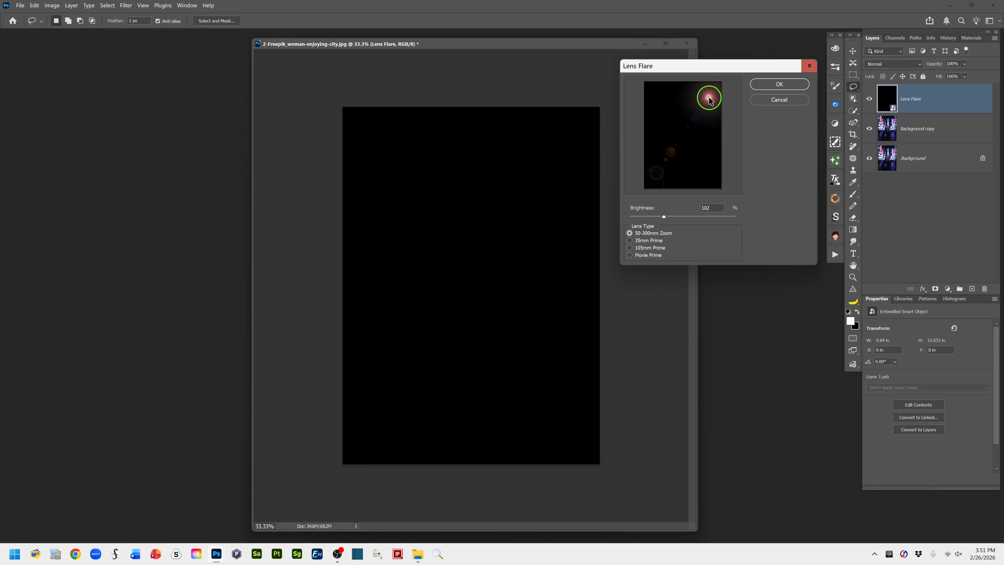
pyautogui.moveTo(709, 98); pyautogui.dragTo(667, 95)
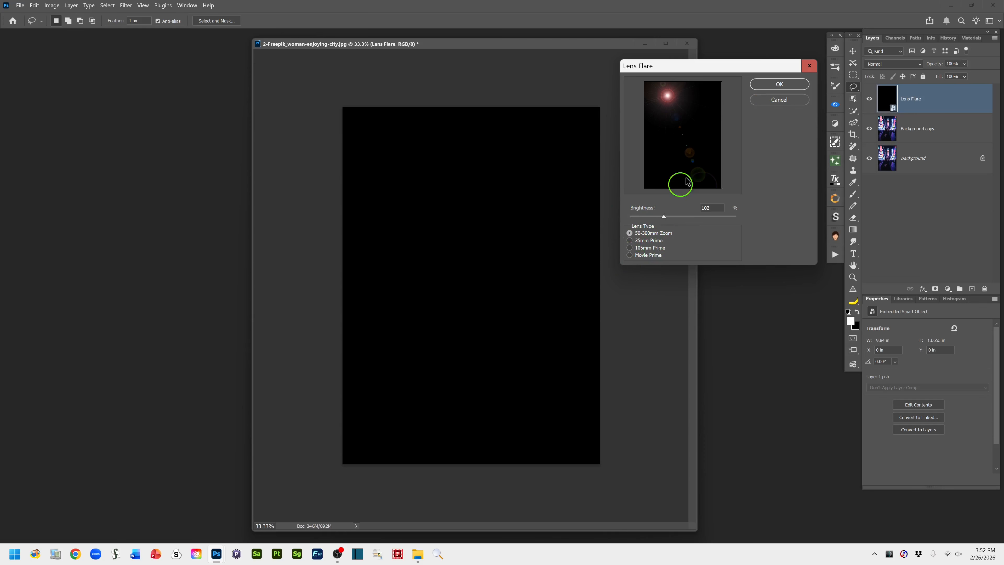
pyautogui.click(779, 85)
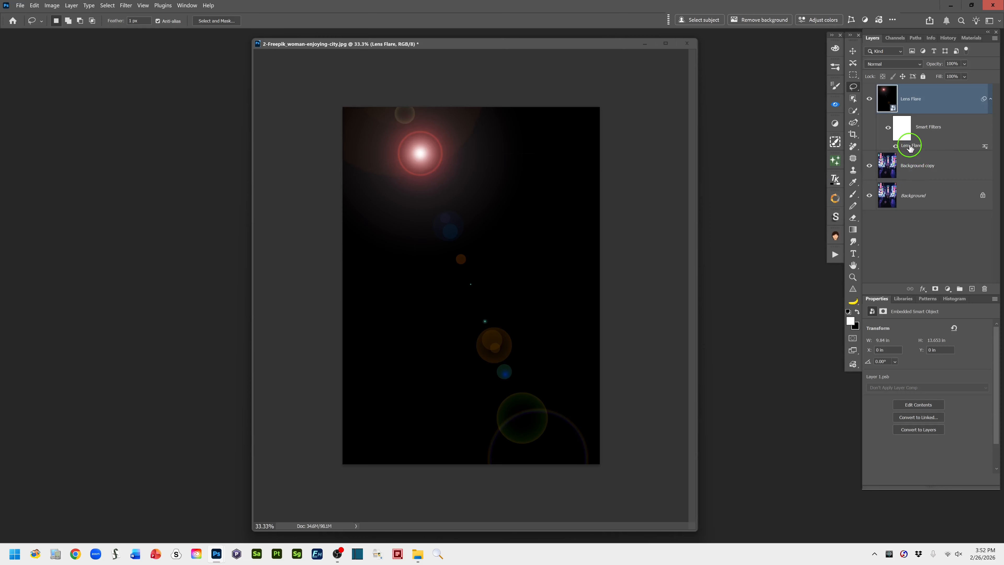
# Reopen the Lens Flare smart filter's settings to review them, then close them without changes
pyautogui.doubleClick(909, 146)
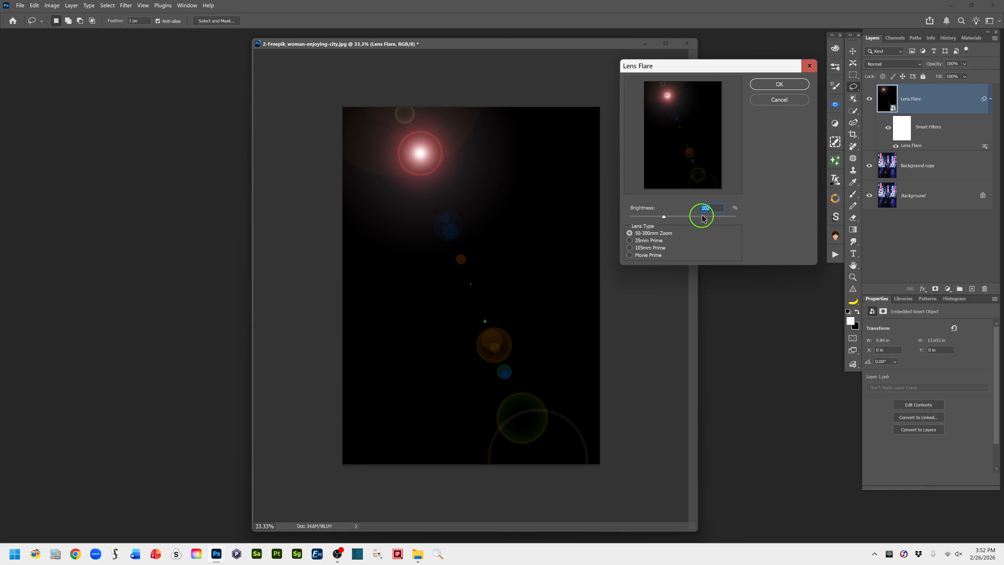
pyautogui.click(778, 100)
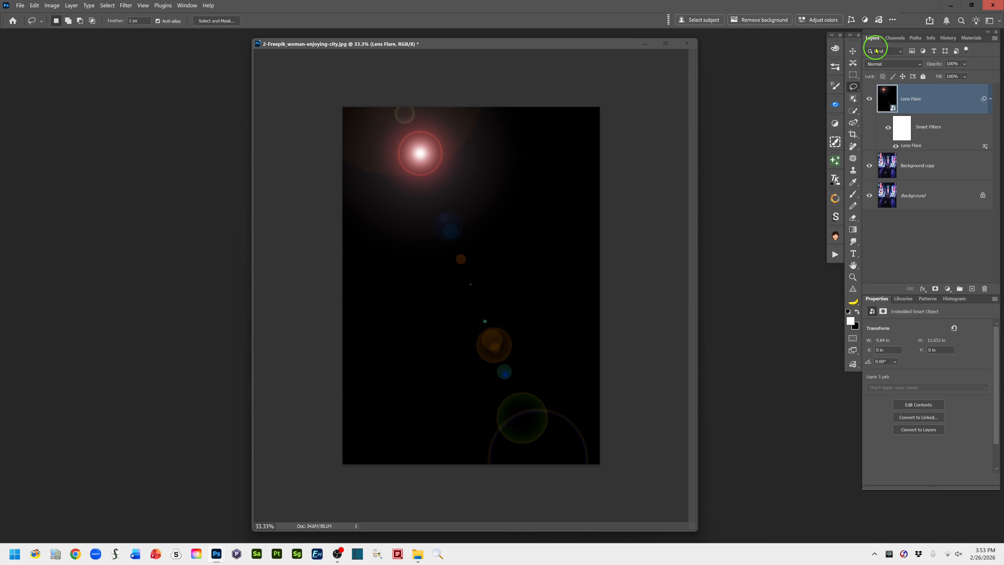
# Add a new empty layer above the Lens Flare layer and name it Remove 2ndry Flares
pyautogui.click(972, 290)
pyautogui.click(885, 101)
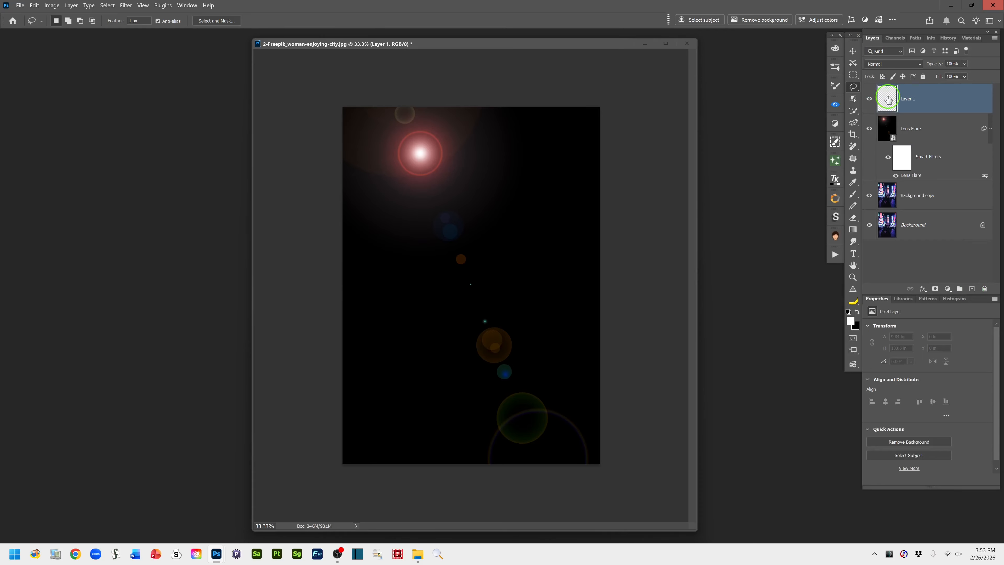
pyautogui.doubleClick(908, 98)
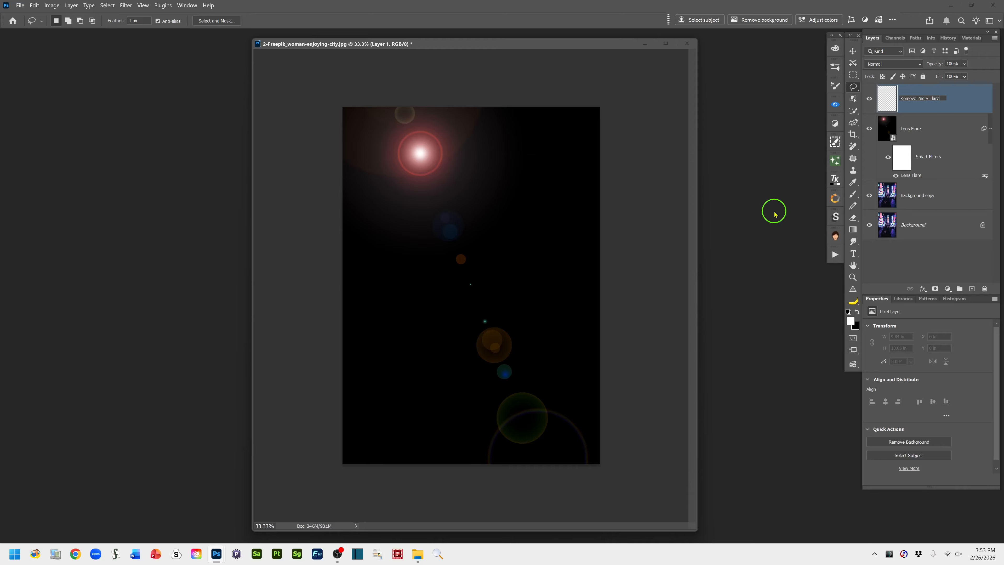
pyautogui.click(961, 101)
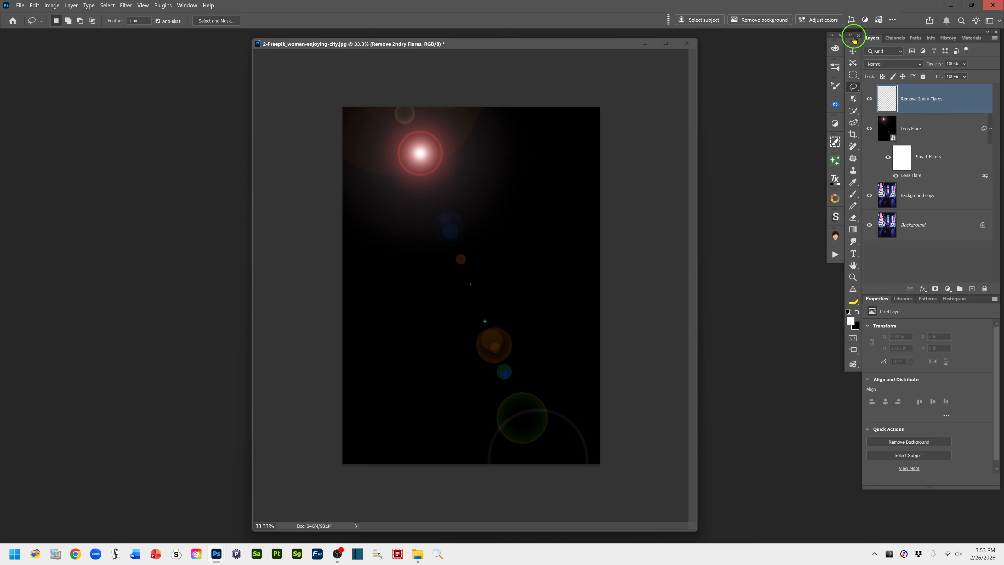
# With the Remove tool at brush size 400, paint over the trail of secondary flares from below the main light to the lower right corner
pyautogui.click(853, 147)
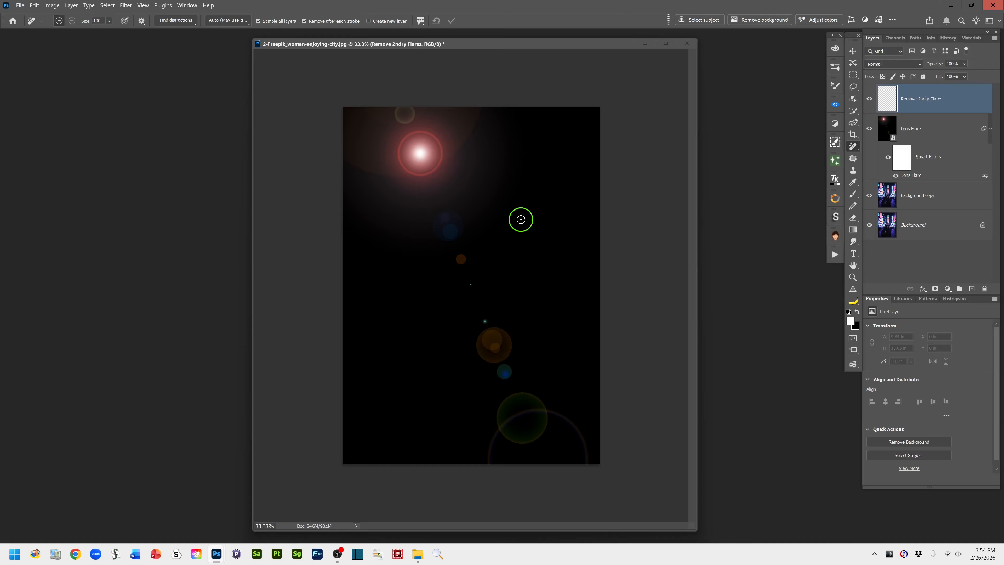
pyautogui.press(']')
pyautogui.press(']')
pyautogui.press(']')
pyautogui.press(']')
pyautogui.press(']')
pyautogui.press(']')
pyautogui.press(']')
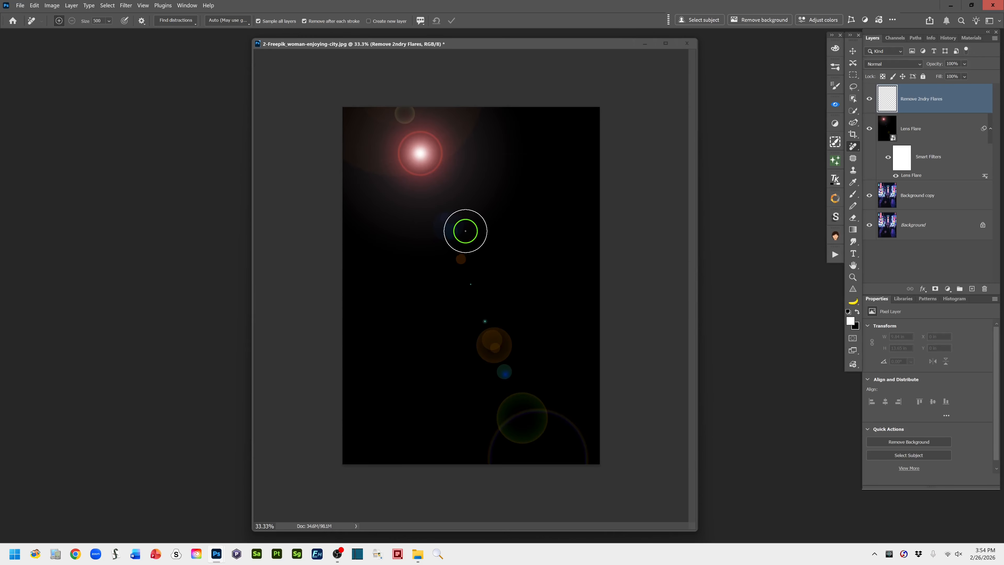
pyautogui.press('[')
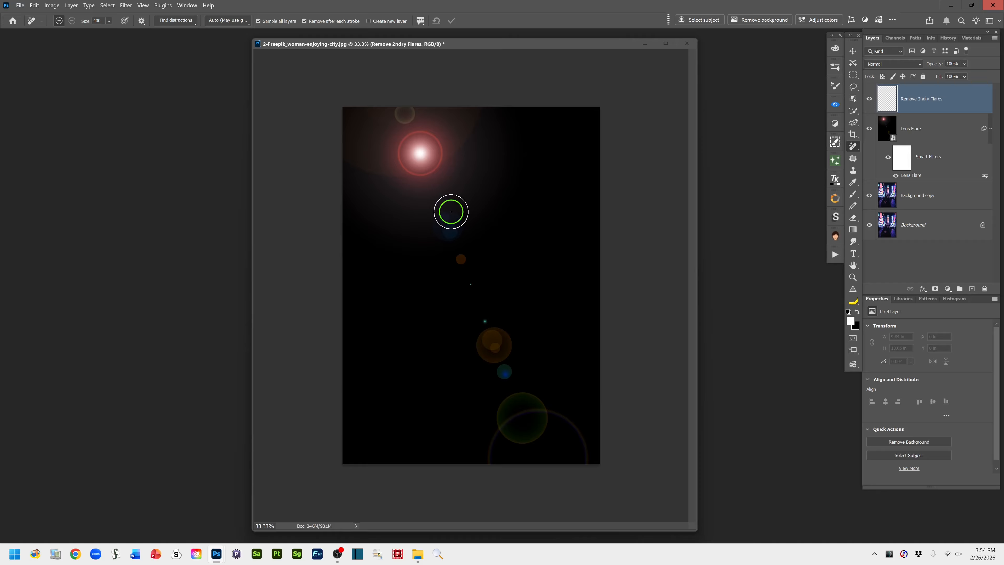
pyautogui.moveTo(450, 212)
pyautogui.mouseDown()
pyautogui.moveTo(438, 235)
pyautogui.moveTo(465, 246)
pyautogui.moveTo(471, 302)
pyautogui.moveTo(487, 309)
pyautogui.moveTo(483, 352)
pyautogui.moveTo(497, 330)
pyautogui.moveTo(493, 376)
pyautogui.moveTo(508, 374)
pyautogui.moveTo(490, 450)
pyautogui.moveTo(531, 429)
pyautogui.moveTo(529, 408)
pyautogui.moveTo(517, 404)
pyautogui.moveTo(541, 401)
pyautogui.moveTo(577, 424)
pyautogui.moveTo(587, 469)
pyautogui.mouseUp()
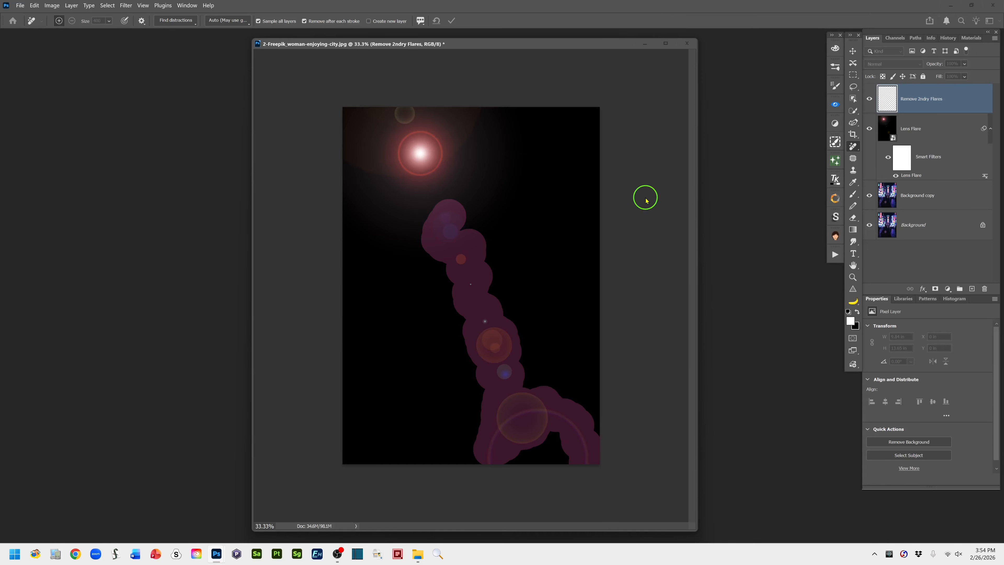
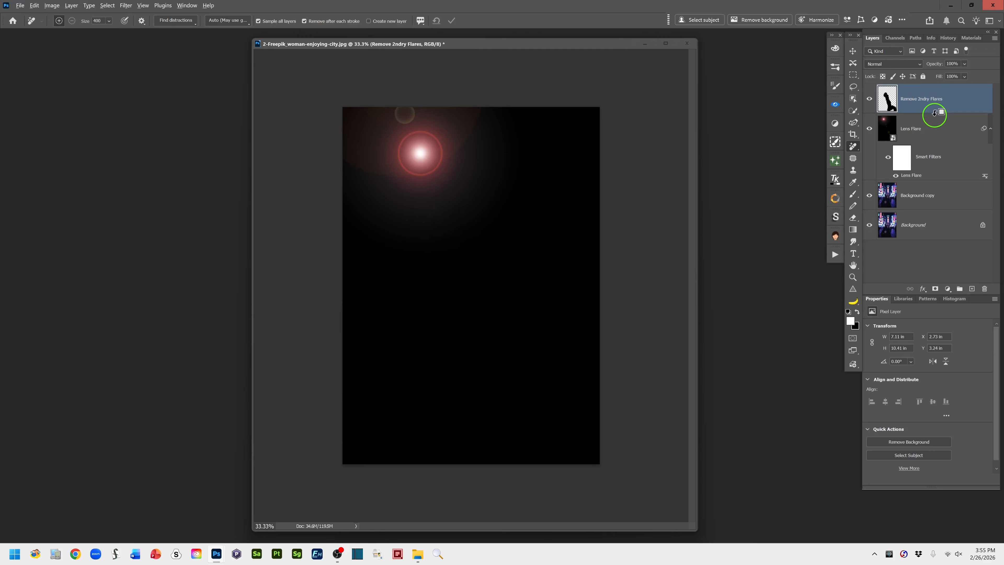
# Clip the Remove 2ndry Flares layer to the Lens Flare layer beneath it
pyautogui.keyDown('alt'); pyautogui.click(934, 113); pyautogui.keyUp('alt')
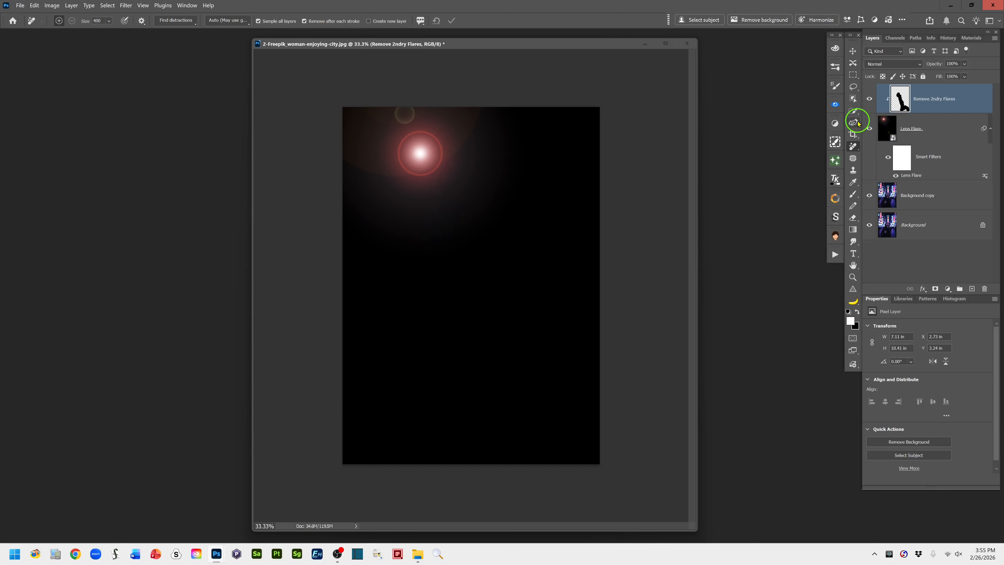
# Check the flare placement over the photo at 70% layer opacity, restore 100%, and move the Lens Flare smart filter's center slightly higher
pyautogui.click(885, 129)
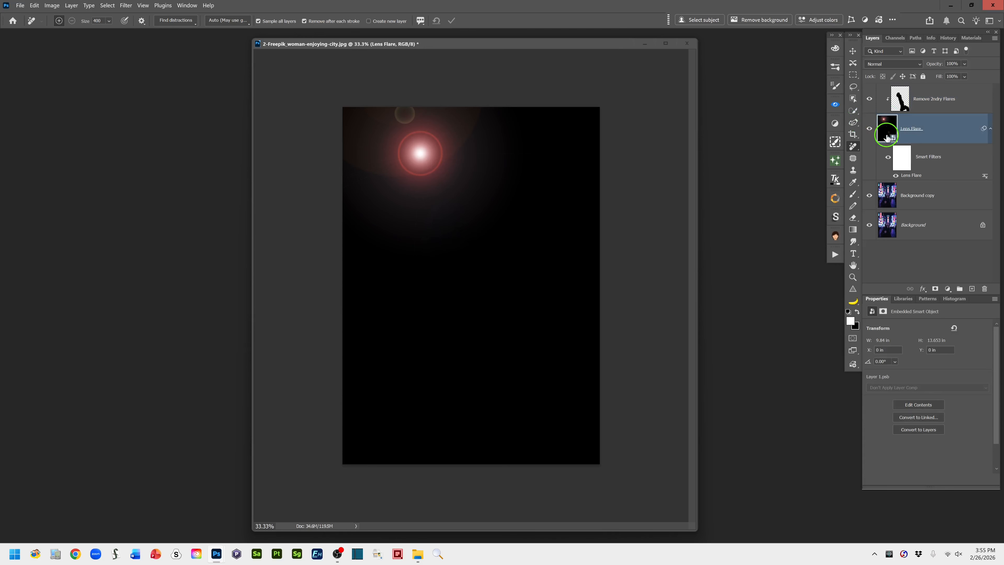
pyautogui.click(853, 88)
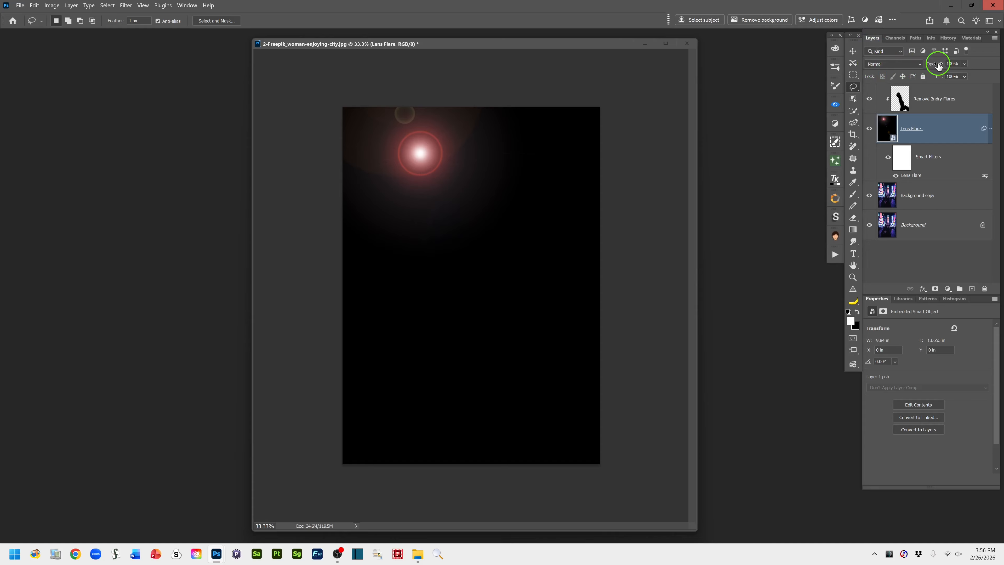
pyautogui.moveTo(939, 66)
pyautogui.mouseDown()
pyautogui.moveTo(896, 70)
pyautogui.moveTo(927, 65)
pyautogui.mouseUp()
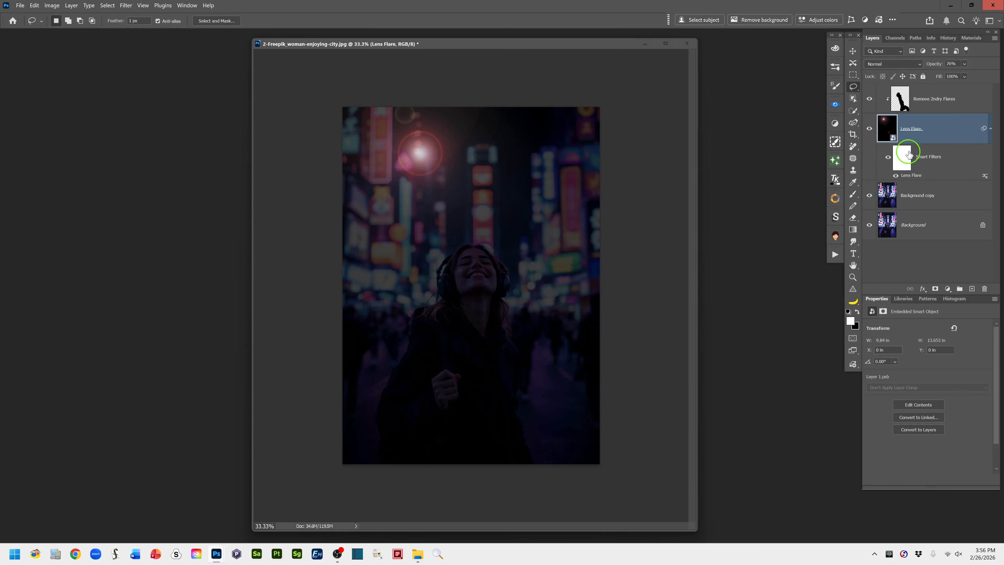
pyautogui.moveTo(933, 68); pyautogui.dragTo(961, 67)
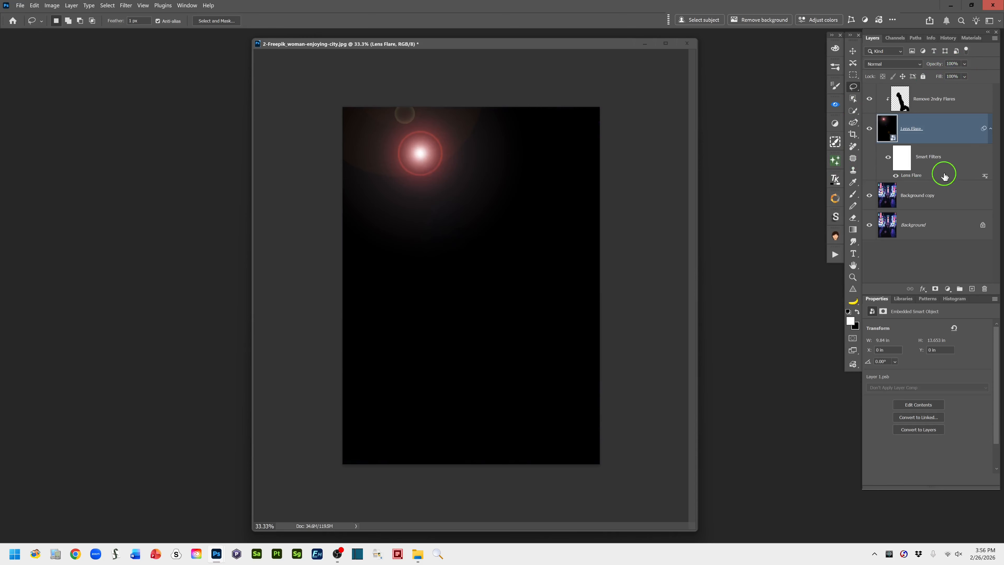
pyautogui.doubleClick(914, 177)
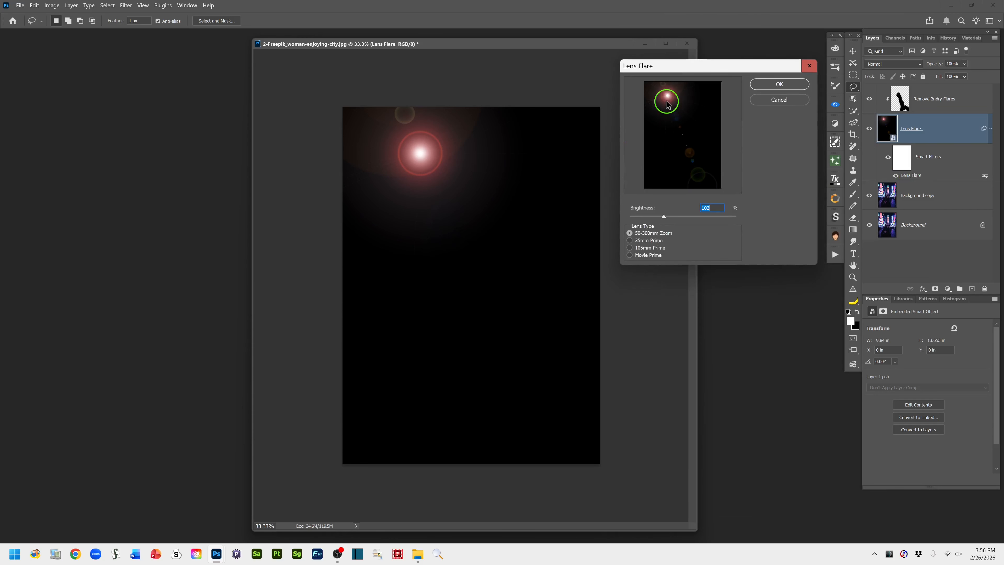
pyautogui.moveTo(666, 96); pyautogui.dragTo(667, 92)
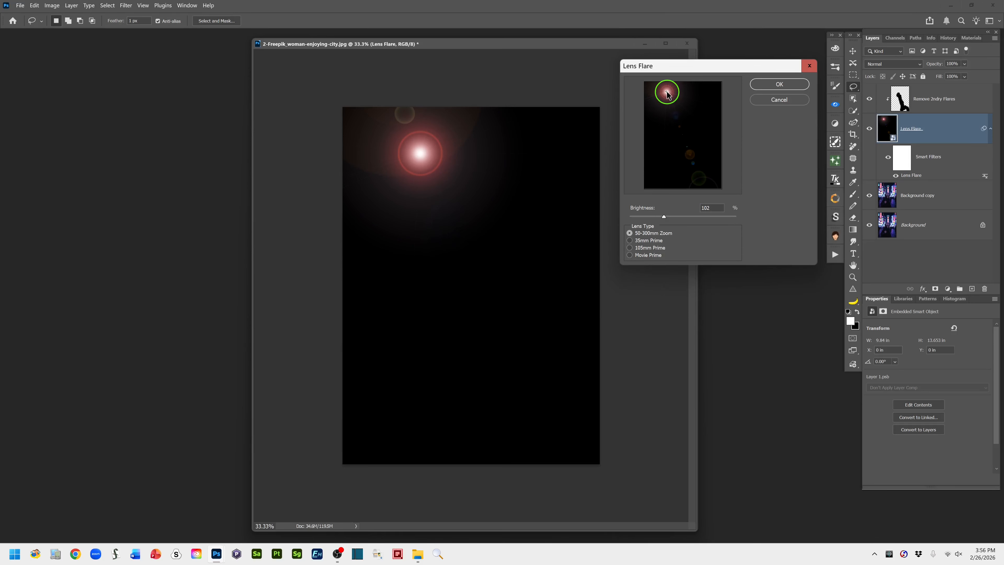
pyautogui.click(776, 85)
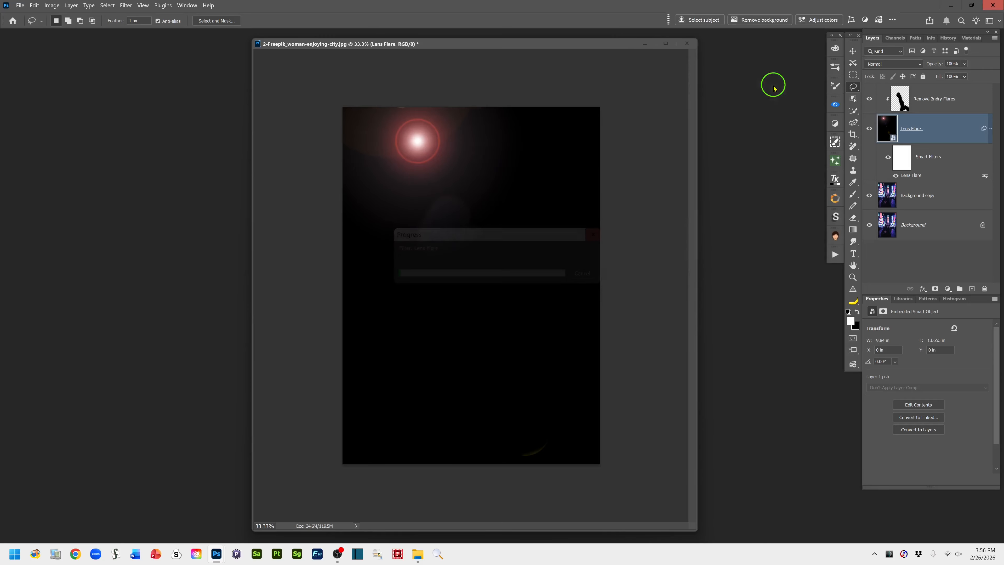
# Set the Lens Flare layer's blend mode to Linear Dodge (Add)
pyautogui.click(885, 136)
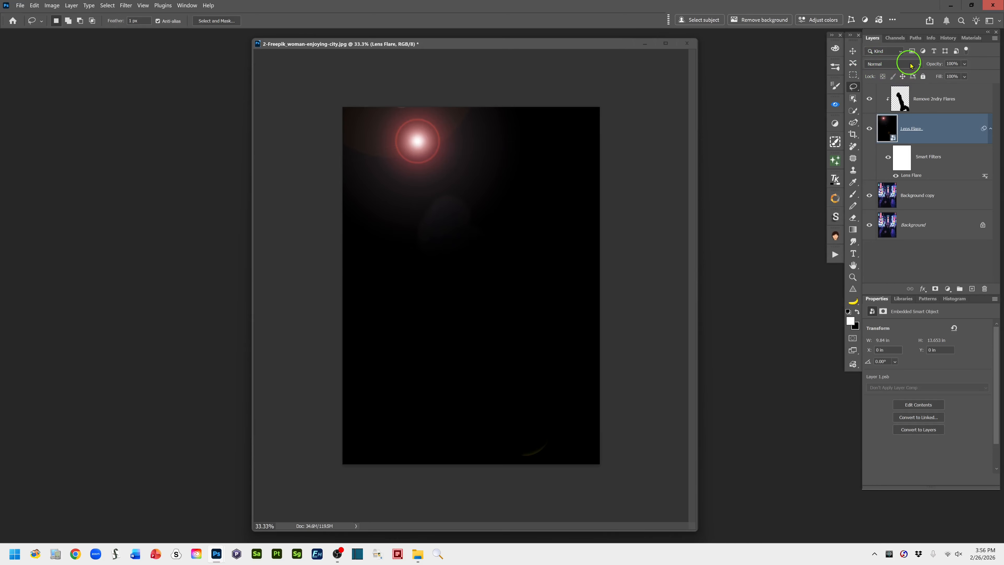
pyautogui.click(918, 65)
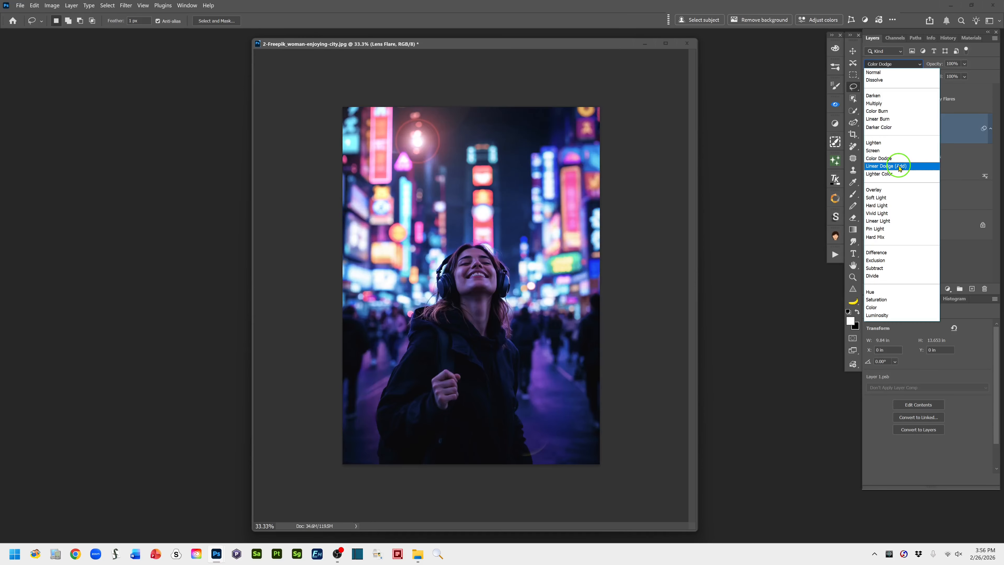
pyautogui.click(890, 167)
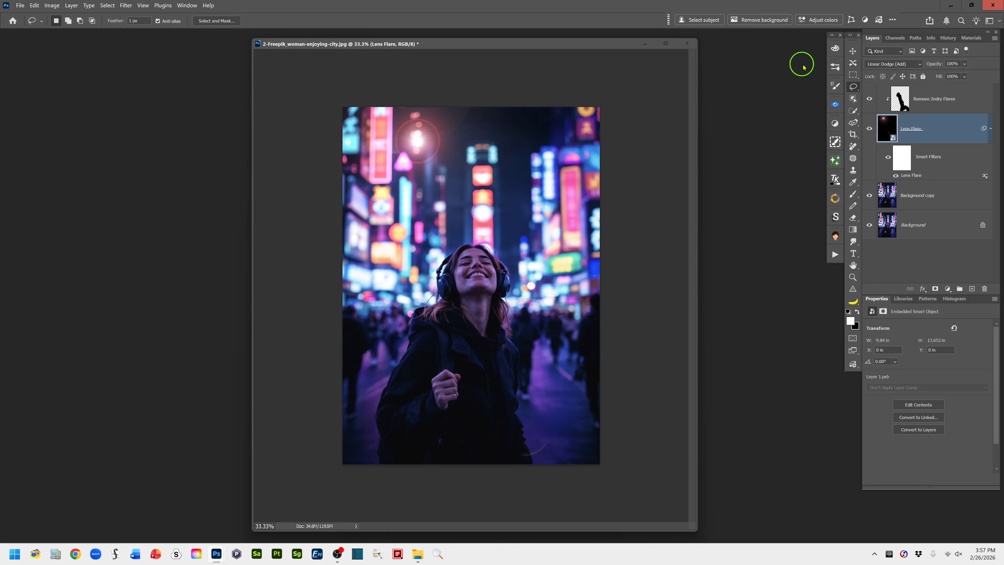
# Compare the Lighten and Screen blend modes on the Lens Flare layer and return it to Linear Dodge (Add)
pyautogui.click(919, 66)
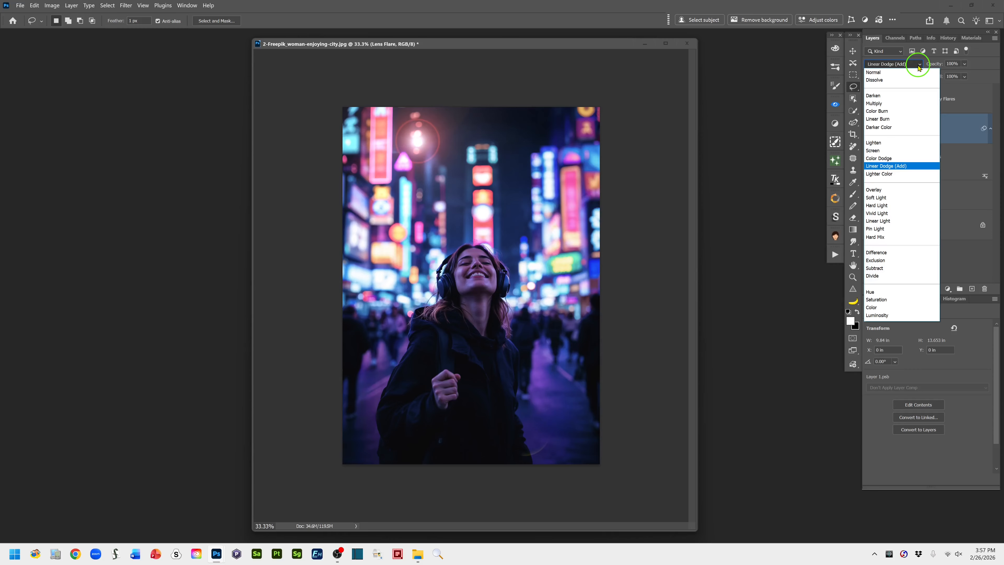
pyautogui.click(874, 143)
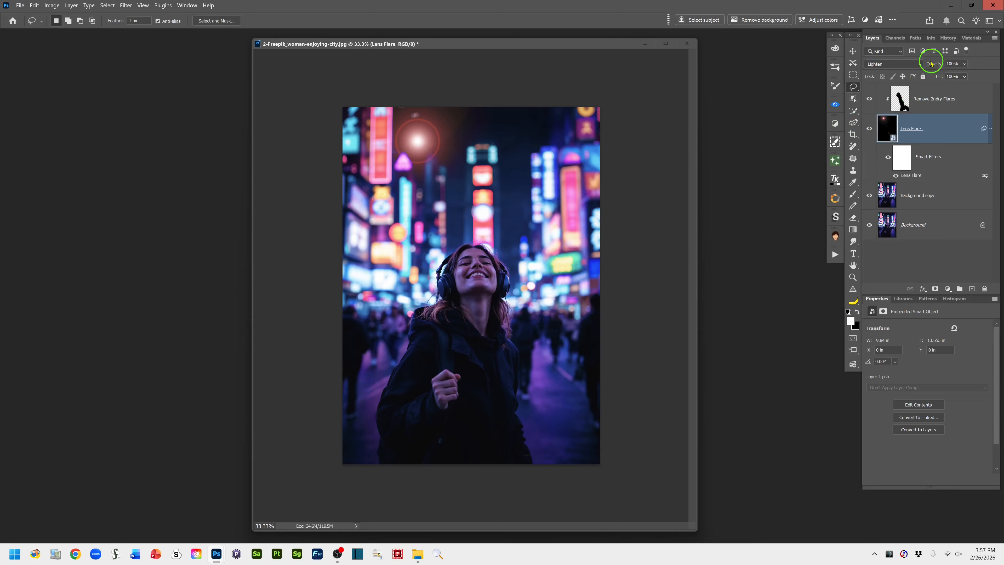
pyautogui.click(918, 66)
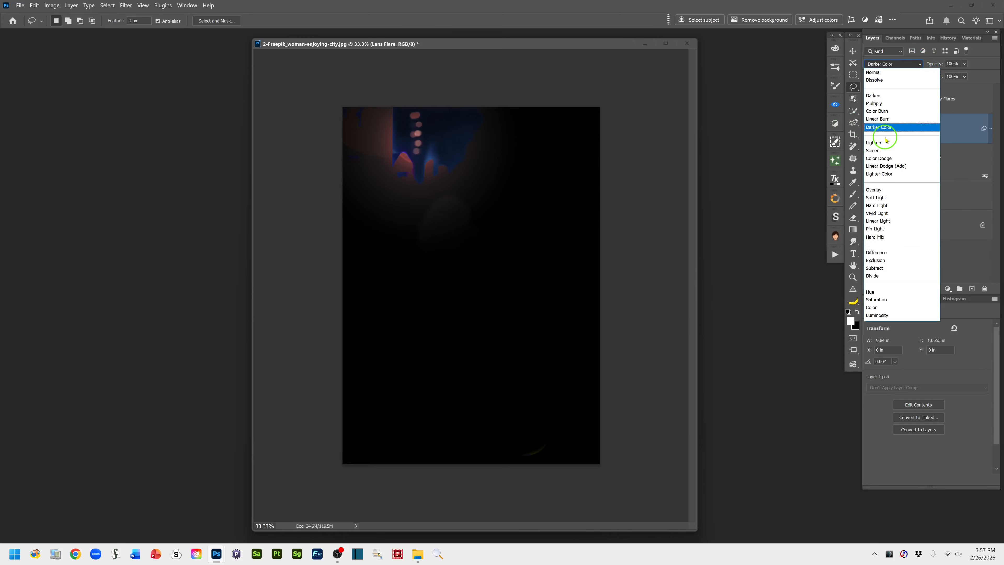
pyautogui.click(875, 151)
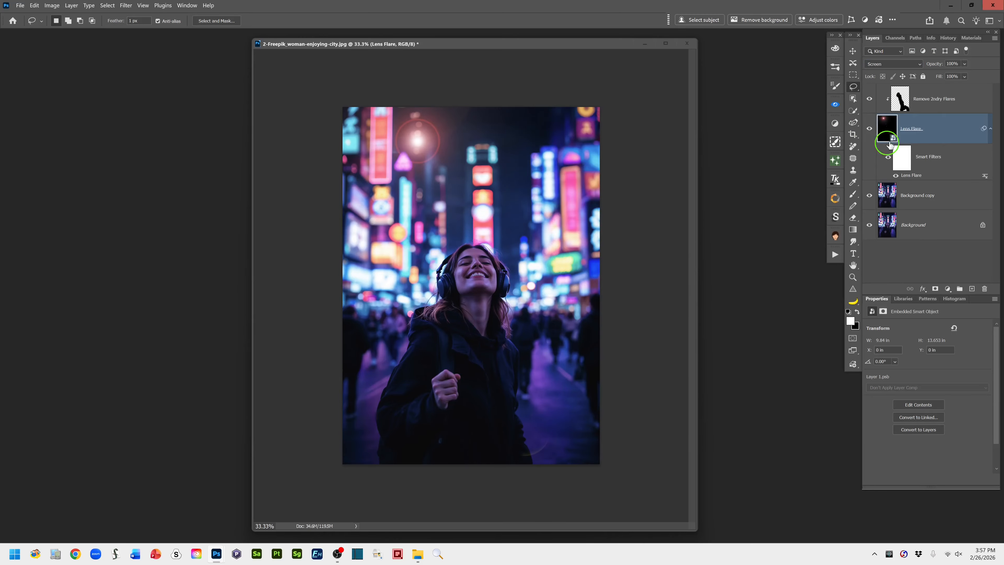
pyautogui.click(918, 66)
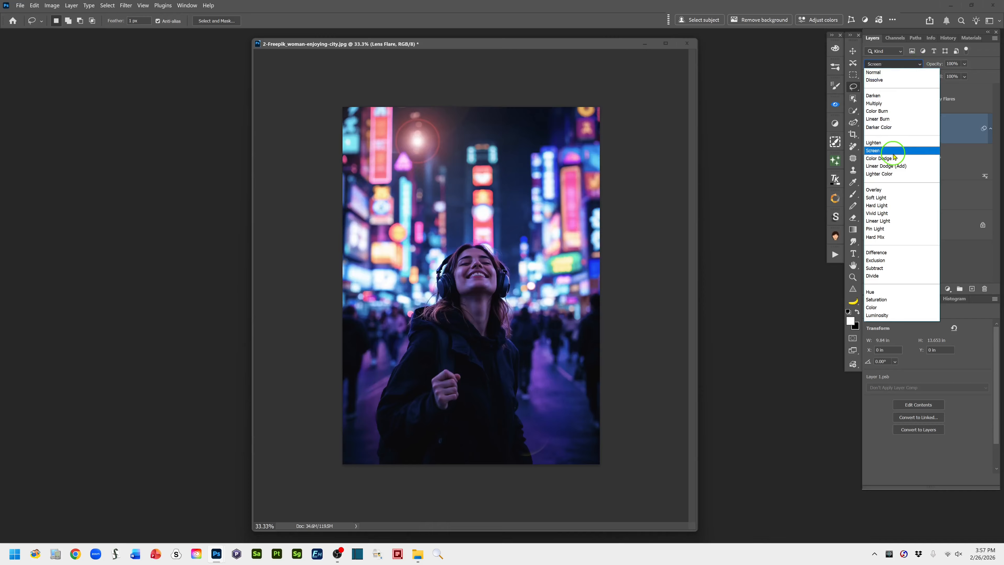
pyautogui.click(886, 166)
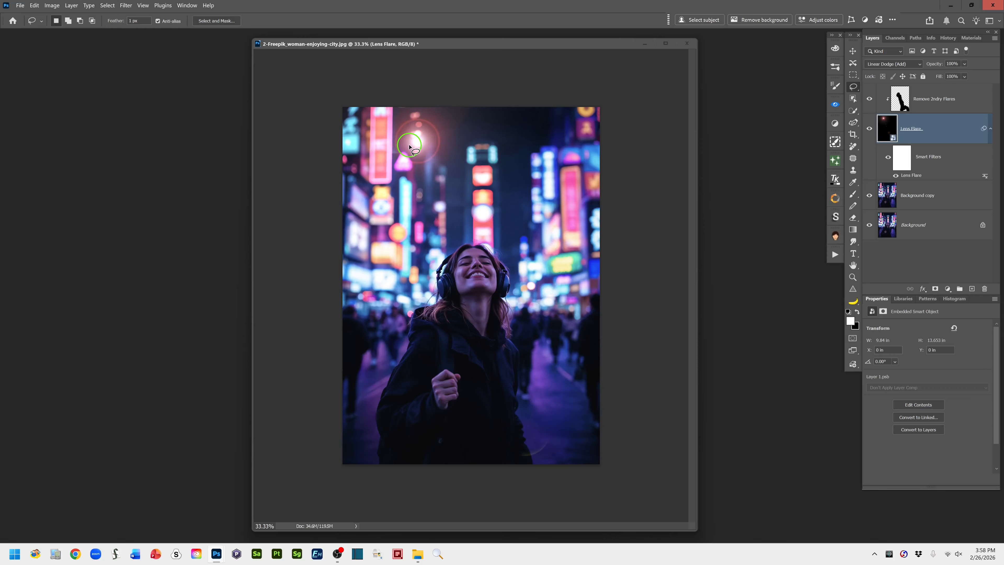
# Group the Remove 2ndry Flares and Lens Flare layers, name the group Lens Flare 1, and leave it collapsed
pyautogui.click(973, 104)
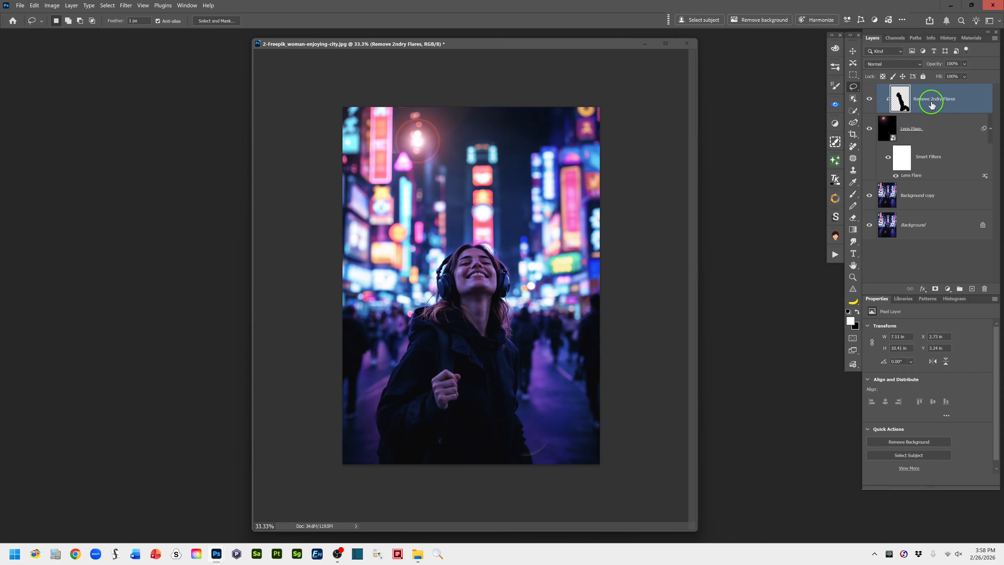
pyautogui.keyDown('shift'); pyautogui.click(942, 130); pyautogui.keyUp('shift')
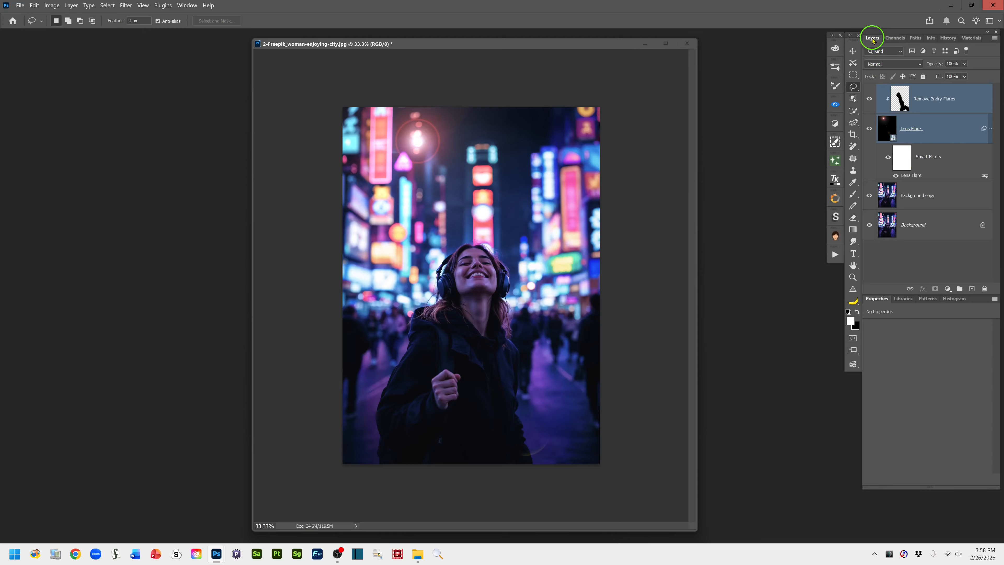
pyautogui.click(960, 292)
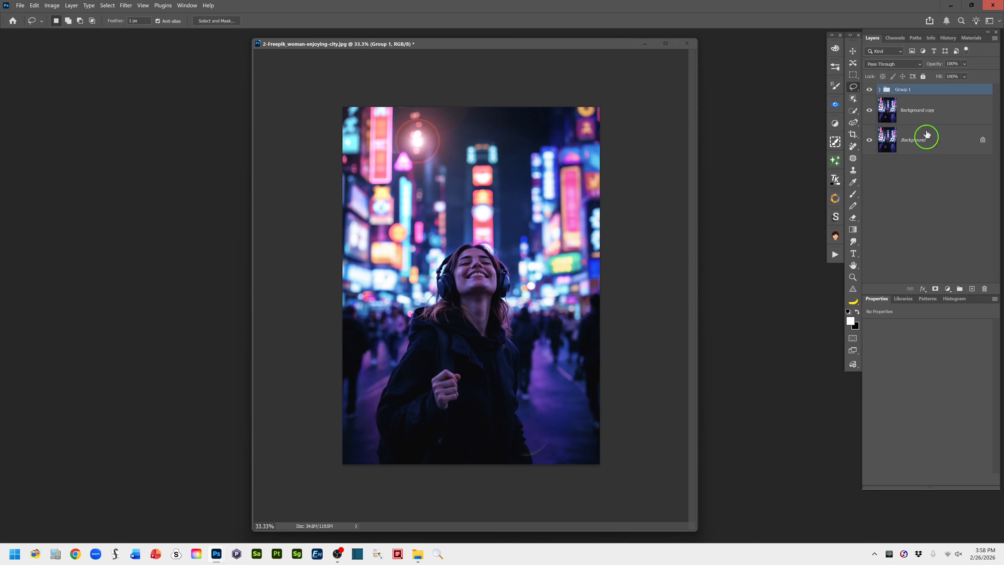
pyautogui.doubleClick(904, 91)
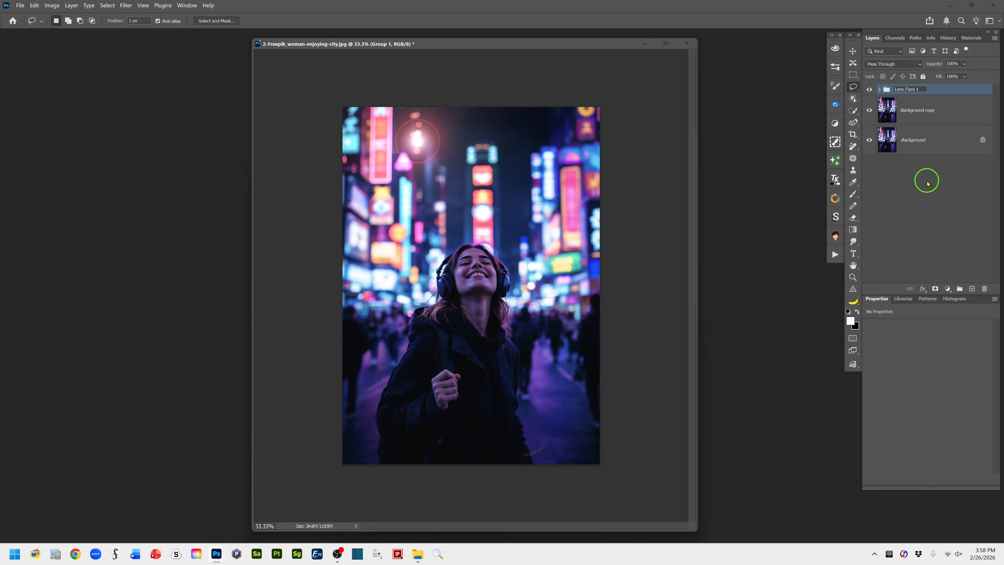
pyautogui.click(943, 87)
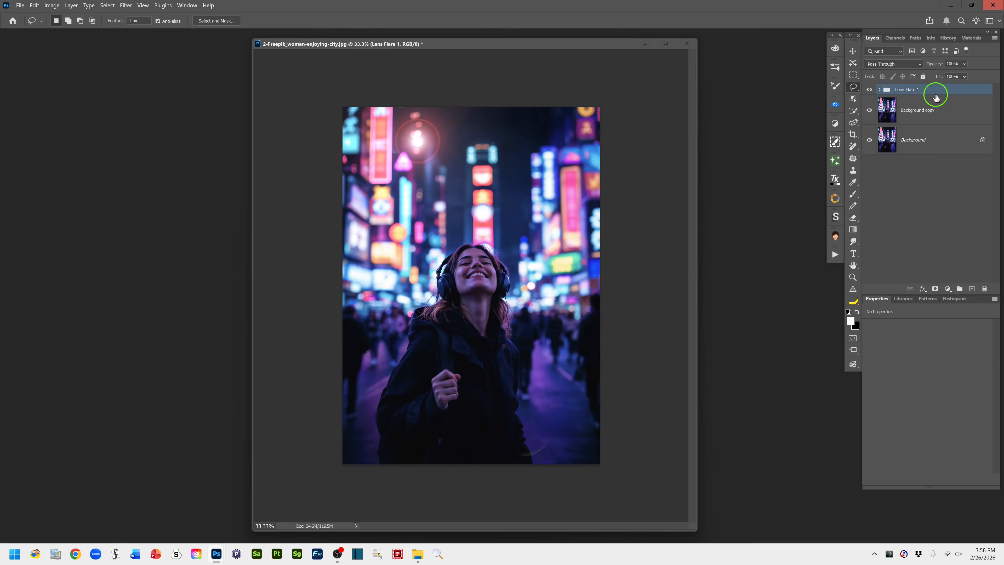
pyautogui.click(880, 90)
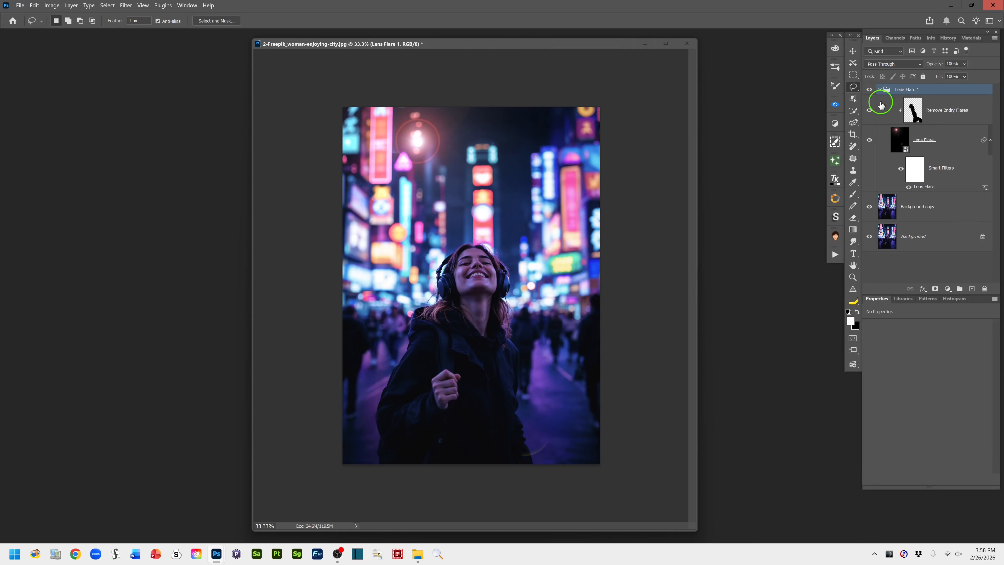
pyautogui.click(880, 91)
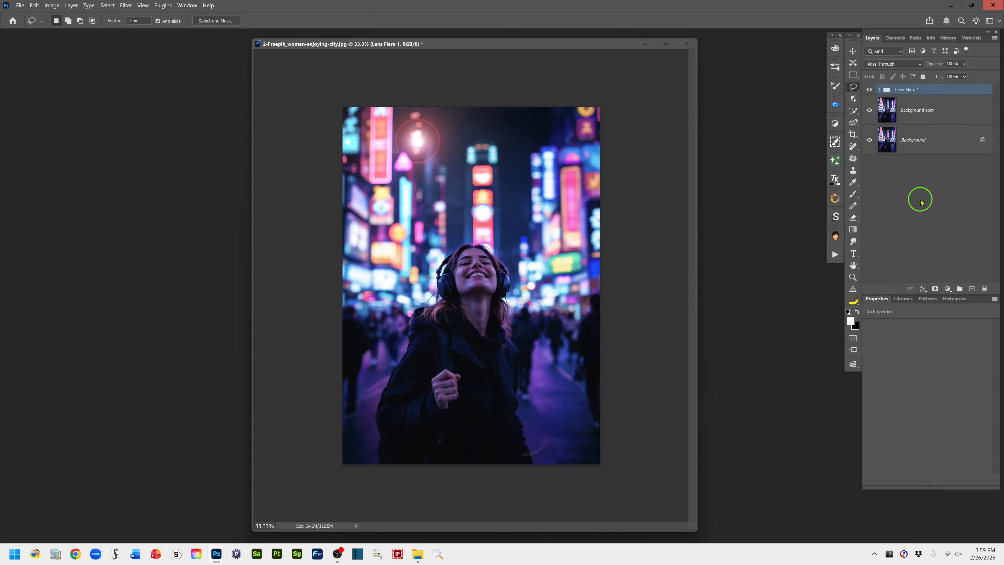
# Duplicate the Lens Flare 1 group and rename the copy Lens Flare 2
pyautogui.hotkey('ctrl', 'j')
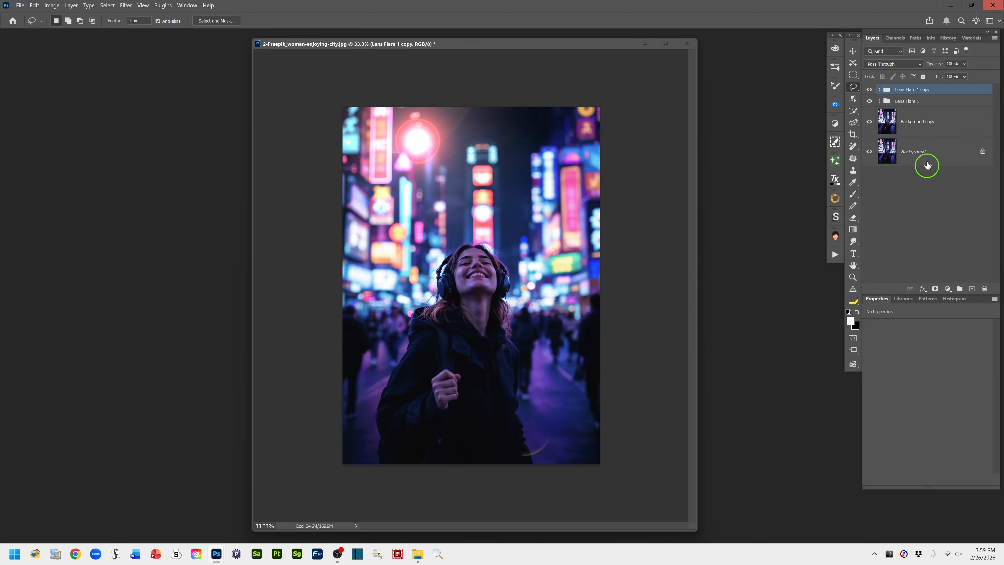
pyautogui.doubleClick(912, 92)
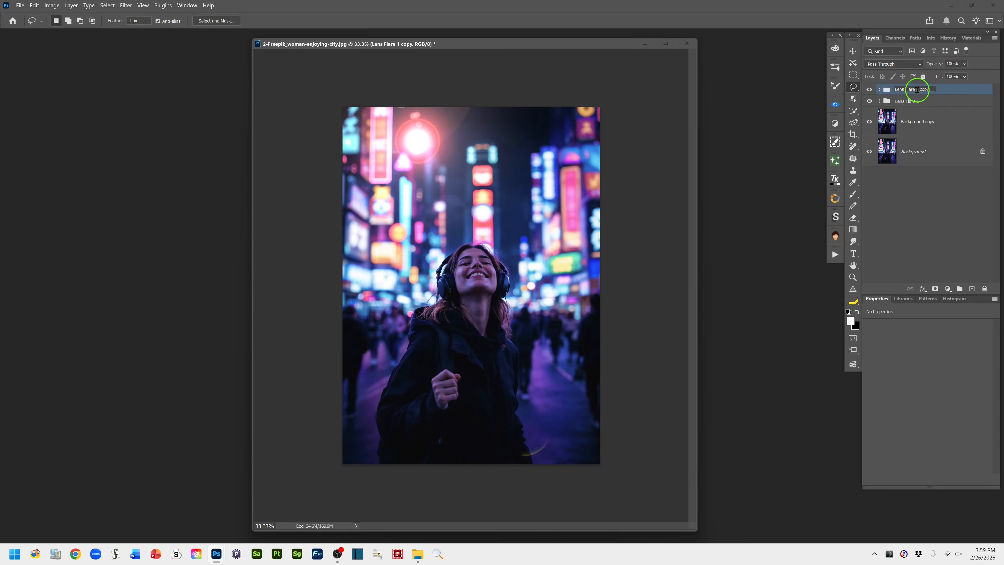
pyautogui.moveTo(914, 90); pyautogui.dragTo(933, 90)
pyautogui.click(948, 89)
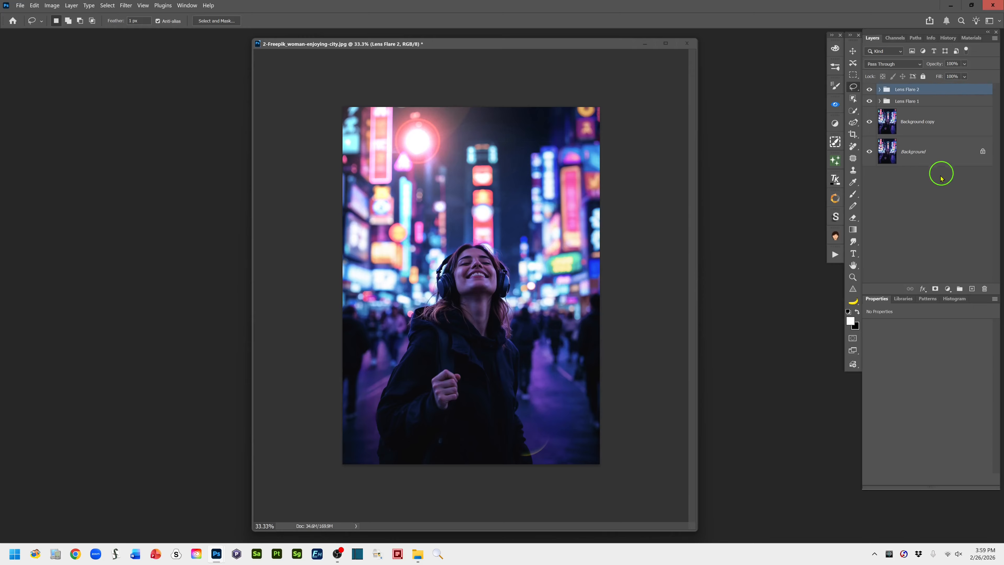
# Apply a Gaussian Blur with a radius of 100.4 pixels to the Lens Flare layer in the Lens Flare 2 group
pyautogui.click(880, 90)
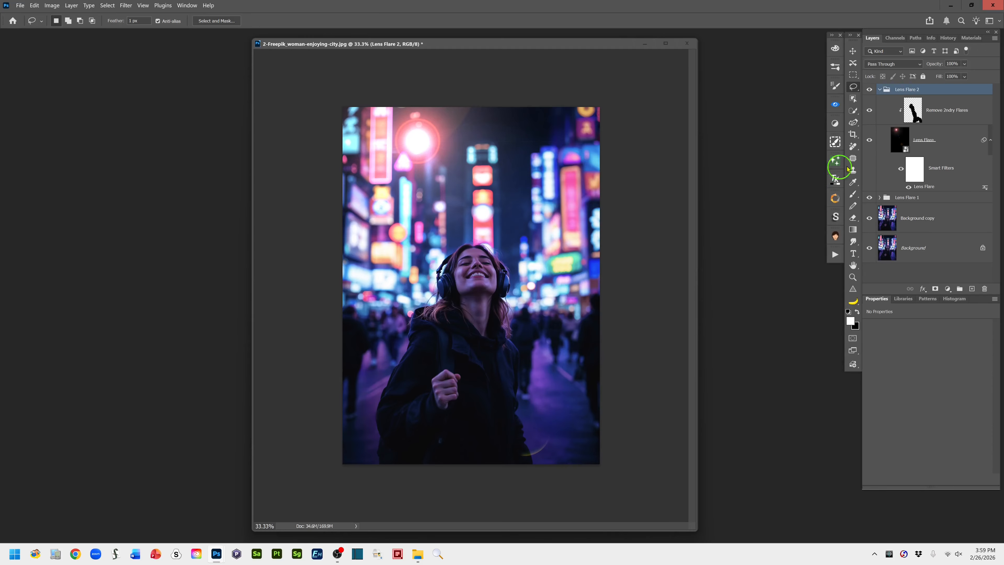
pyautogui.click(902, 147)
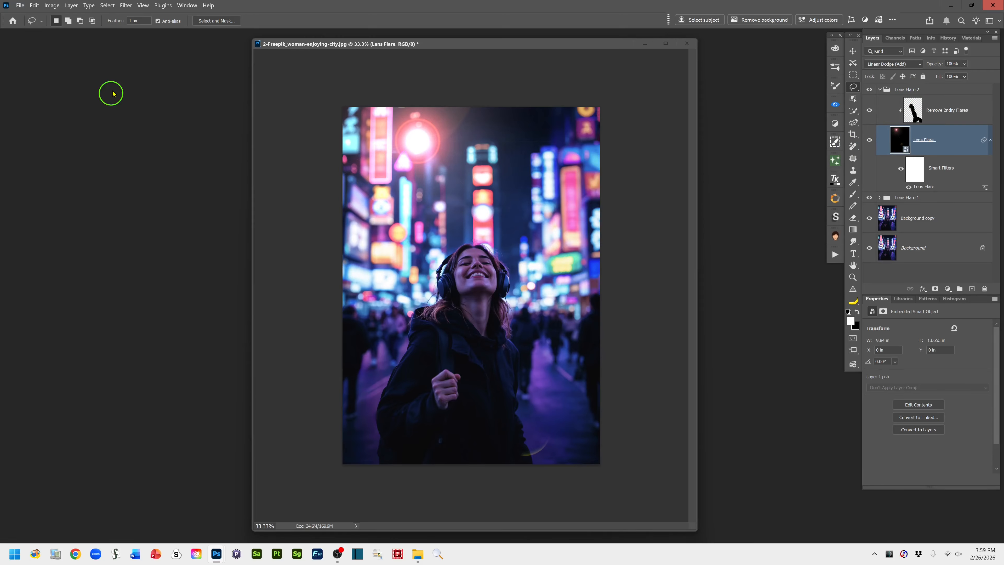
pyautogui.click(126, 5)
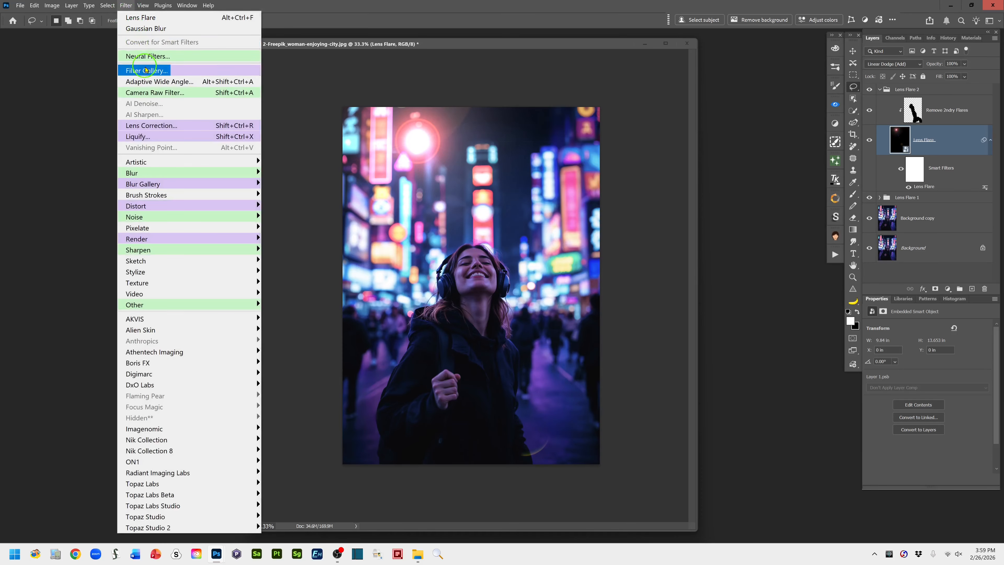
pyautogui.moveTo(174, 177)
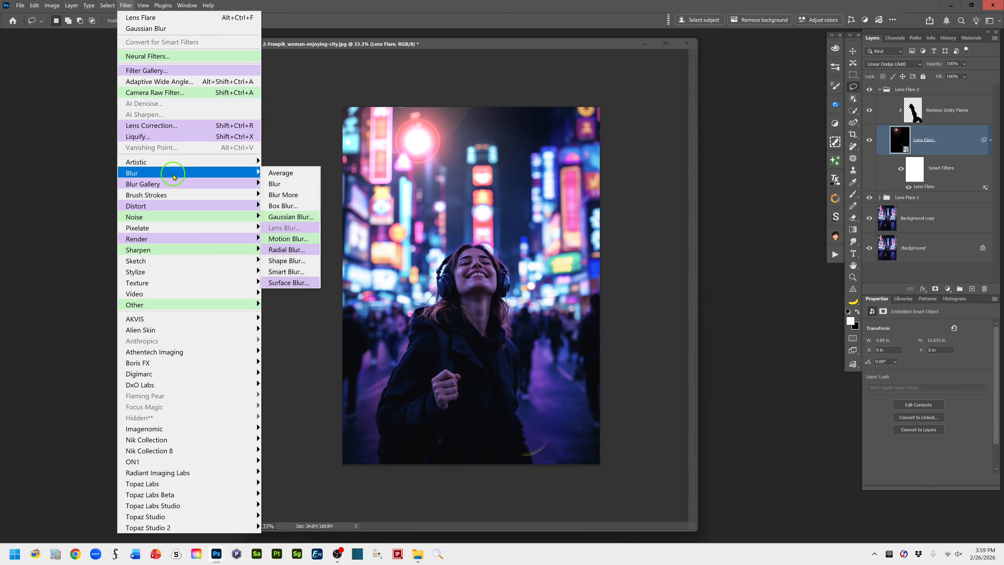
pyautogui.click(304, 221)
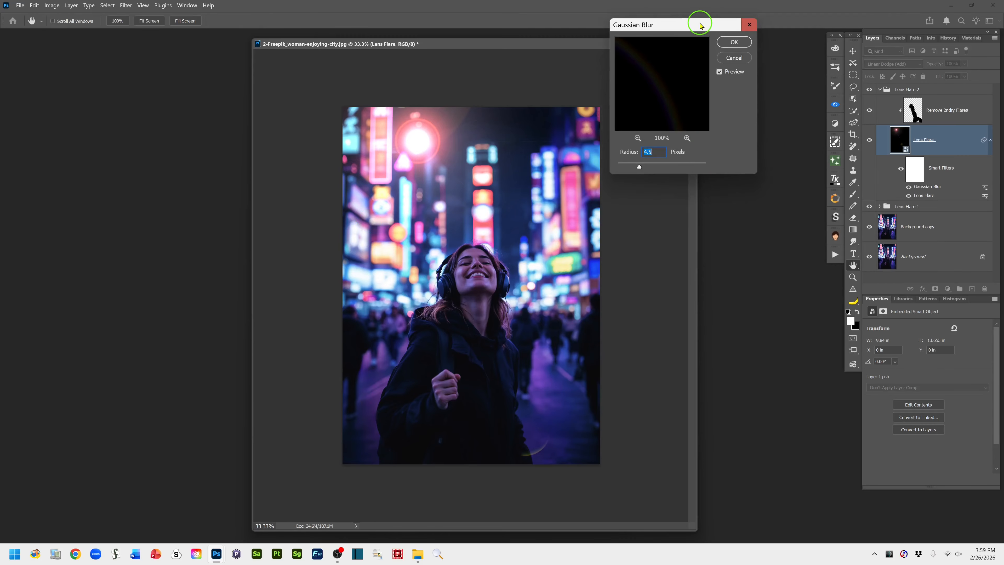
pyautogui.moveTo(697, 31); pyautogui.dragTo(722, 68)
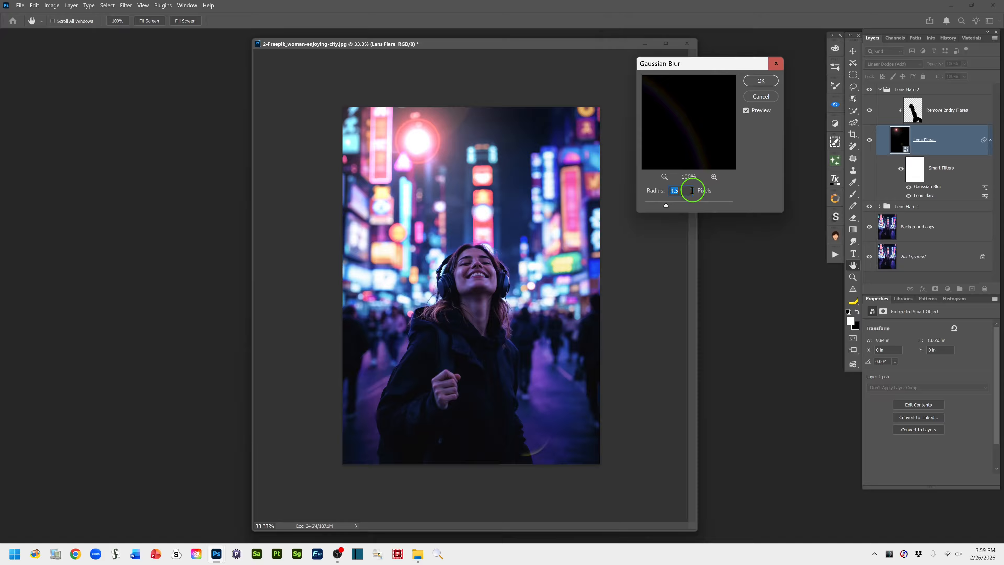
pyautogui.moveTo(666, 206); pyautogui.dragTo(689, 206)
pyautogui.moveTo(702, 205); pyautogui.dragTo(687, 205)
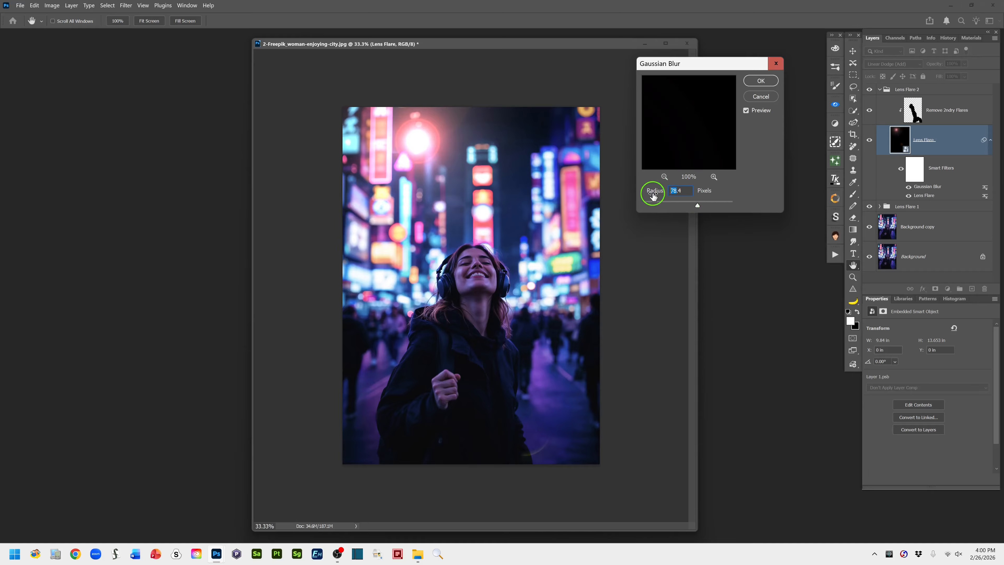
pyautogui.moveTo(657, 200); pyautogui.dragTo(663, 201)
pyautogui.write('00')
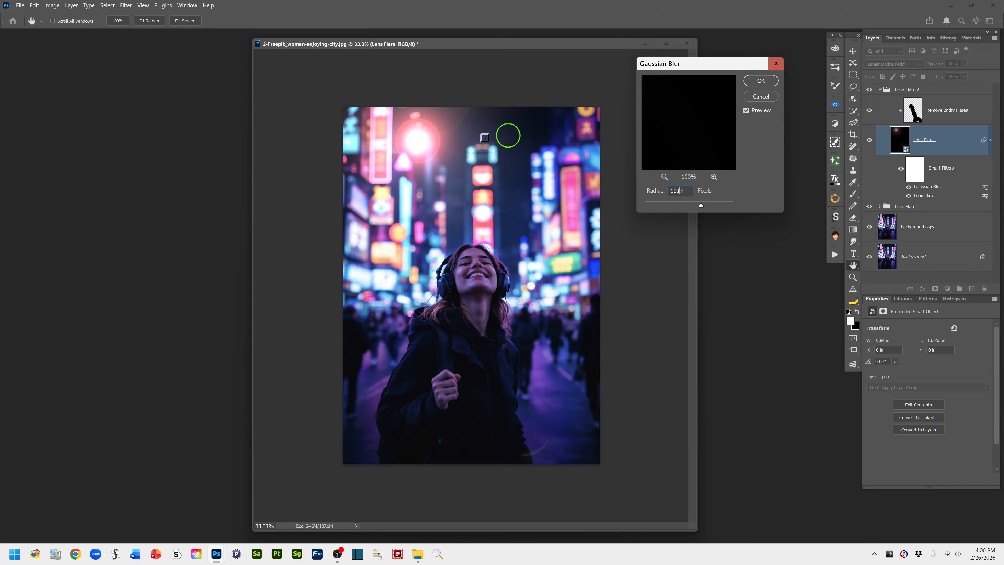
pyautogui.click(760, 81)
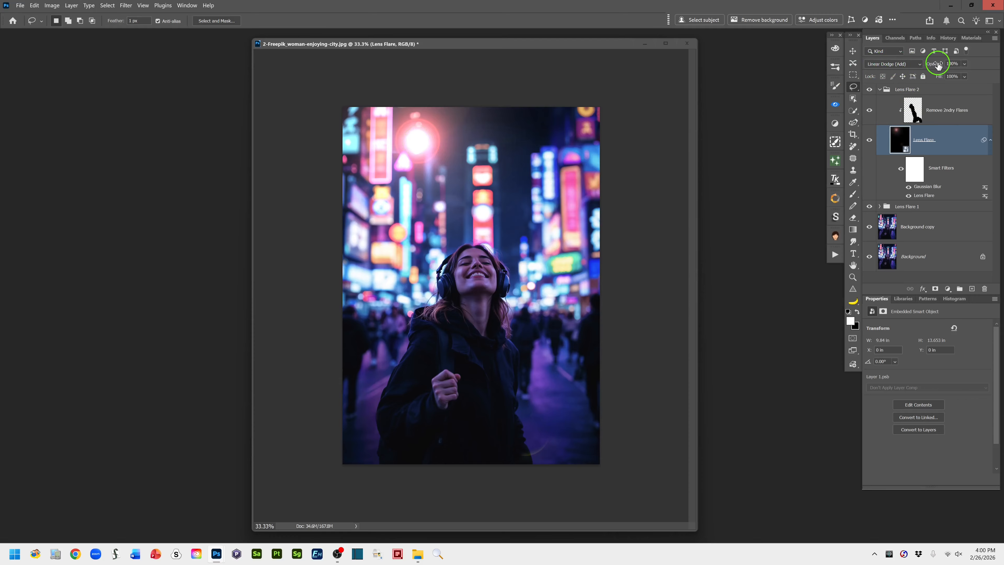
# Lower the opacity of the blurred Lens Flare layer and collapse the Lens Flare 2 group
pyautogui.moveTo(940, 67); pyautogui.dragTo(911, 67)
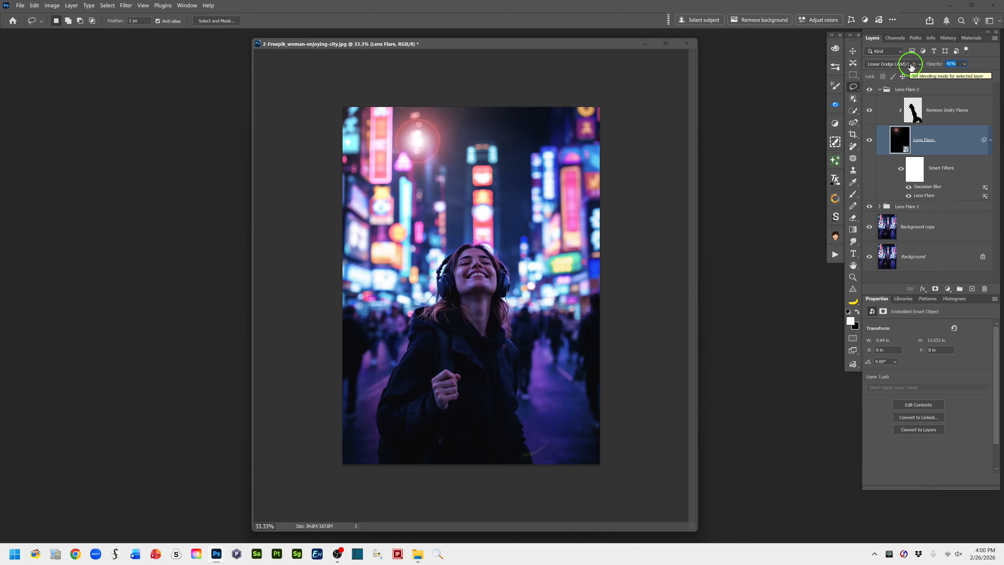
pyautogui.moveTo(911, 67); pyautogui.dragTo(910, 68)
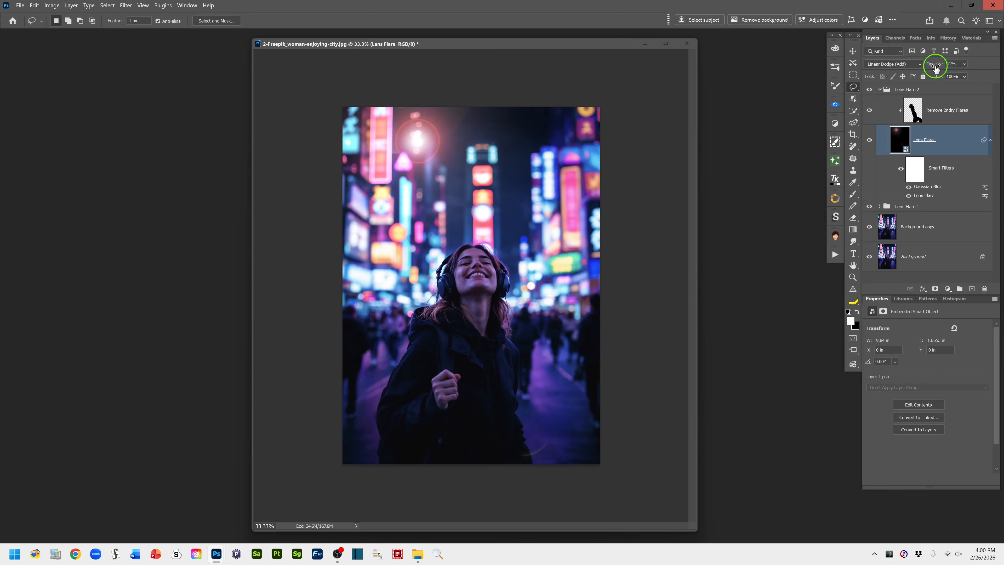
pyautogui.moveTo(935, 67)
pyautogui.mouseDown()
pyautogui.moveTo(920, 67)
pyautogui.moveTo(932, 67)
pyautogui.mouseUp()
pyautogui.click(880, 90)
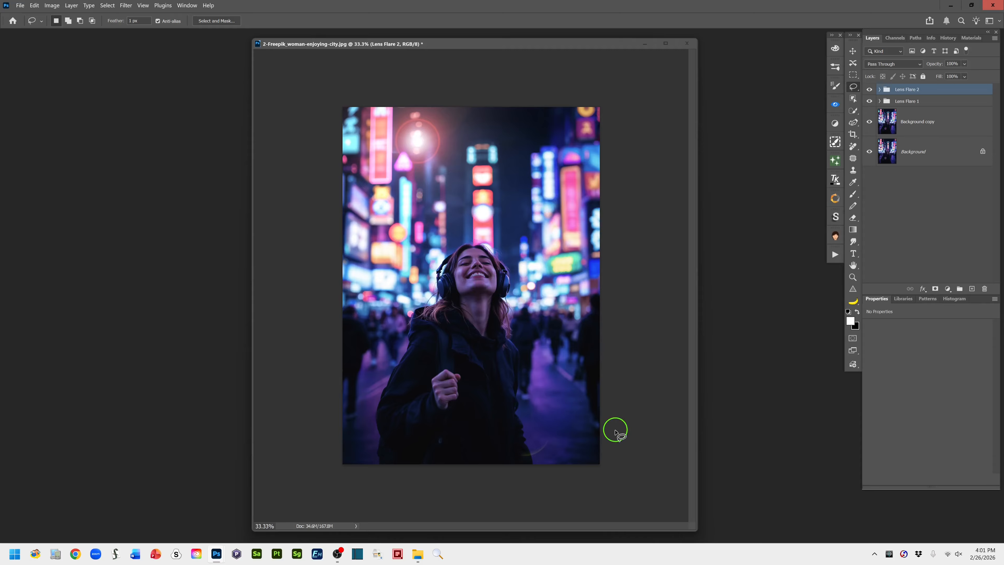
# Review the layers in the Lens Flare 1 group, and compare the photo with and without the Lens Flare 2 group
pyautogui.click(879, 102)
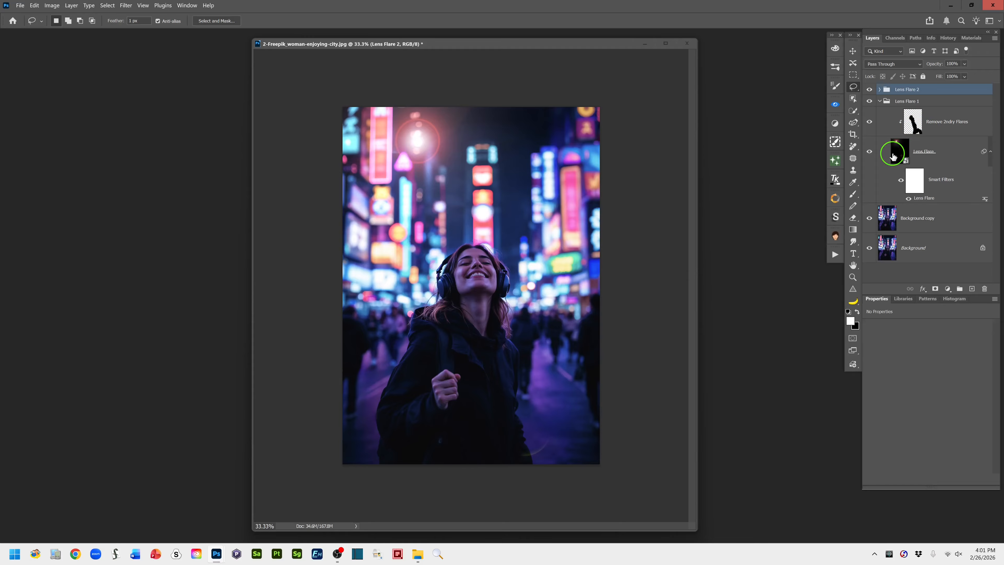
pyautogui.click(880, 101)
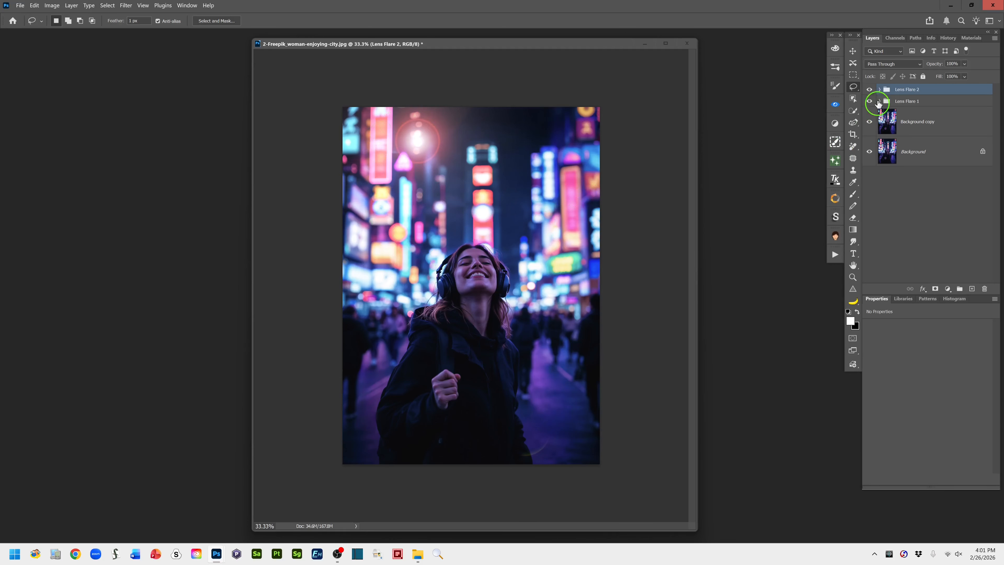
pyautogui.click(869, 90)
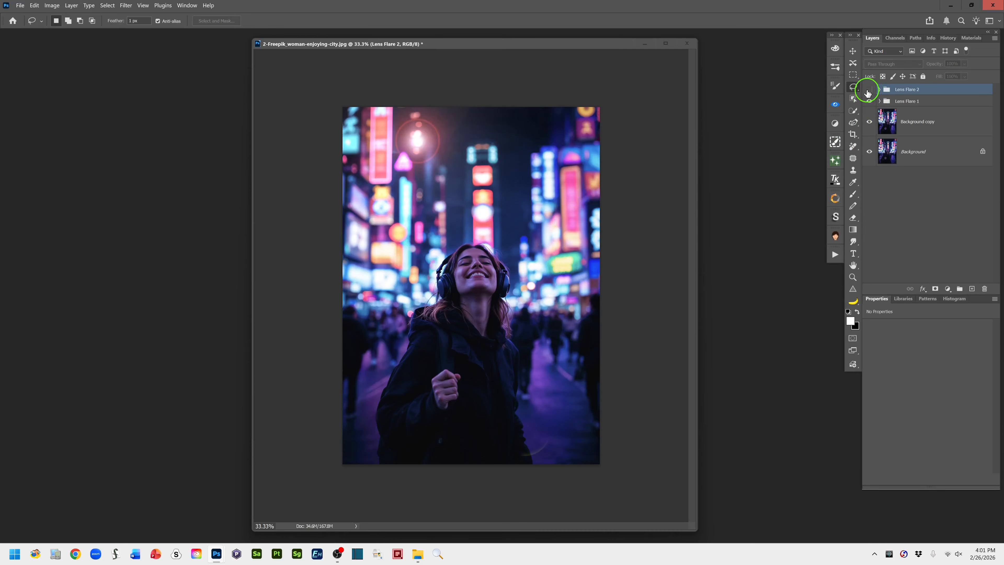
pyautogui.click(868, 90)
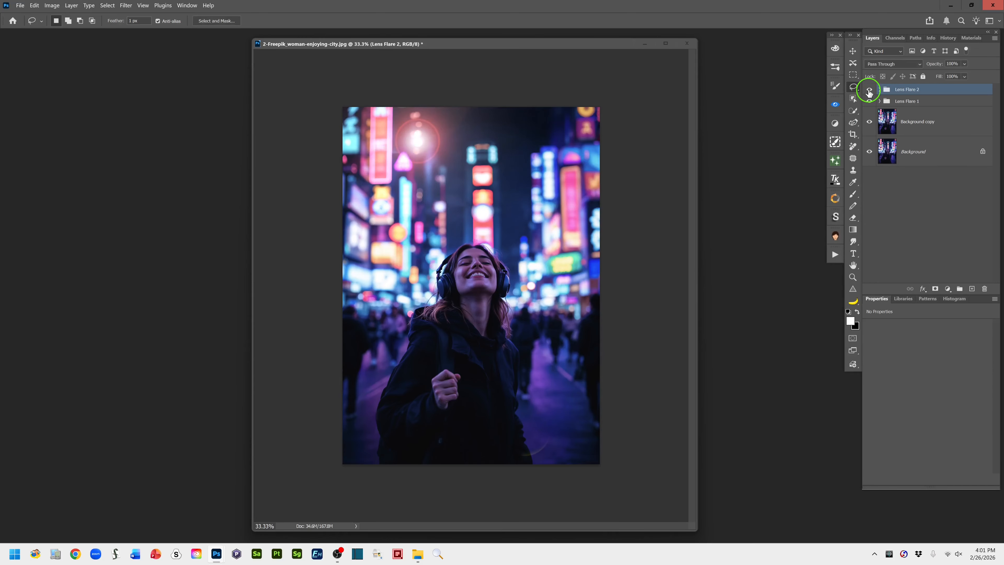
pyautogui.click(869, 90)
pyautogui.click(869, 90)
# Compare the lit city photo with the original Background layer shown alone
pyautogui.keyDown('alt'); pyautogui.click(869, 153); pyautogui.keyUp('alt')
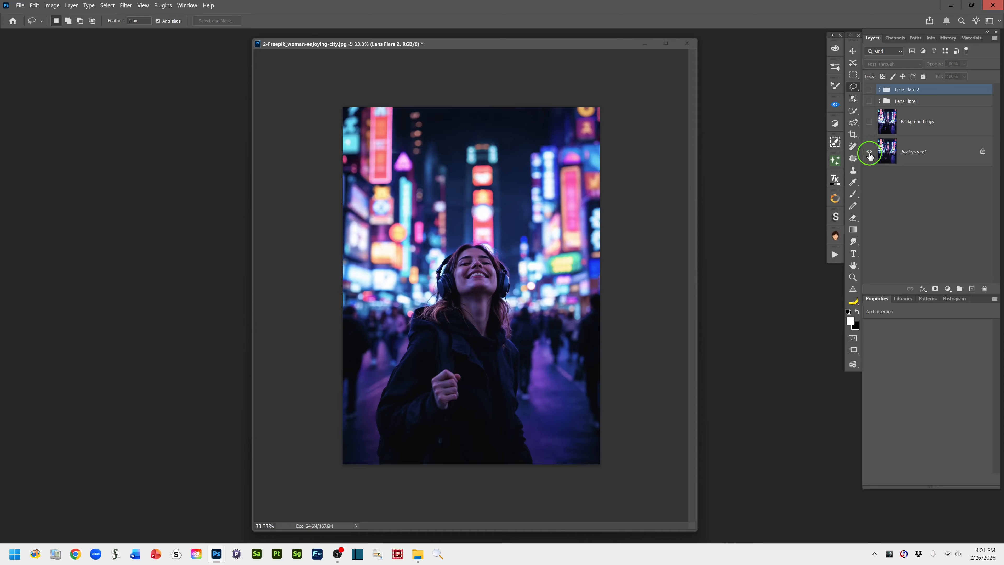
pyautogui.keyDown('alt'); pyautogui.click(870, 154); pyautogui.keyUp('alt')
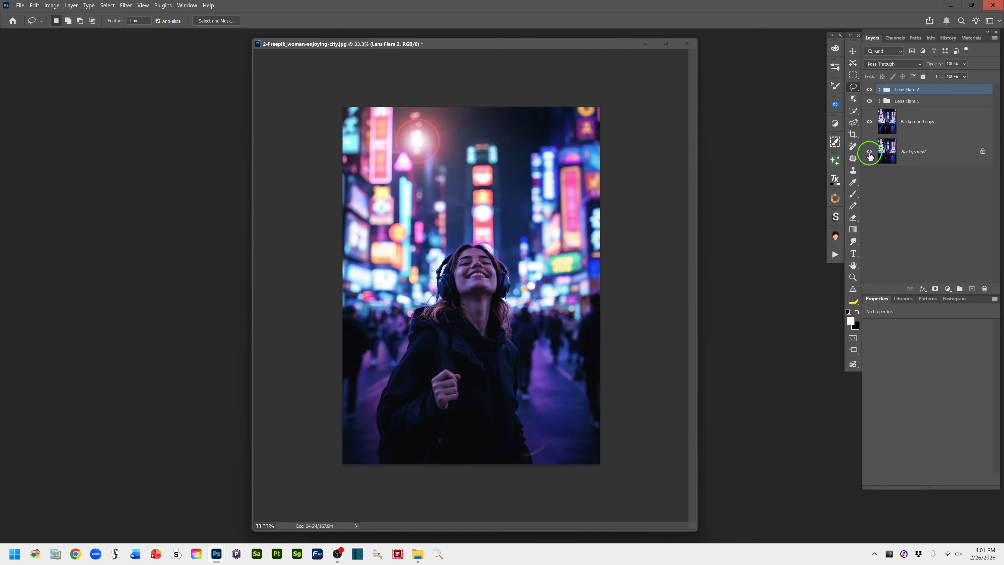
pyautogui.keyDown('alt'); pyautogui.click(870, 154); pyautogui.keyUp('alt')
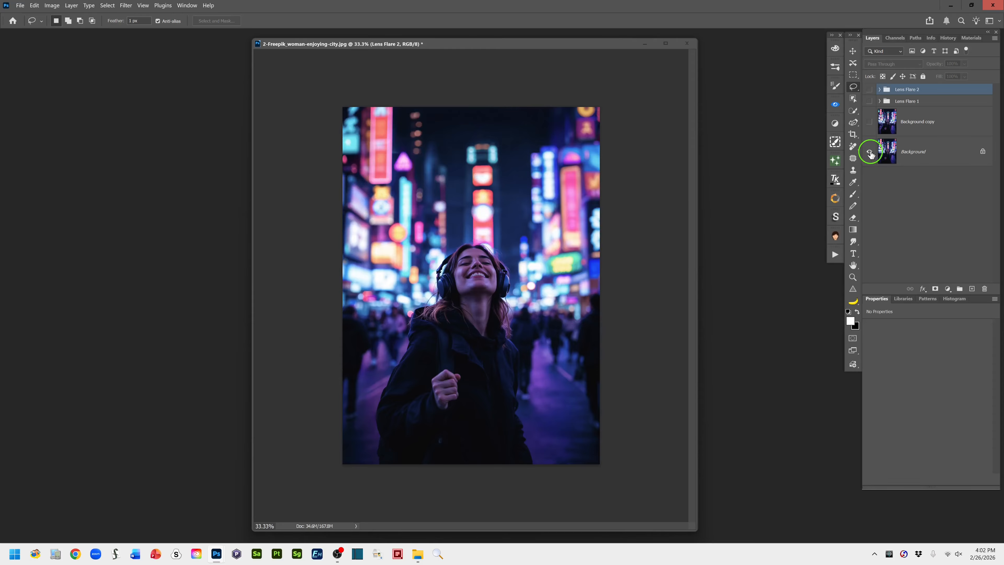
pyautogui.keyDown('alt'); pyautogui.click(870, 154); pyautogui.keyUp('alt')
pyautogui.keyDown('alt'); pyautogui.click(870, 154); pyautogui.keyUp('alt')
pyautogui.keyDown('alt'); pyautogui.click(871, 153); pyautogui.keyUp('alt')
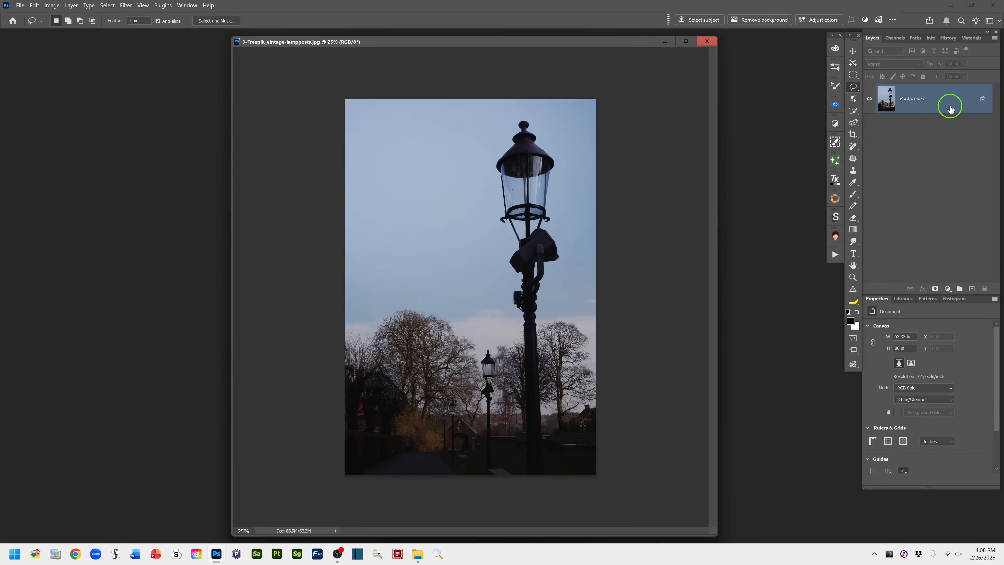
# Duplicate the lamppost photo's Background layer and add a new Color Dodge layer above it, filled with neutral black
pyautogui.moveTo(950, 109); pyautogui.dragTo(971, 289)
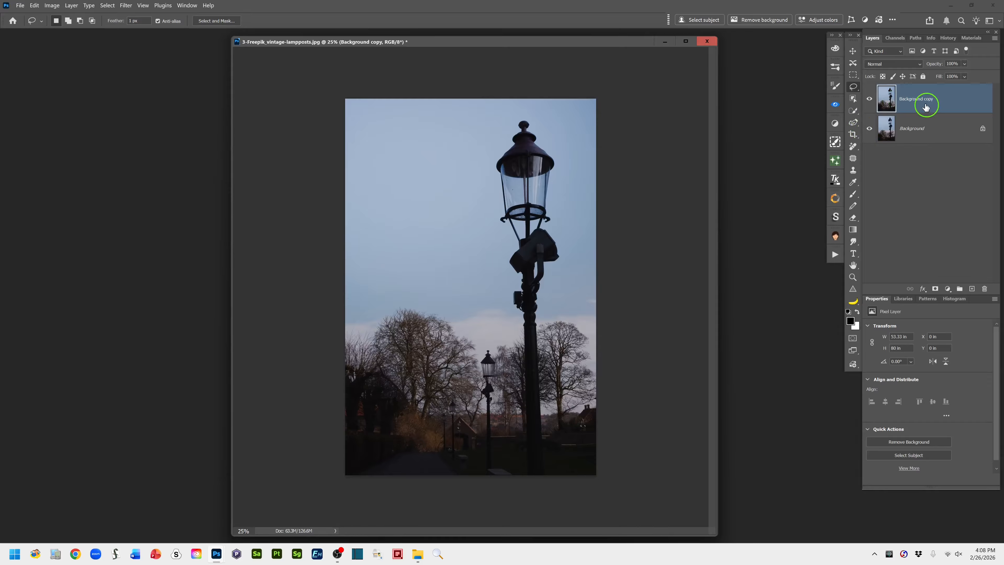
pyautogui.moveTo(916, 105); pyautogui.dragTo(908, 287)
pyautogui.click(70, 6)
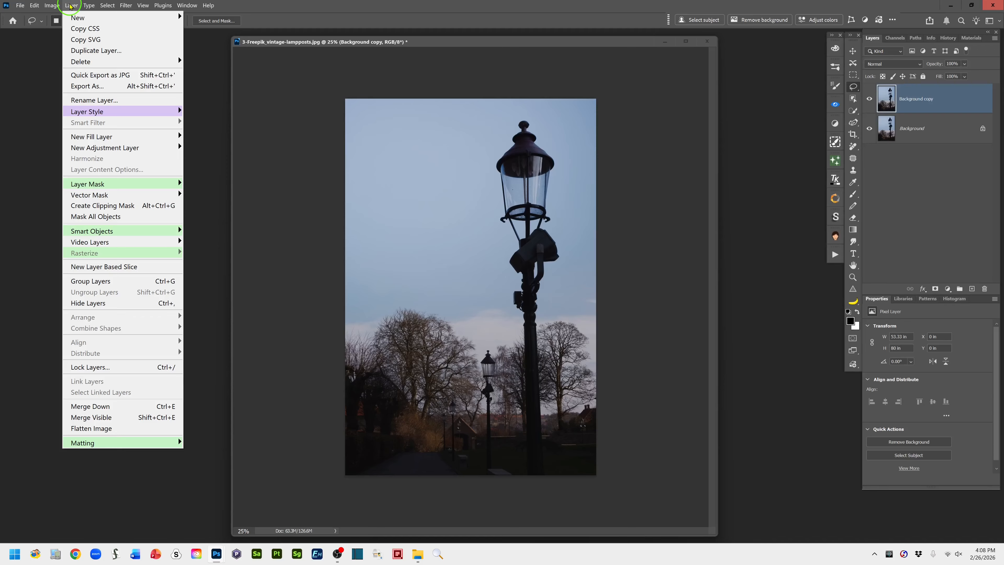
pyautogui.moveTo(70, 18)
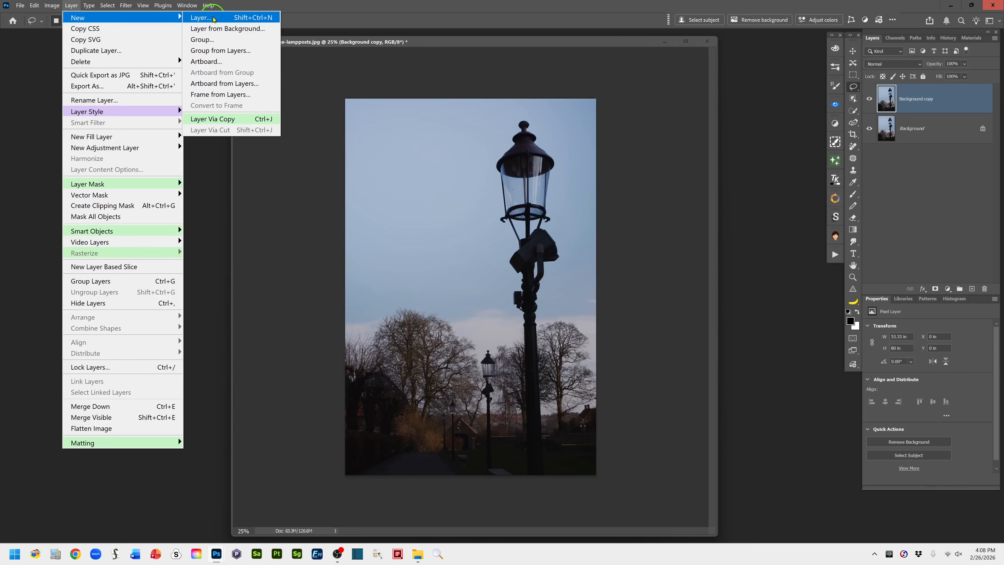
pyautogui.click(216, 18)
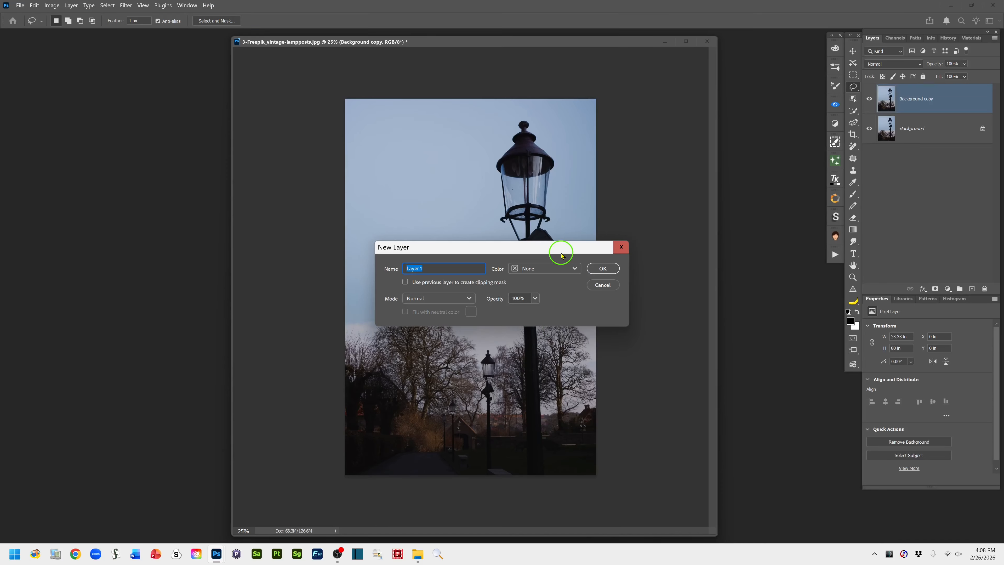
pyautogui.moveTo(561, 252); pyautogui.dragTo(716, 85)
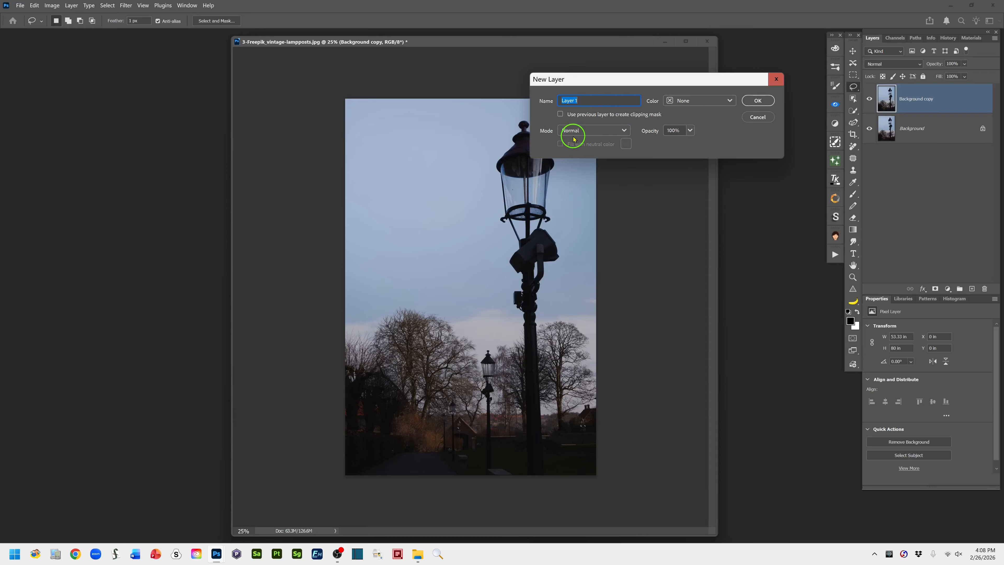
pyautogui.click(624, 131)
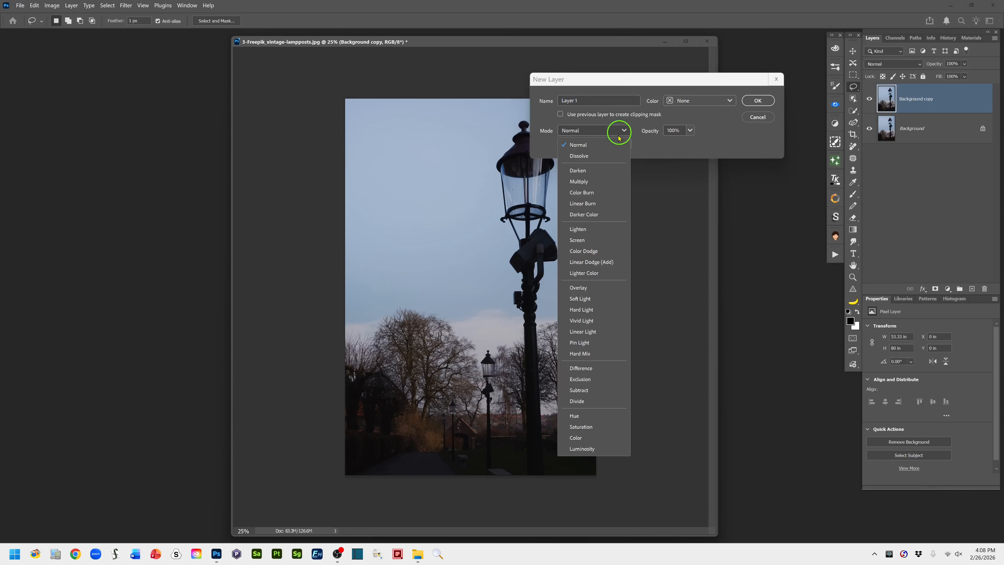
pyautogui.click(610, 253)
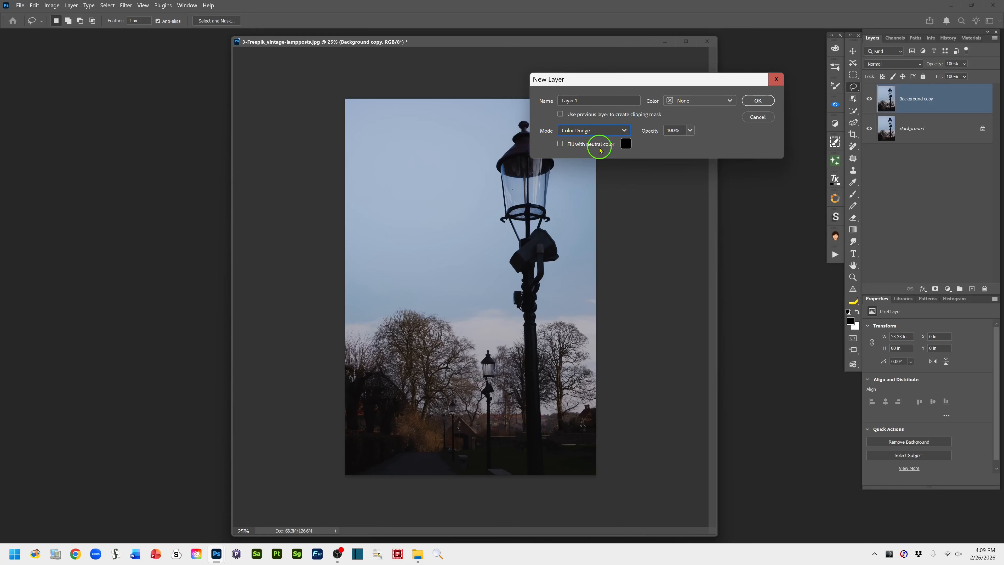
pyautogui.click(560, 144)
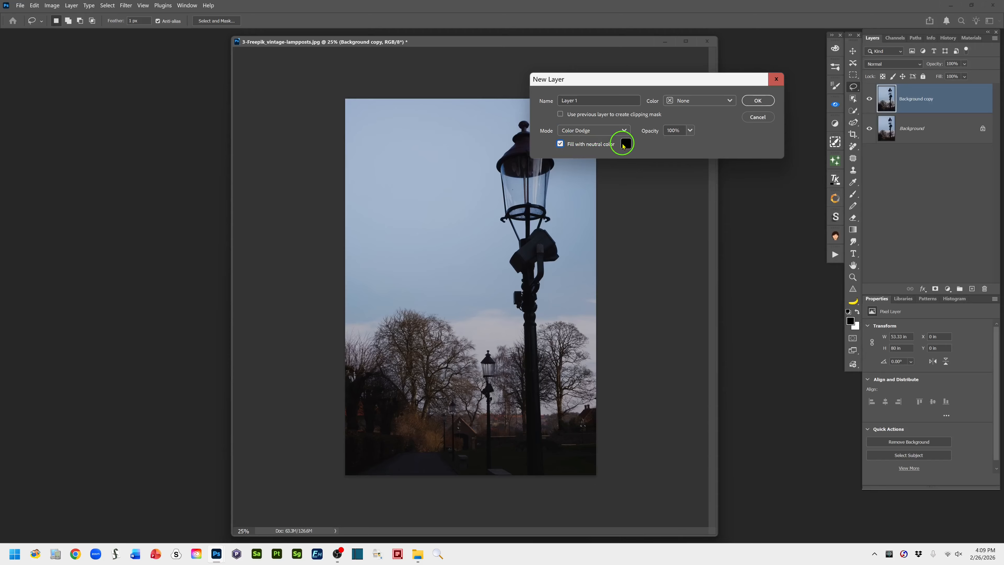
pyautogui.click(758, 101)
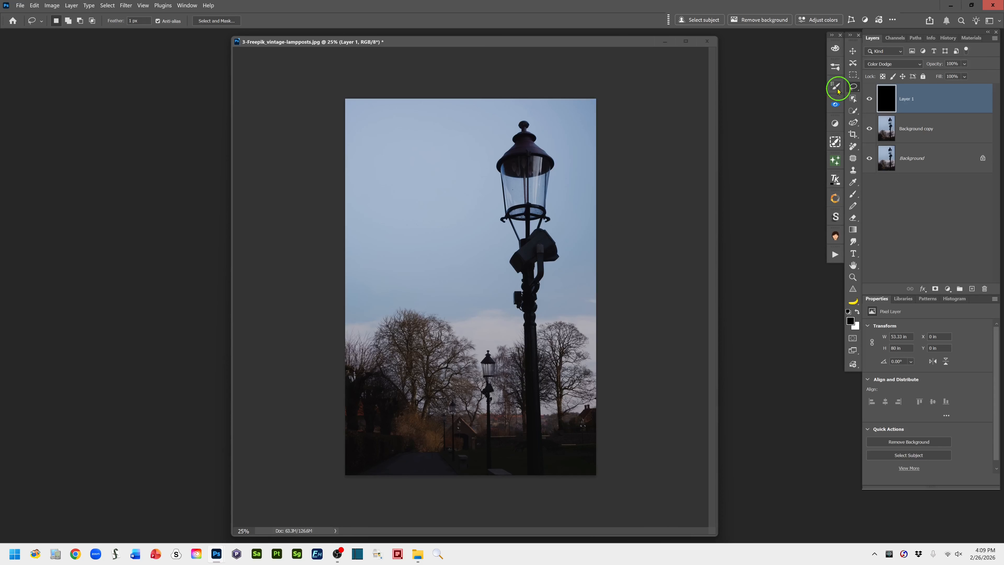
# Set up the Brush tool with the soft 100 px airbrush preset and an opacity of 49%
pyautogui.click(853, 195)
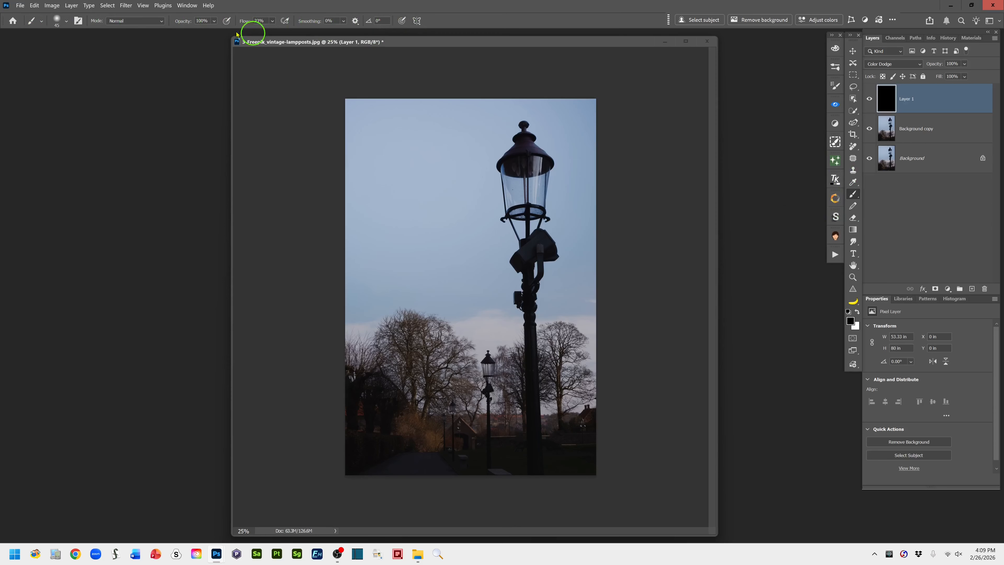
pyautogui.click(65, 23)
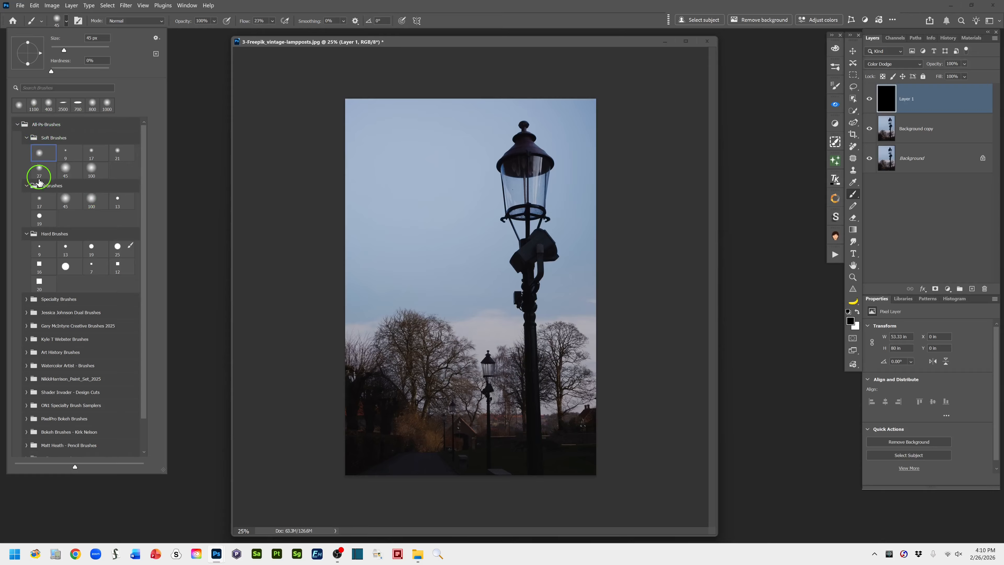
pyautogui.click(91, 200)
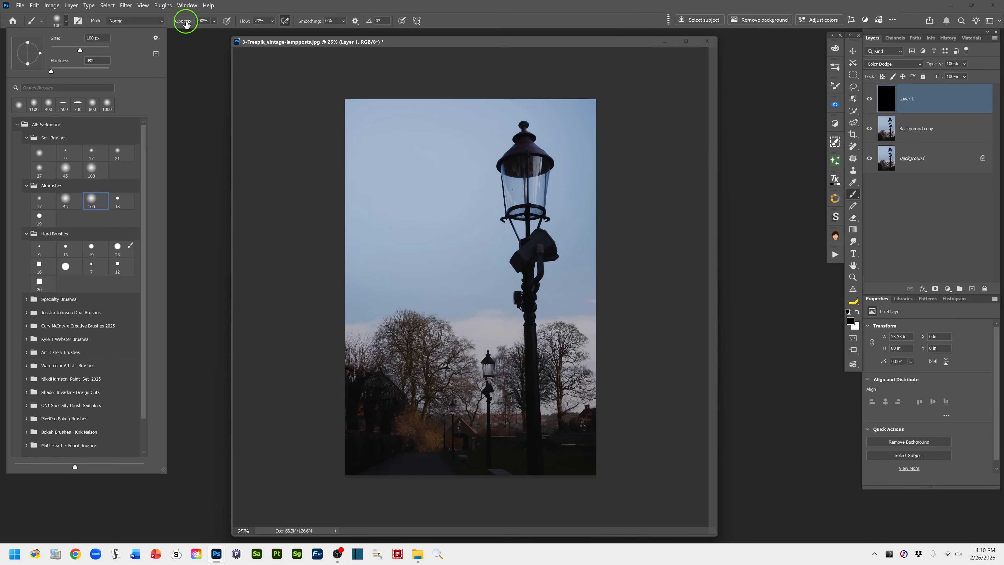
pyautogui.moveTo(187, 24); pyautogui.dragTo(170, 24)
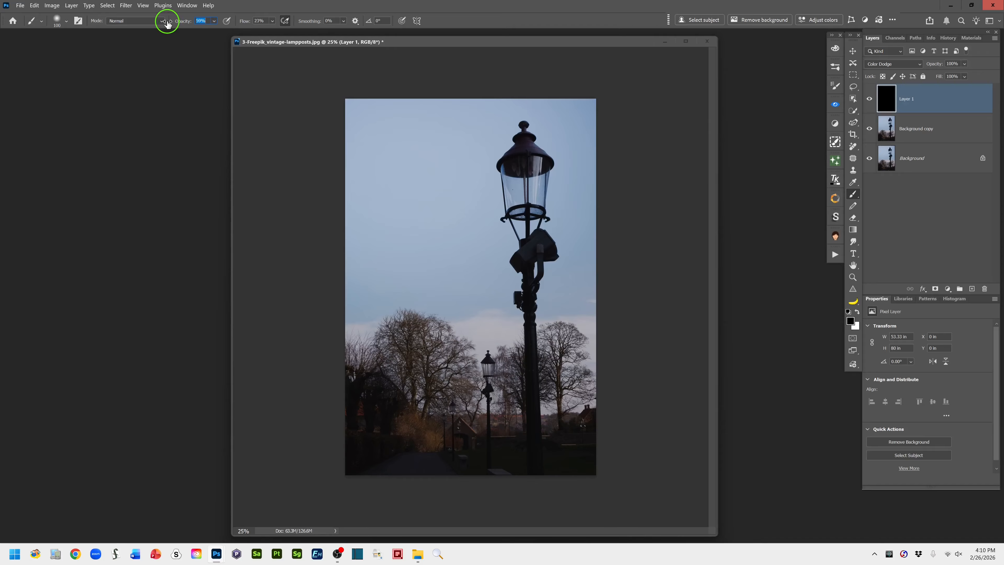
pyautogui.moveTo(167, 24); pyautogui.dragTo(163, 24)
pyautogui.click(214, 22)
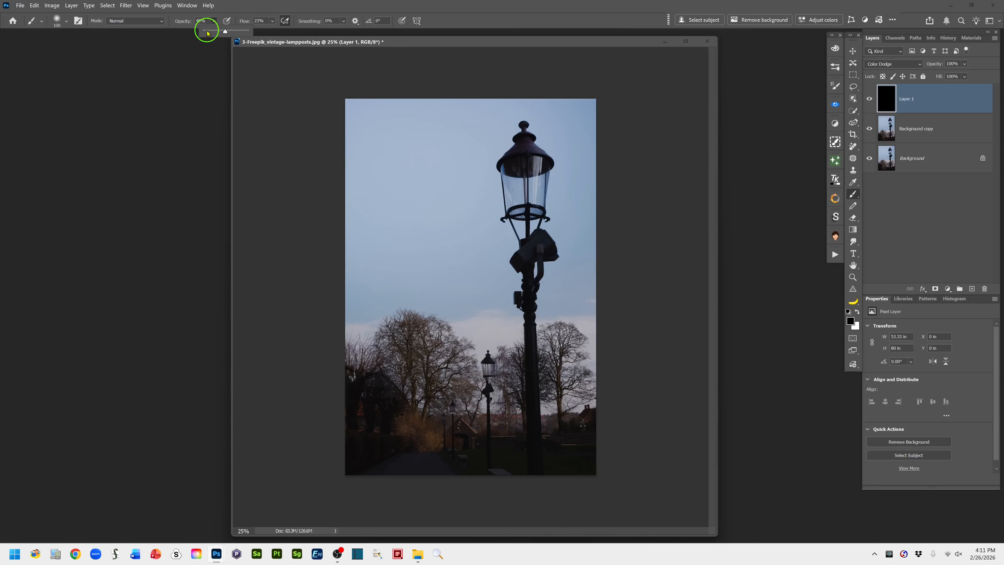
pyautogui.click(475, 22)
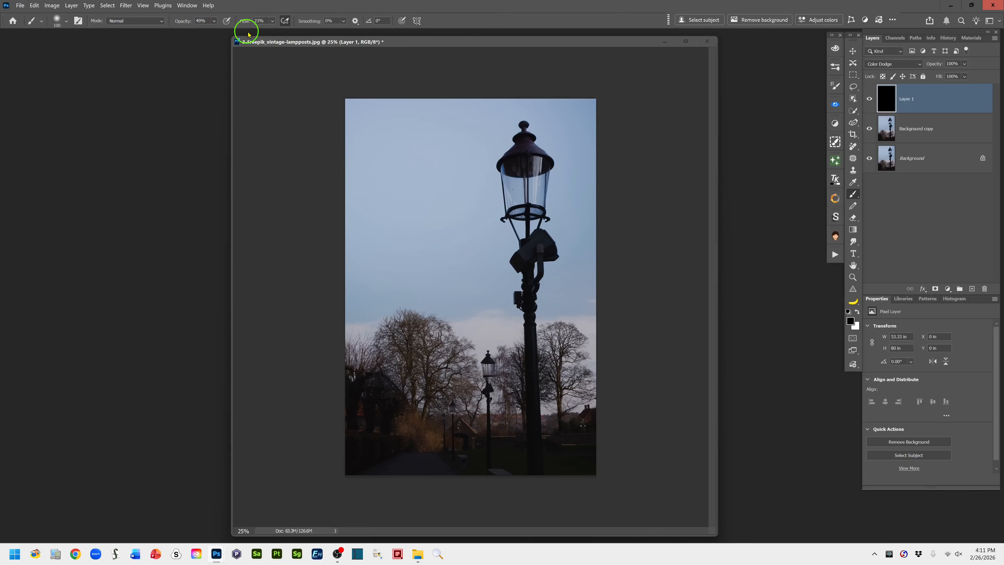
# Set the brush flow to 20% and check the brush preset settings
pyautogui.moveTo(248, 21)
pyautogui.mouseDown()
pyautogui.moveTo(271, 20)
pyautogui.moveTo(233, 23)
pyautogui.mouseUp()
pyautogui.click(66, 21)
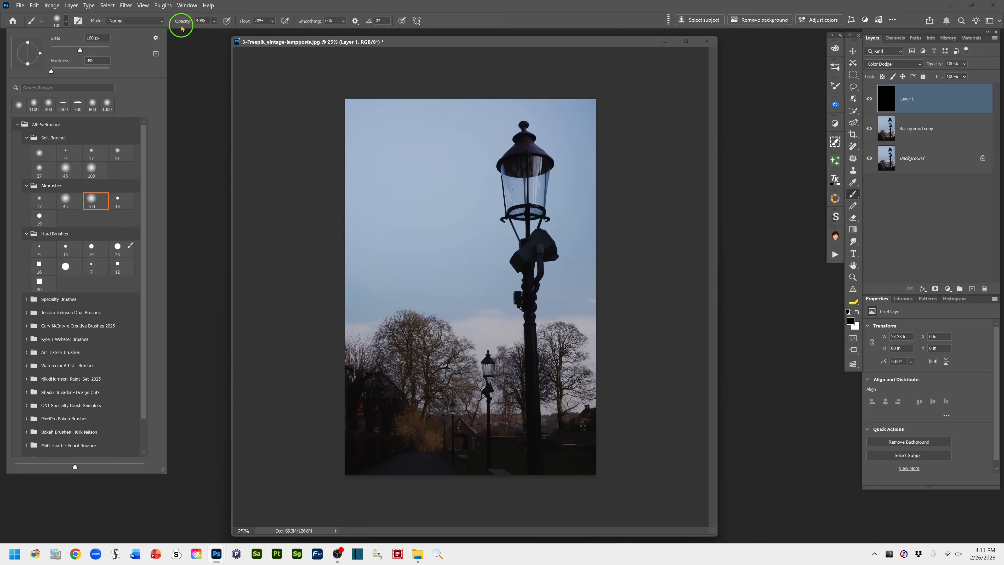
pyautogui.click(457, 22)
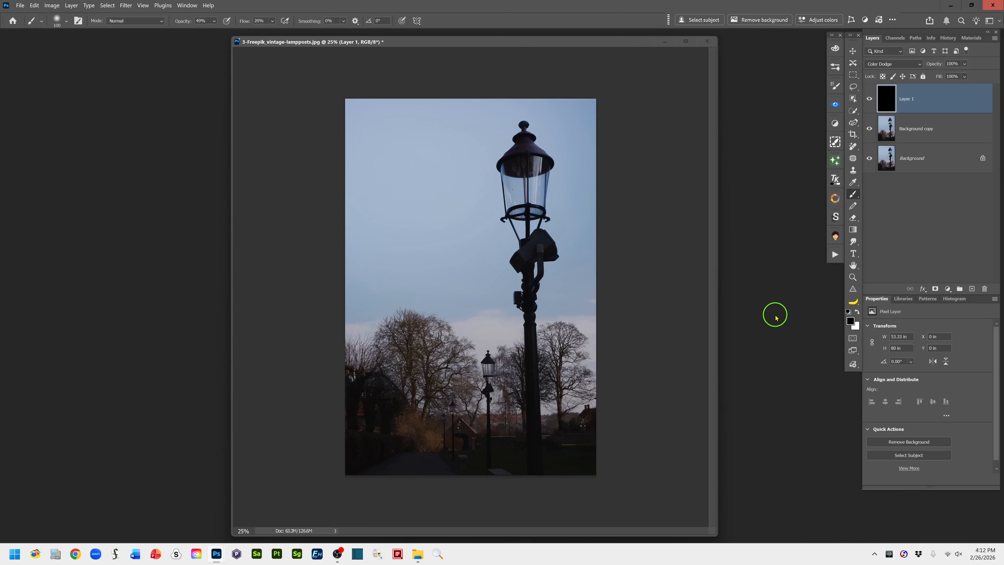
# Switch the foreground colour to white, enlarge the brush to 400 px and dab light inside the large lantern on the Color Dodge layer
pyautogui.press('x')
pyautogui.press(']')
pyautogui.press(']')
pyautogui.press('[')
pyautogui.moveTo(527, 204); pyautogui.dragTo(527, 203)
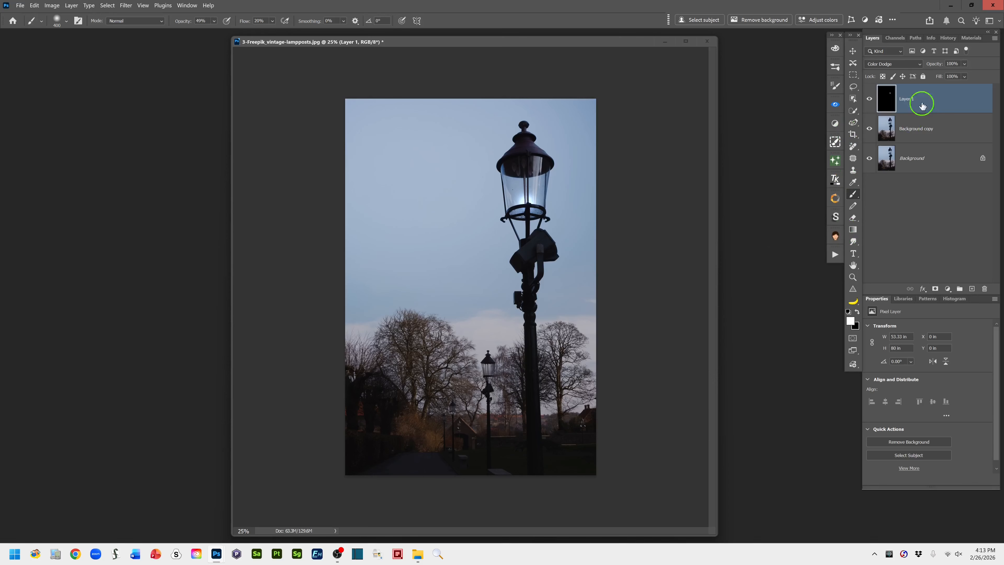
# Rename the painted Color Dodge layer as Lit Lightbulb
pyautogui.doubleClick(909, 106)
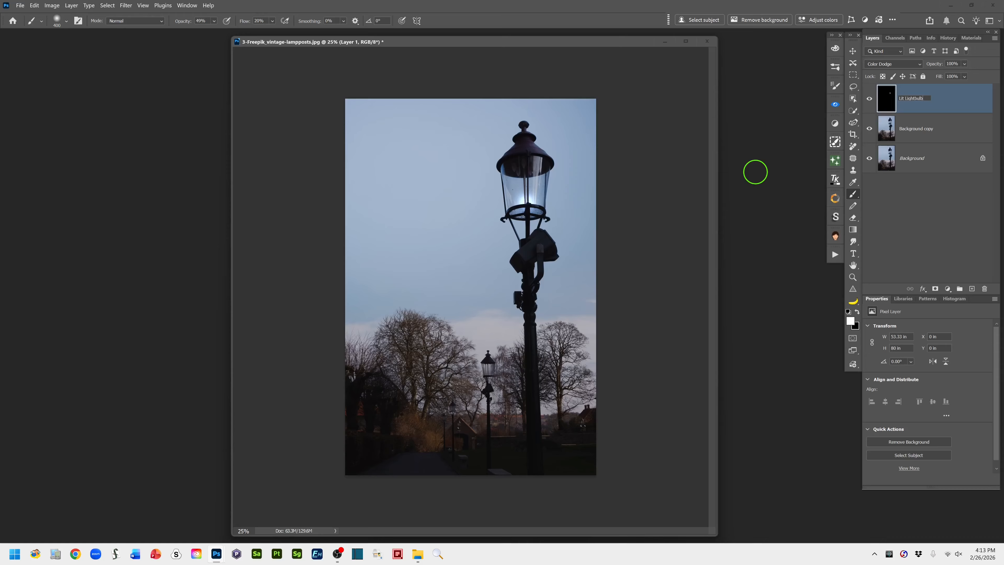
pyautogui.click(963, 103)
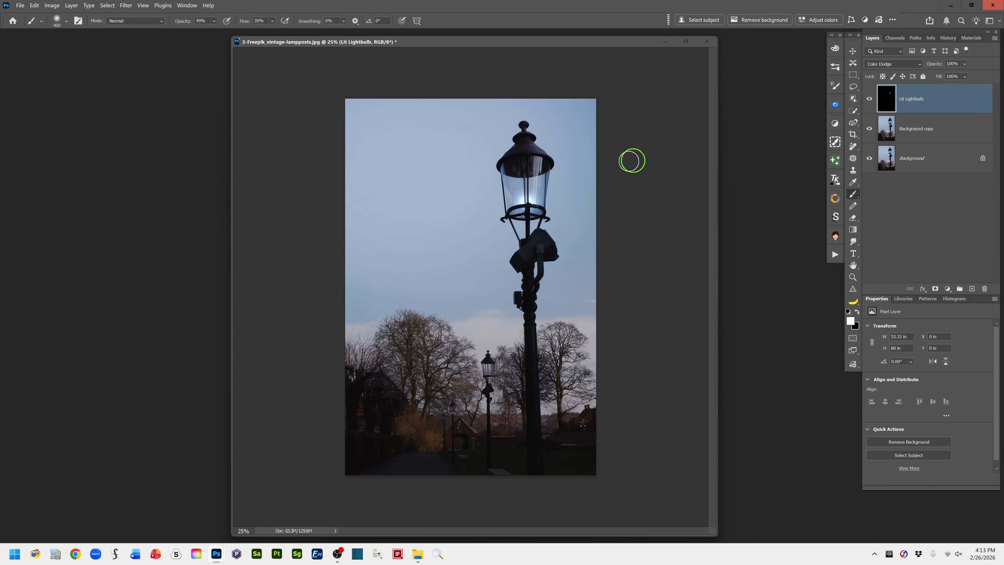
pyautogui.moveTo(563, 220); pyautogui.dragTo(515, 203)
# Add a new layer on top, stamp all visible layers into it and name it stamp layer
pyautogui.click(972, 289)
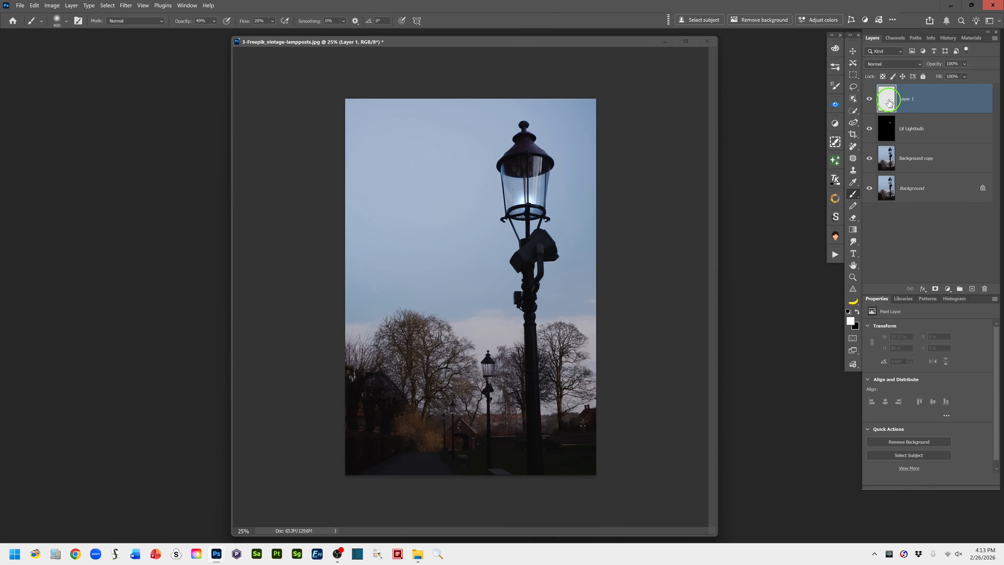
pyautogui.click(925, 115)
pyautogui.hotkey('ctrl', 'alt', 'shift', 'e')
pyautogui.doubleClick(906, 99)
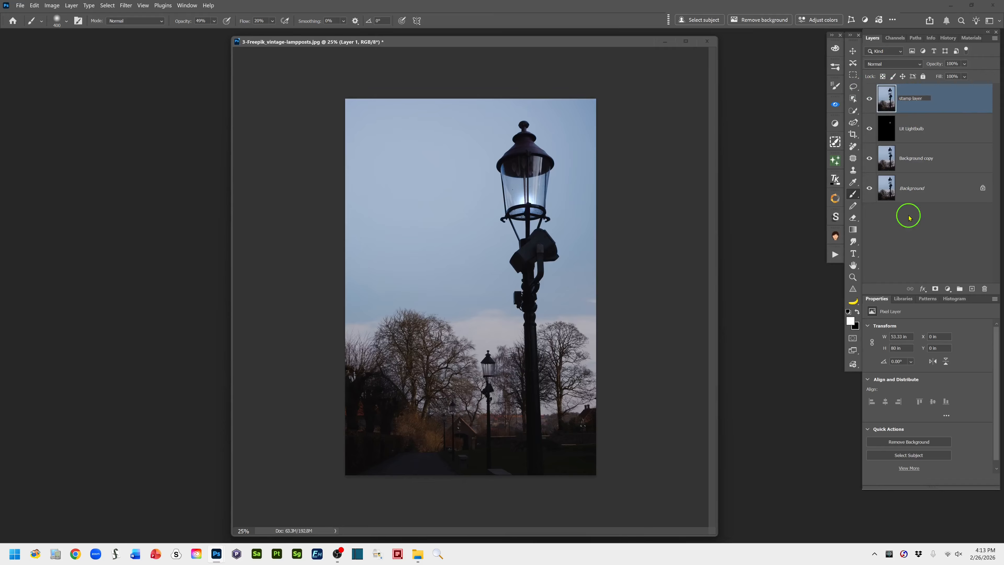
pyautogui.click(952, 102)
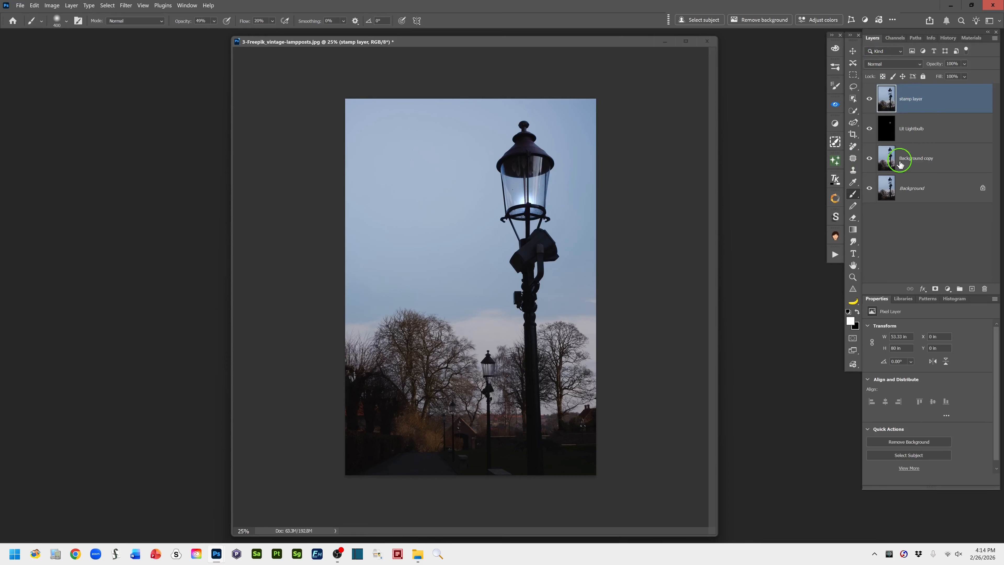
# Add a new layer above the stamp layer, set its blend mode to Linear Light and name it Warm Glow
pyautogui.click(972, 290)
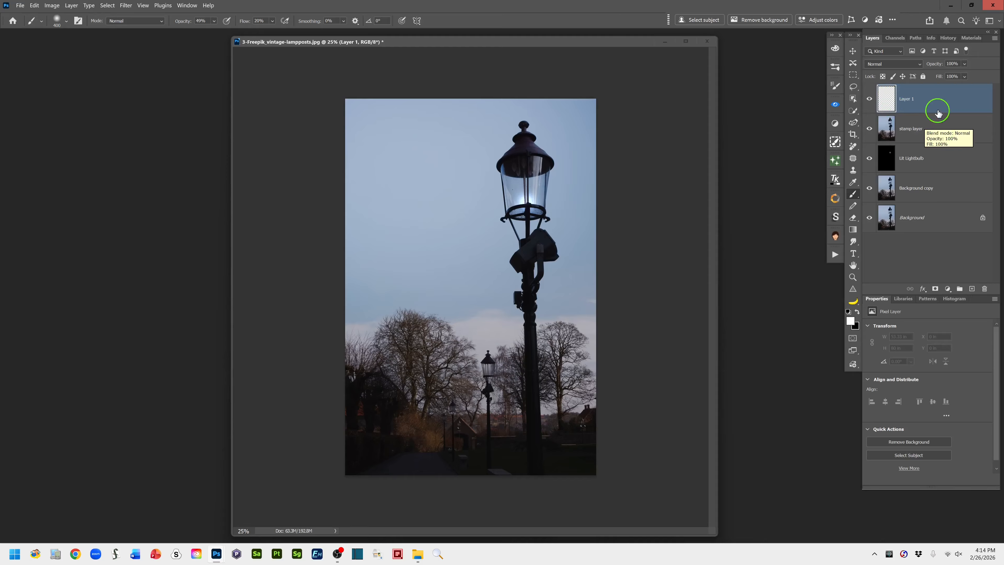
pyautogui.click(918, 65)
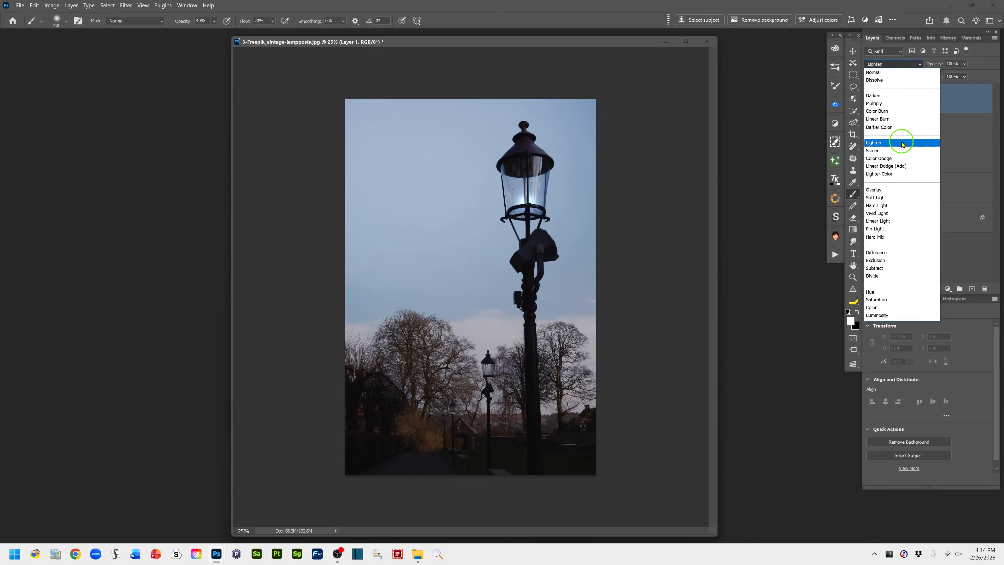
pyautogui.click(900, 222)
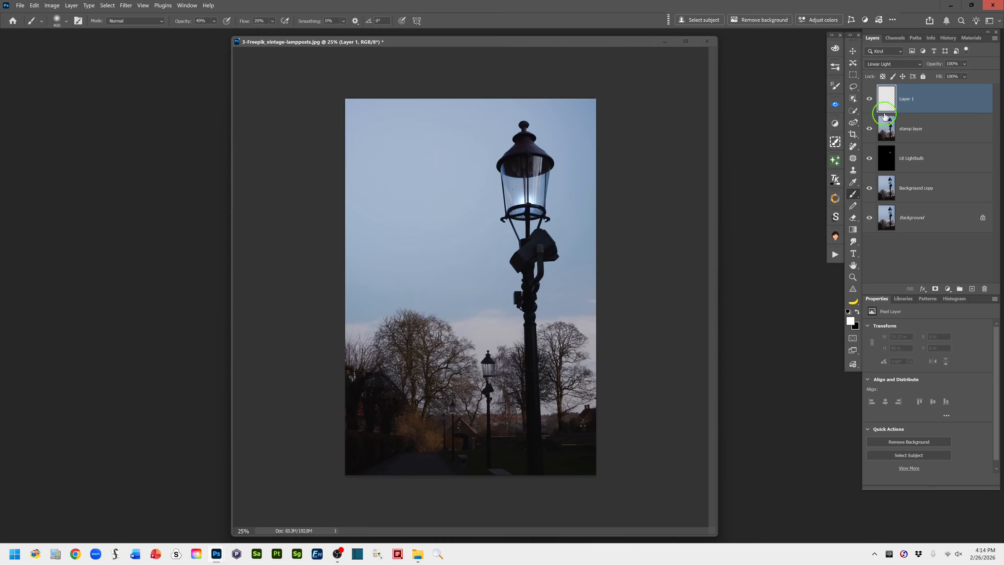
pyautogui.doubleClick(907, 99)
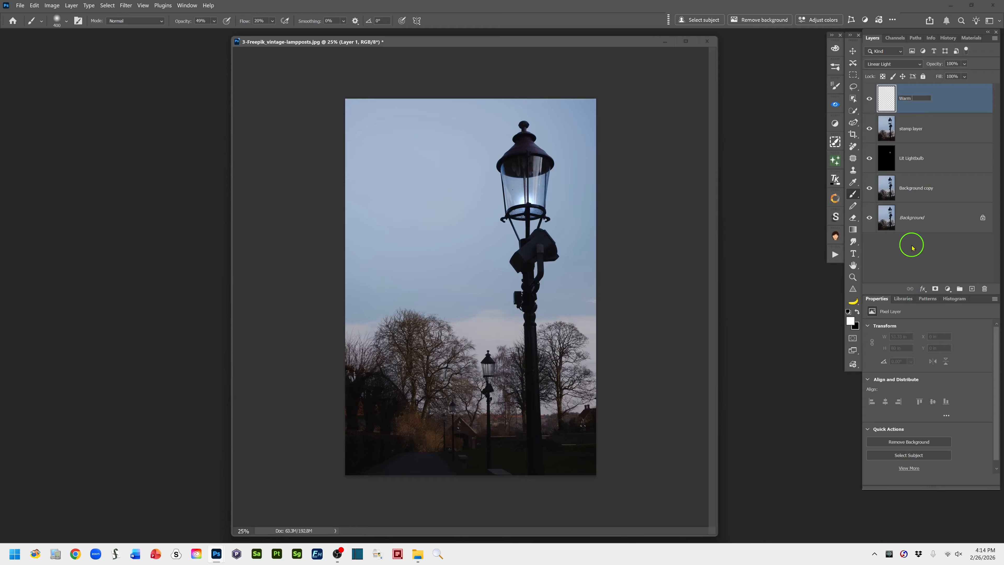
pyautogui.click(966, 101)
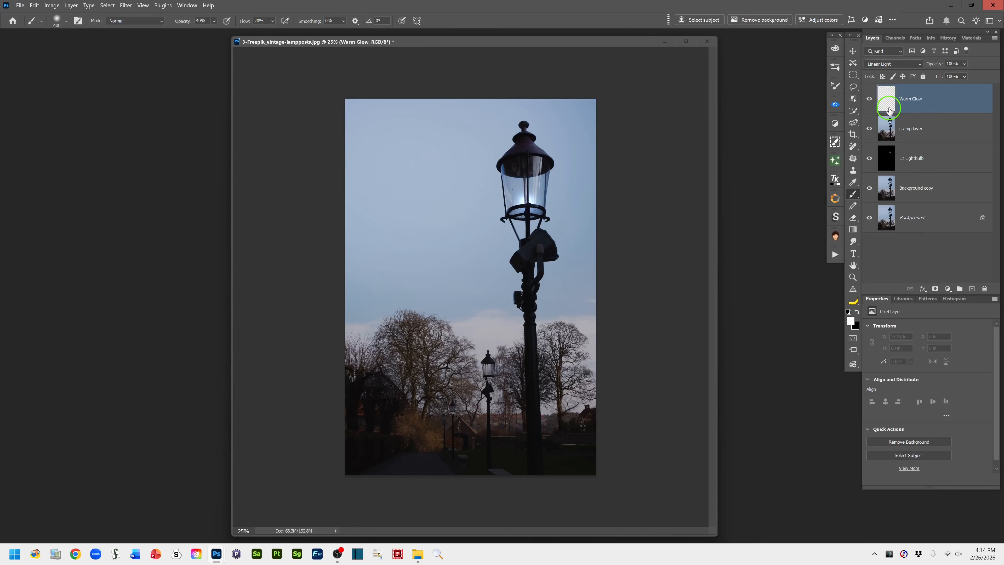
pyautogui.moveTo(889, 110); pyautogui.dragTo(877, 119)
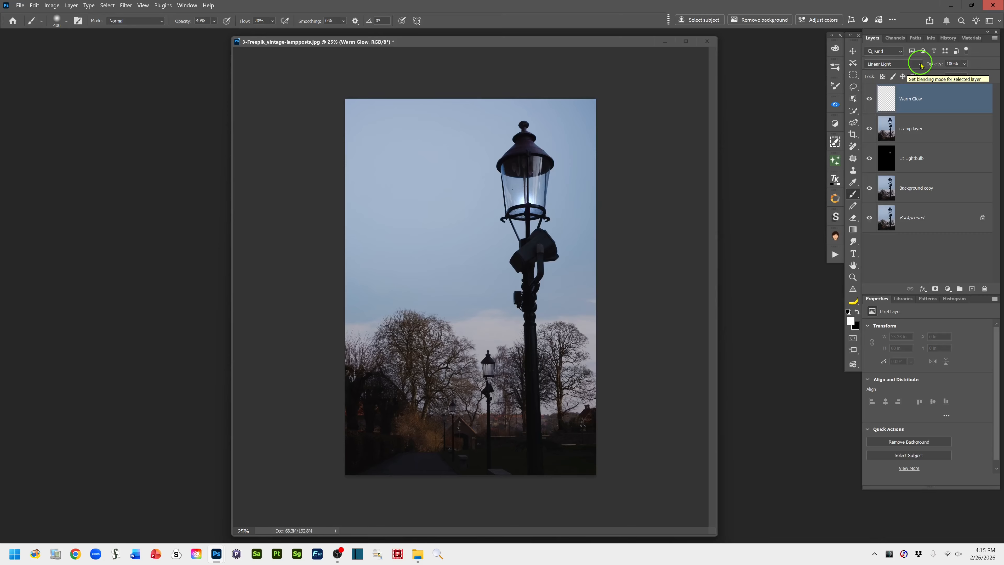
pyautogui.click(911, 64)
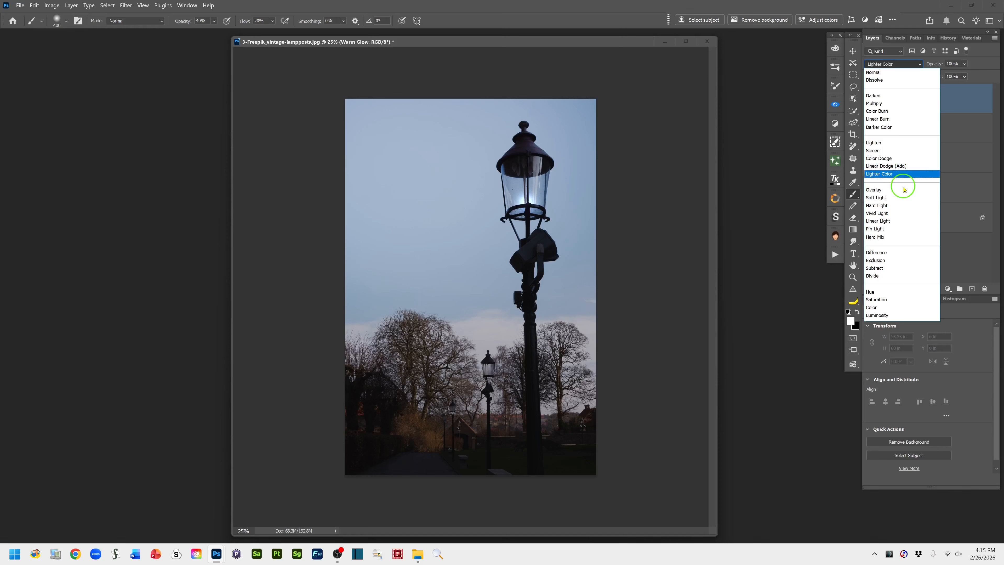
pyautogui.click(891, 224)
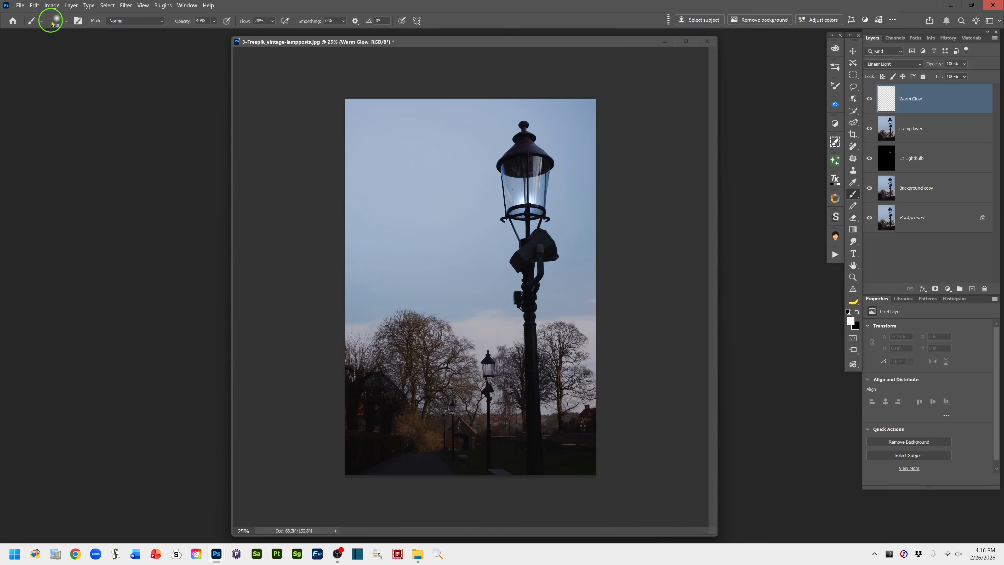
# Choose the 45 px preset from the Soft Brushes group and set the brush flow to 35%
pyautogui.click(66, 23)
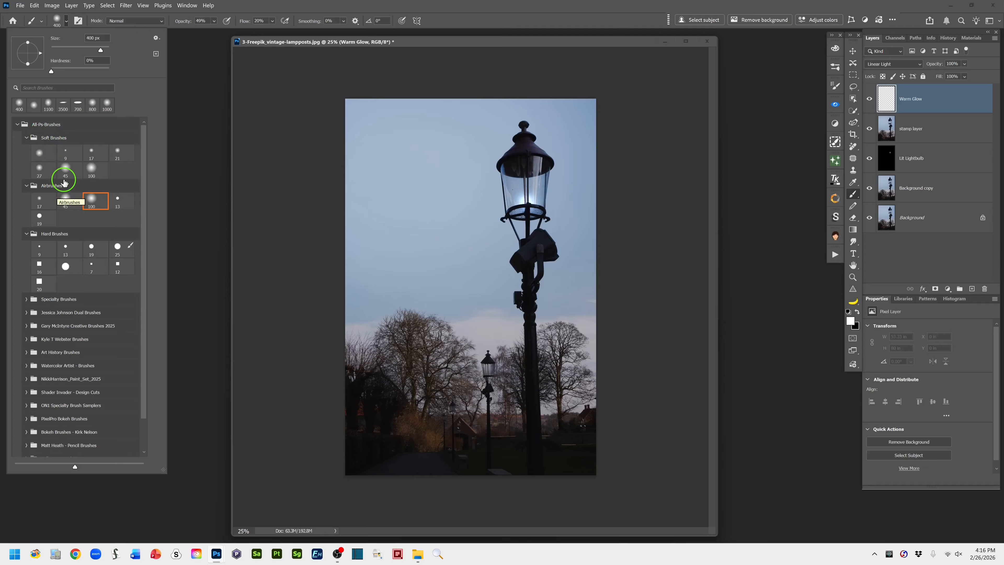
pyautogui.click(65, 169)
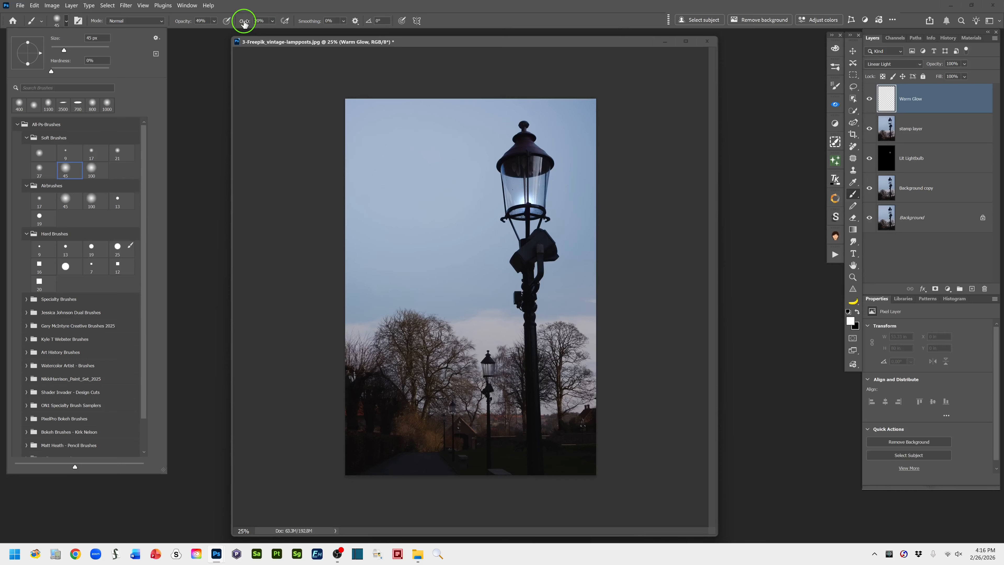
pyautogui.press('Return')
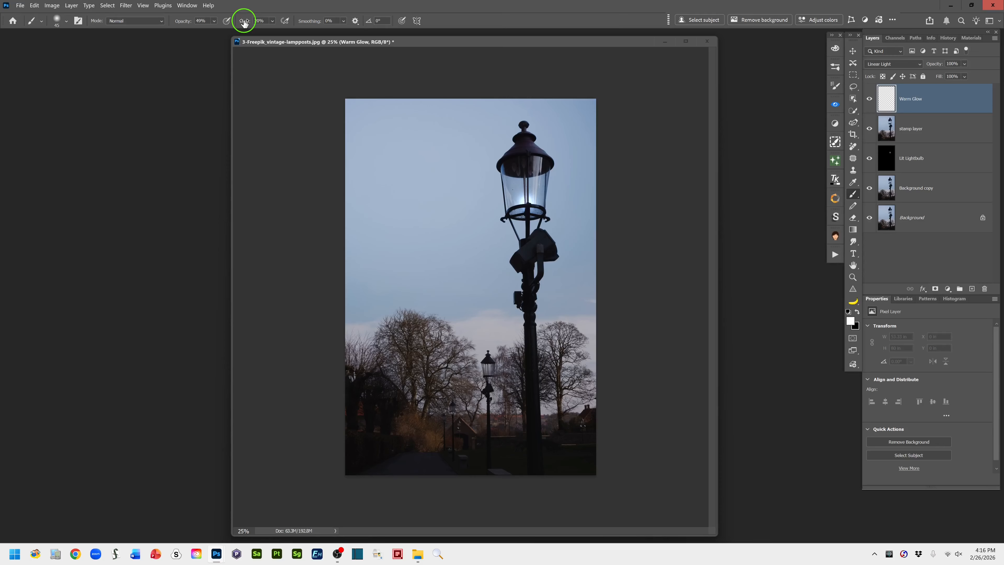
pyautogui.moveTo(244, 23); pyautogui.dragTo(250, 24)
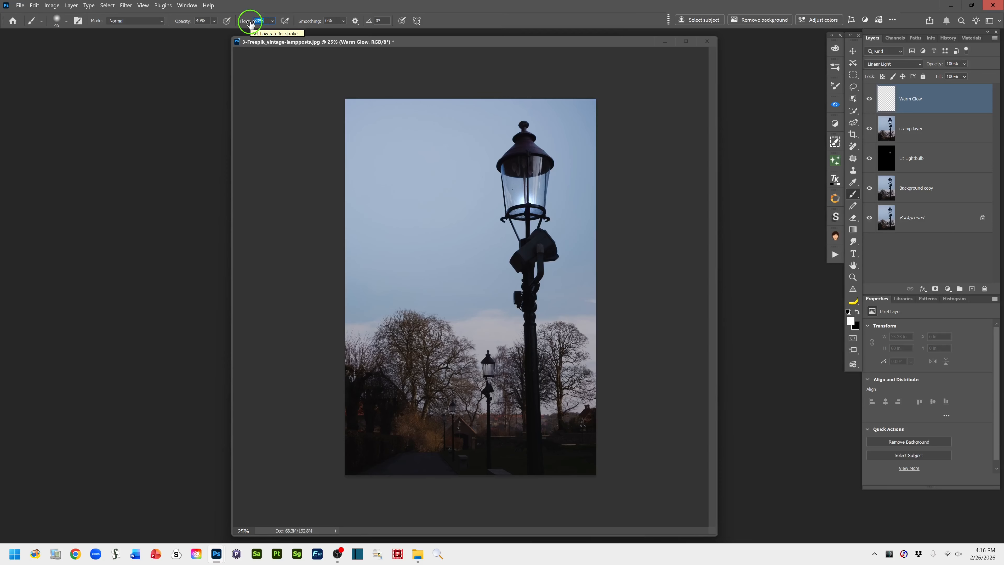
pyautogui.moveTo(250, 23); pyautogui.dragTo(250, 24)
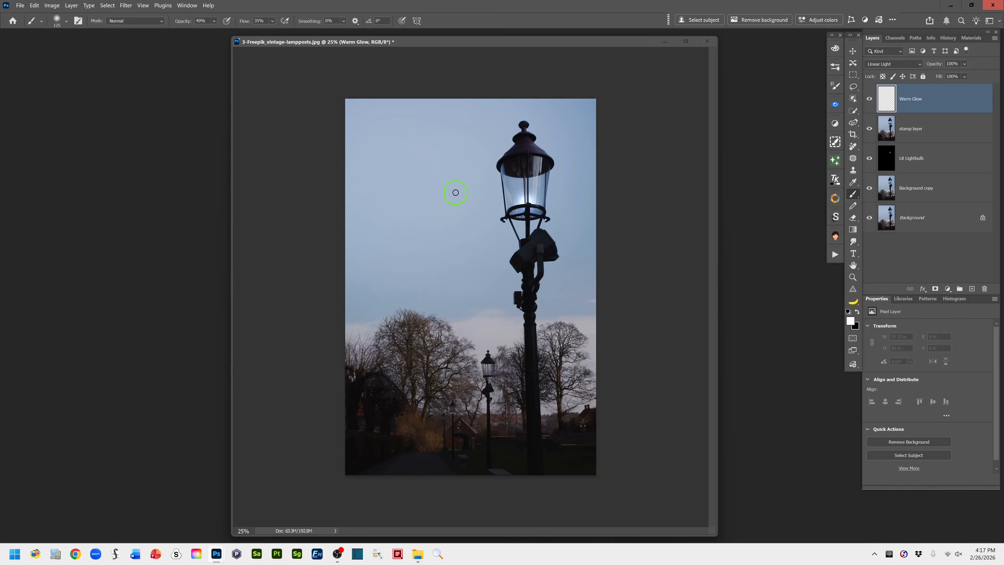
# Enlarge the brush to 1300 px and reshape its tip into an upright ellipse with an angle of 92°
pyautogui.press(']')
pyautogui.press(']')
pyautogui.press(']')
pyautogui.press(']')
pyautogui.press(']')
pyautogui.press(']')
pyautogui.press(']')
pyautogui.press(']')
pyautogui.press(']')
pyautogui.press(']')
pyautogui.press(']')
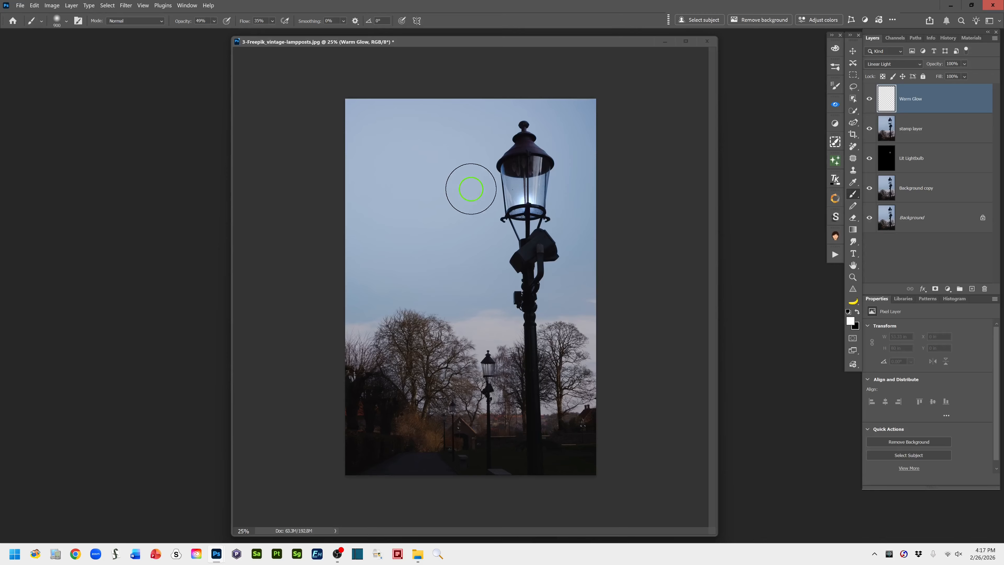
pyautogui.press(']')
pyautogui.press(']')
pyautogui.press(']')
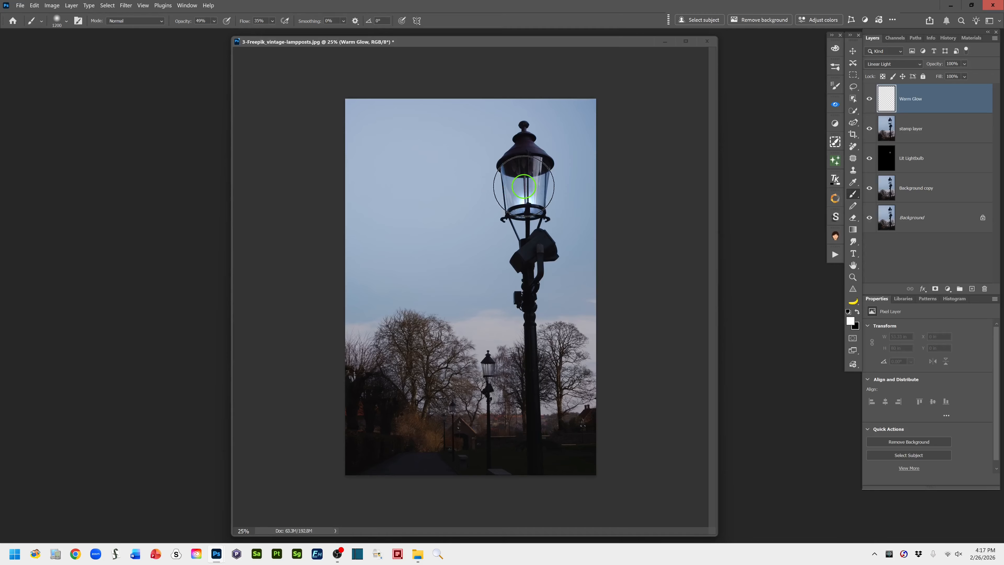
pyautogui.press(']')
pyautogui.click(67, 22)
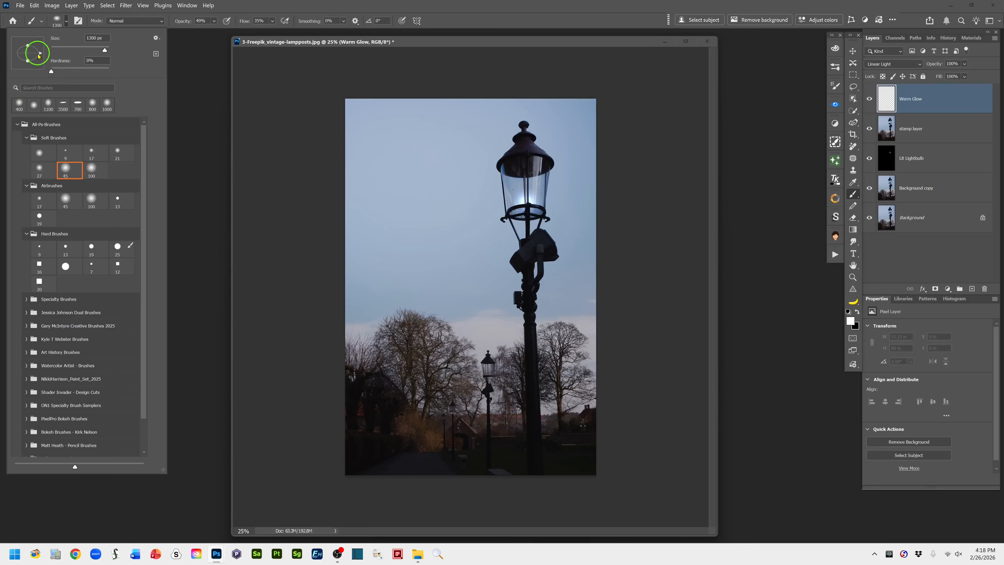
pyautogui.moveTo(41, 54); pyautogui.dragTo(27, 41)
pyautogui.moveTo(32, 54); pyautogui.dragTo(30, 60)
pyautogui.moveTo(28, 55); pyautogui.dragTo(36, 56)
pyautogui.click(493, 26)
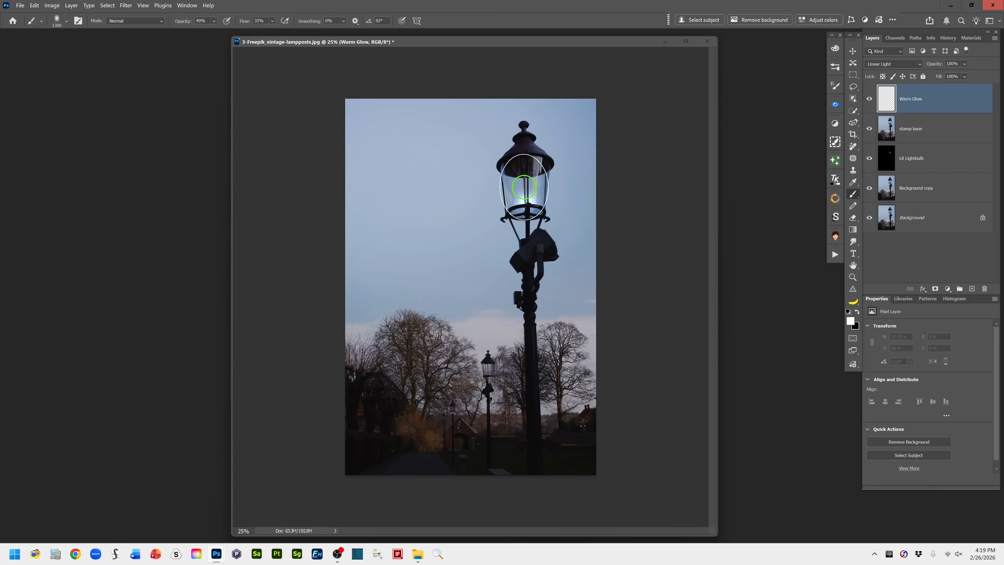
# Set the foreground colour to dark orange d84c15 and dab it over the large lantern's glass on the Warm Glow layer
pyautogui.click(850, 322)
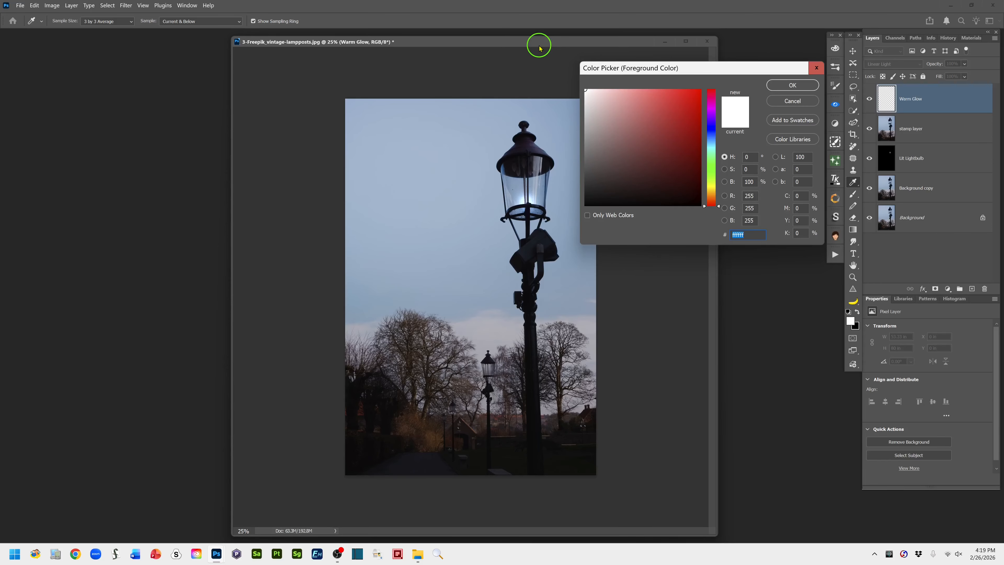
pyautogui.moveTo(538, 46); pyautogui.dragTo(500, 48)
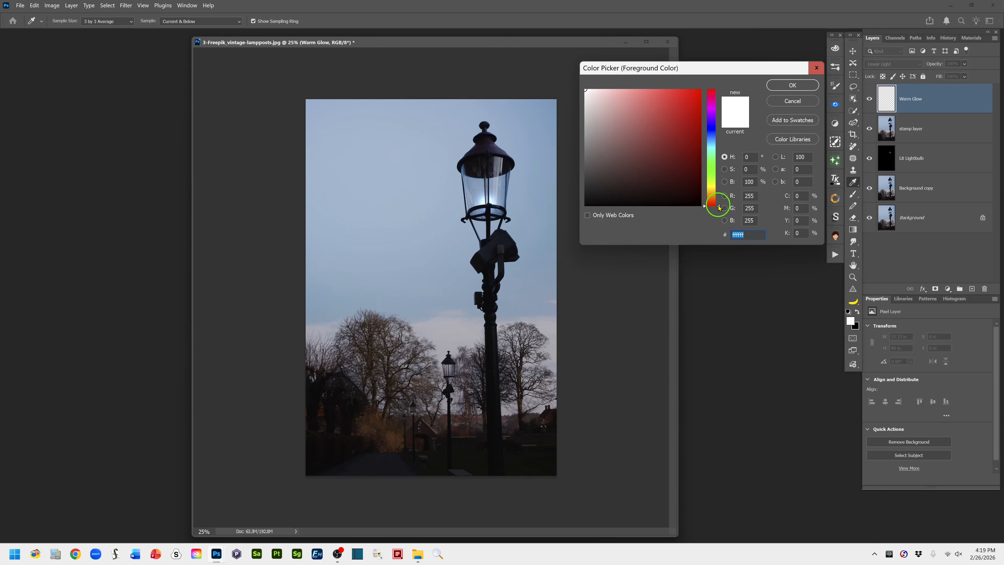
pyautogui.moveTo(718, 208); pyautogui.dragTo(719, 202)
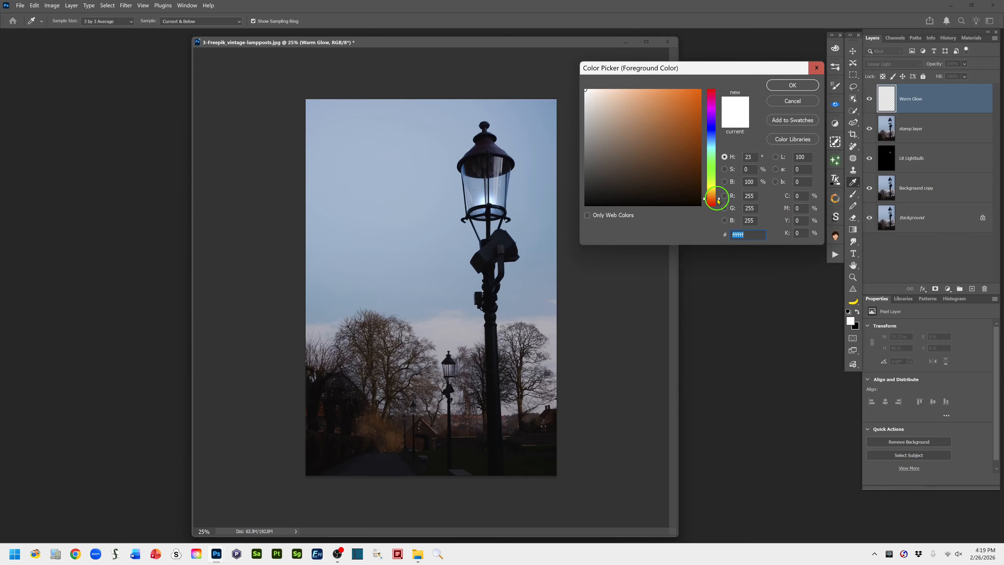
pyautogui.moveTo(718, 201); pyautogui.dragTo(718, 203)
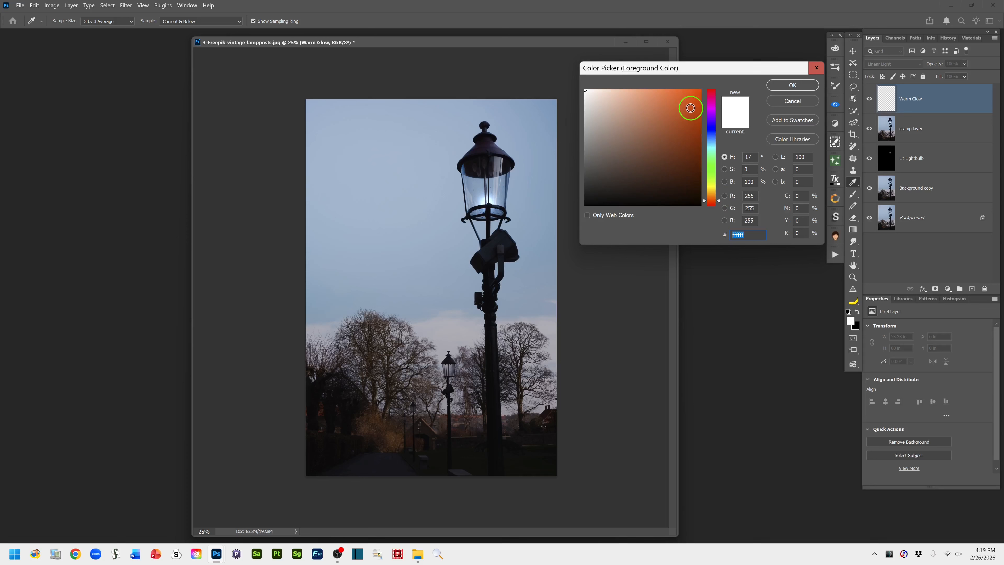
pyautogui.click(695, 111)
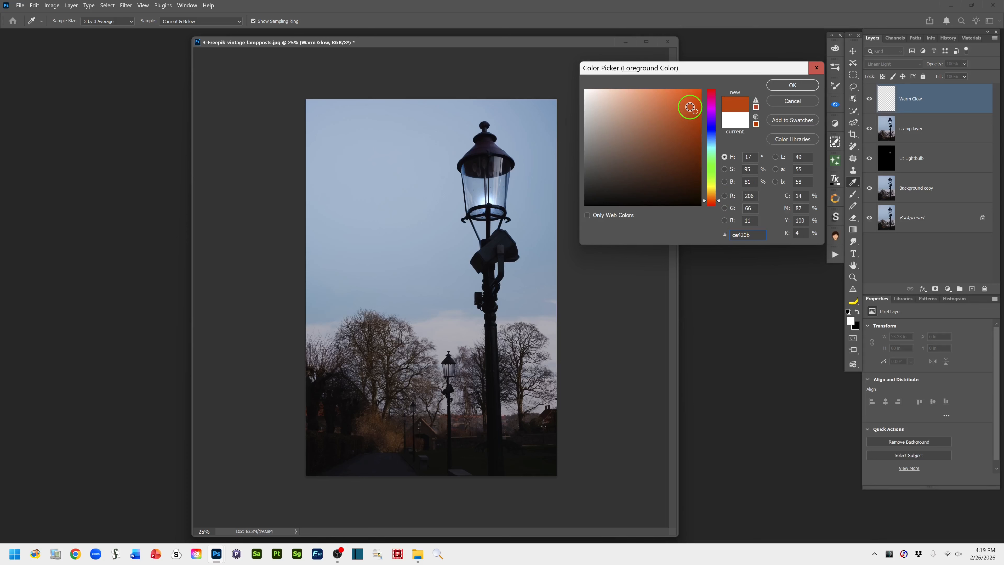
pyautogui.click(689, 106)
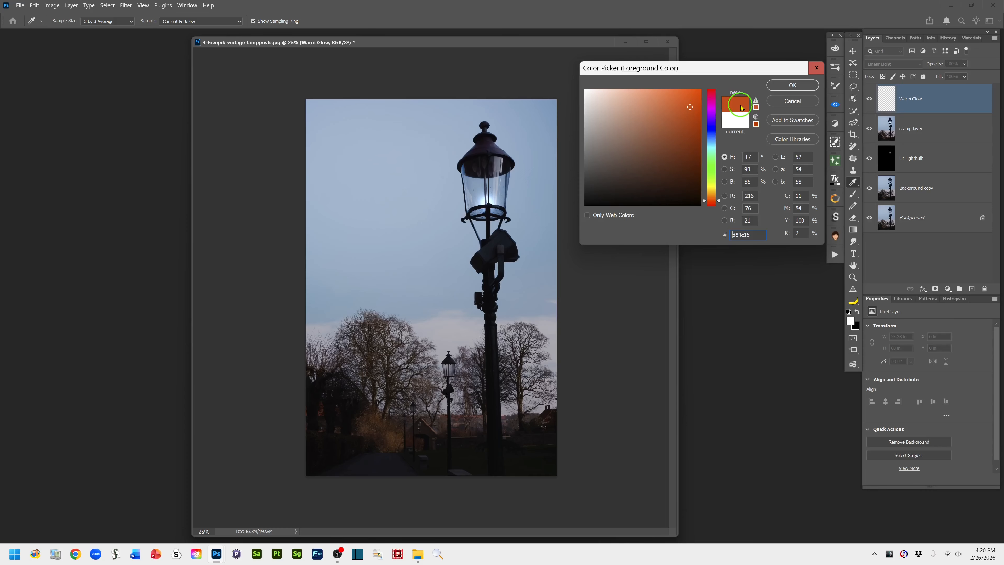
pyautogui.click(789, 85)
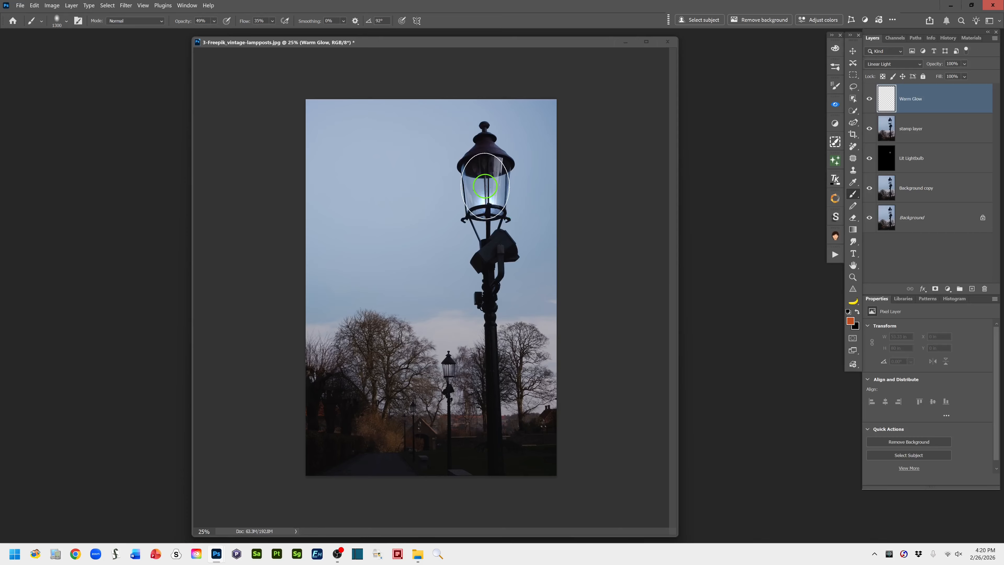
pyautogui.click(487, 186)
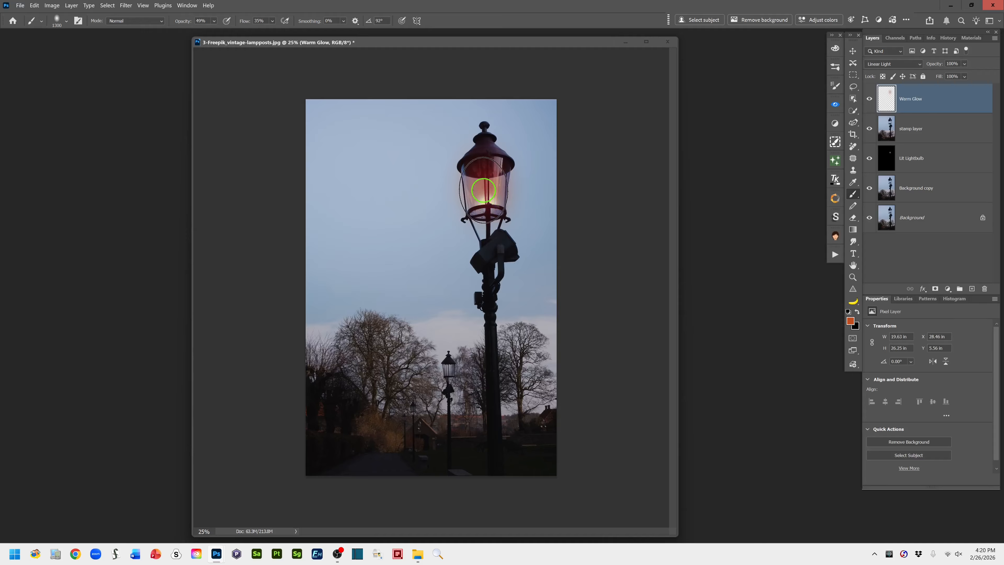
pyautogui.click(486, 182)
# Change the foreground colour to the lighter orange f67b20
pyautogui.click(851, 321)
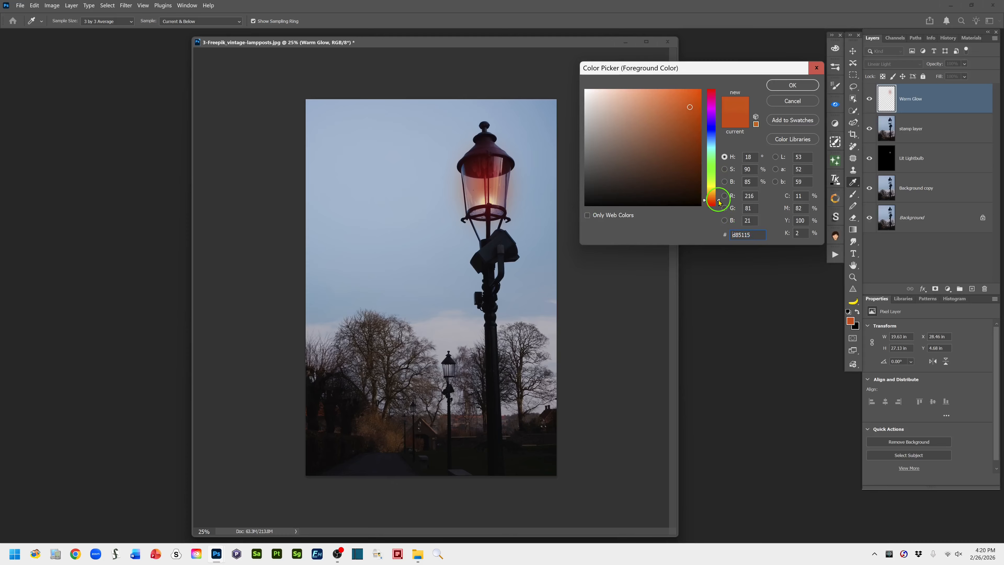
pyautogui.moveTo(718, 199); pyautogui.dragTo(718, 198)
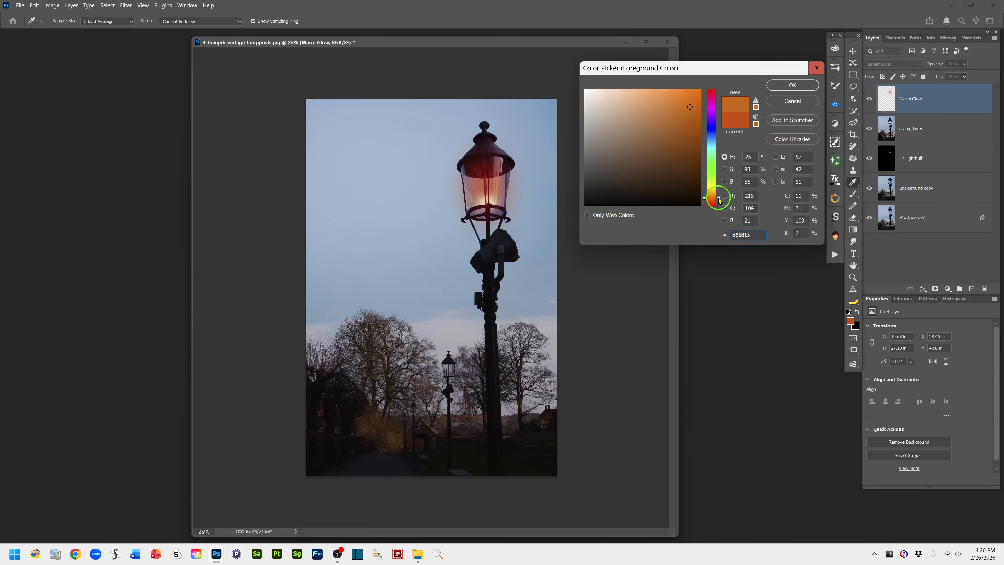
pyautogui.click(686, 97)
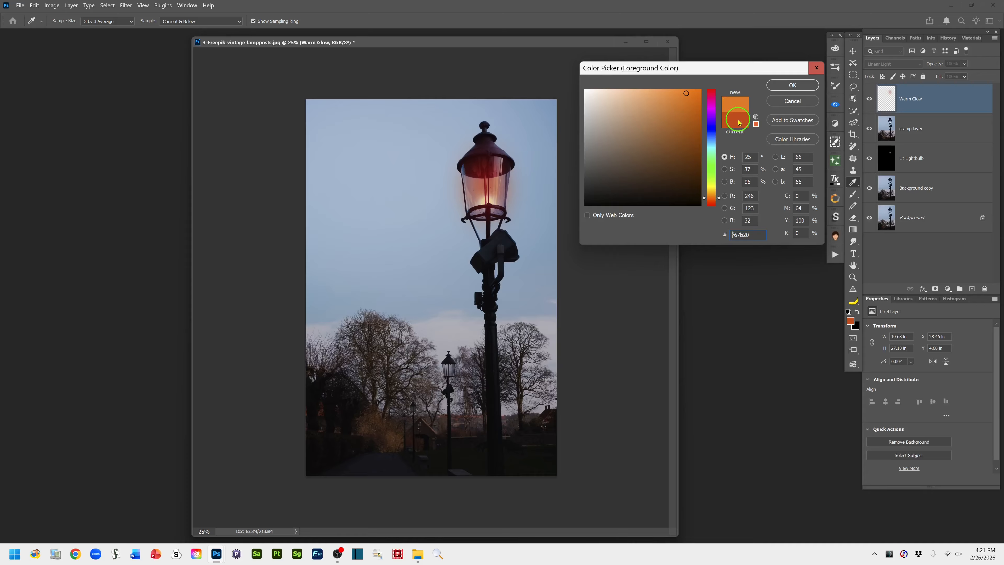
pyautogui.click(787, 86)
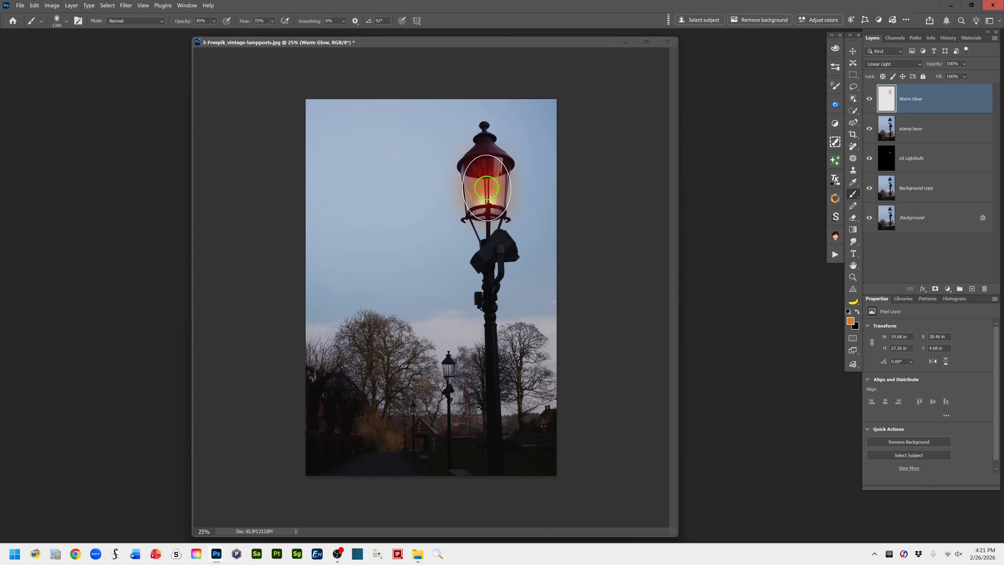
# Dab the current orange over the large lantern's glass on the Warm Glow layer, and add a dab of yellow fbe340 over it
pyautogui.click(486, 187)
pyautogui.click(851, 321)
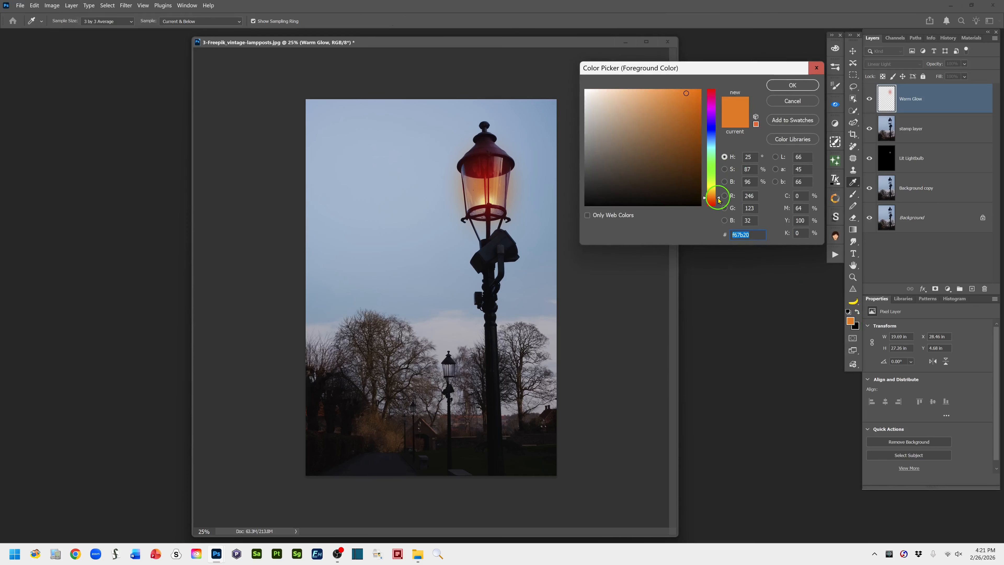
pyautogui.moveTo(719, 200); pyautogui.dragTo(721, 191)
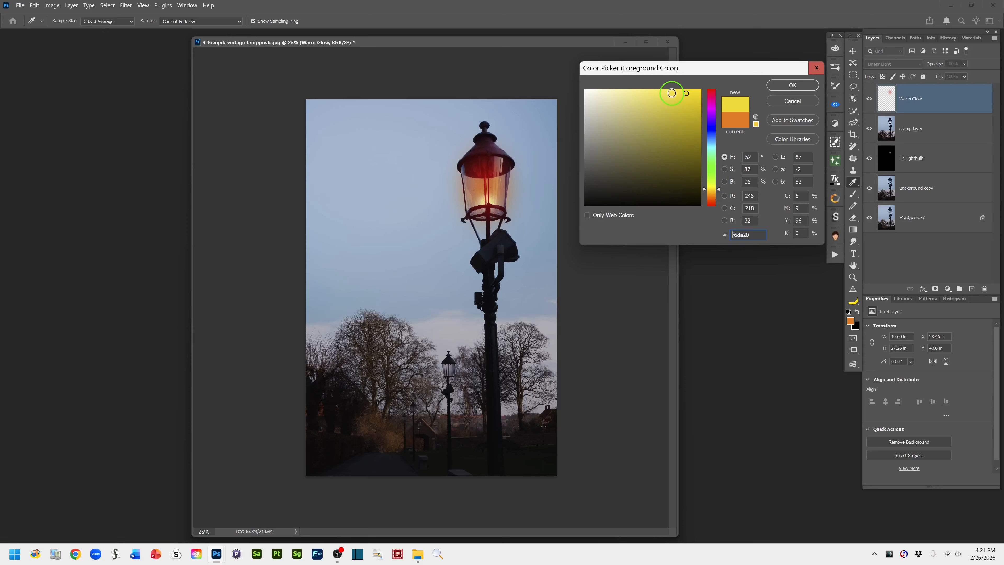
pyautogui.click(674, 90)
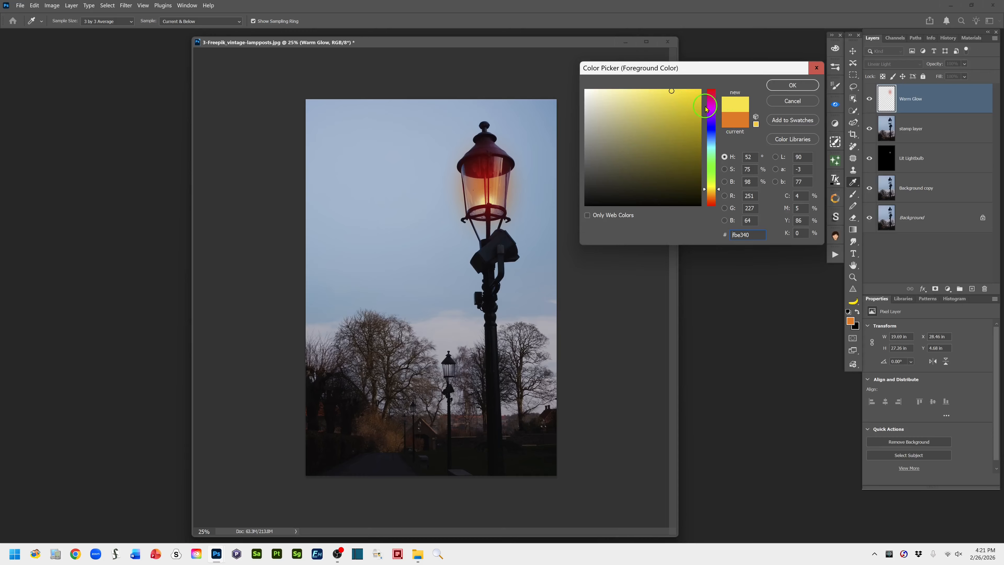
pyautogui.click(788, 86)
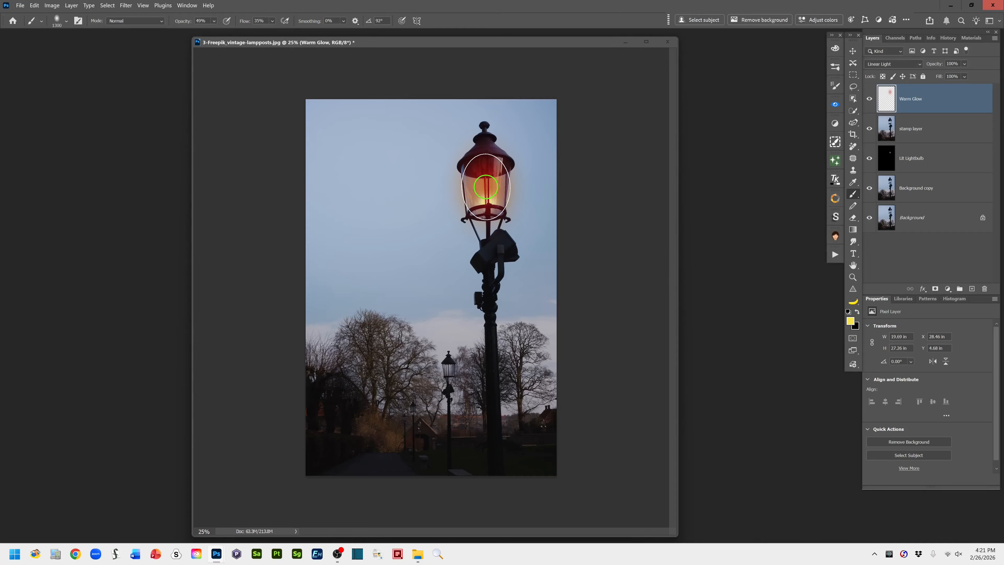
pyautogui.click(485, 187)
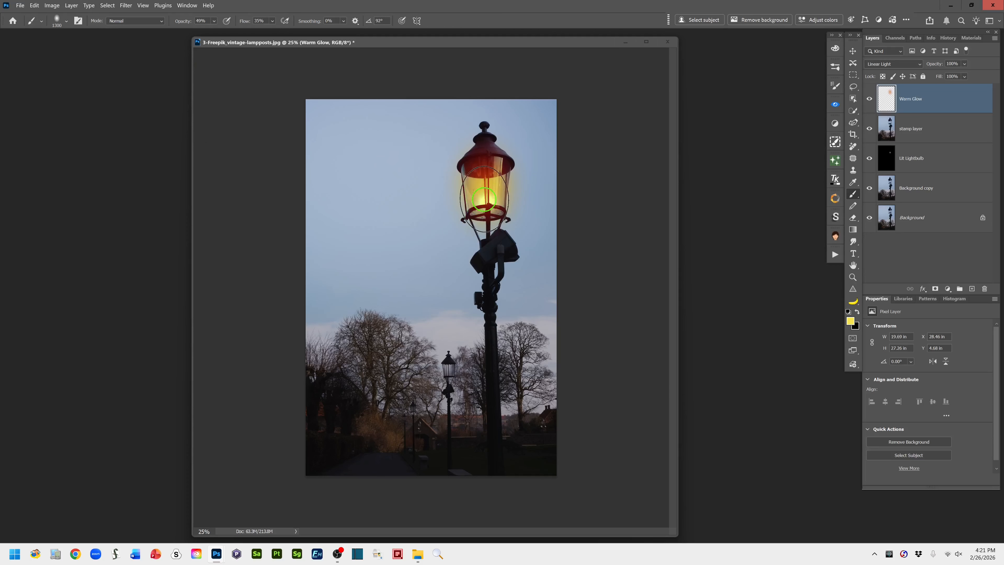
# Check the current brush preset and set the Warm Glow layer's opacity to 80%
pyautogui.click(65, 26)
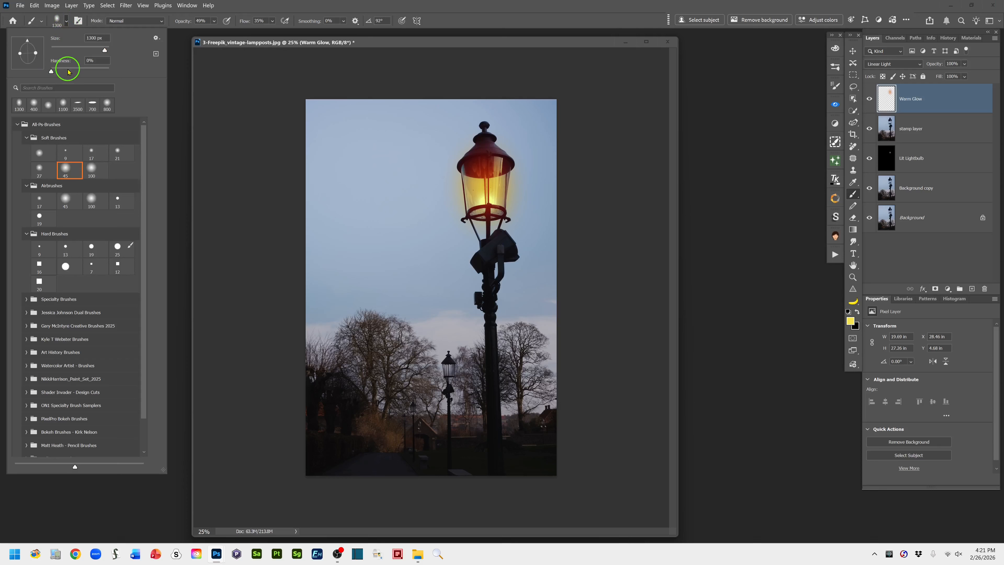
pyautogui.click(439, 19)
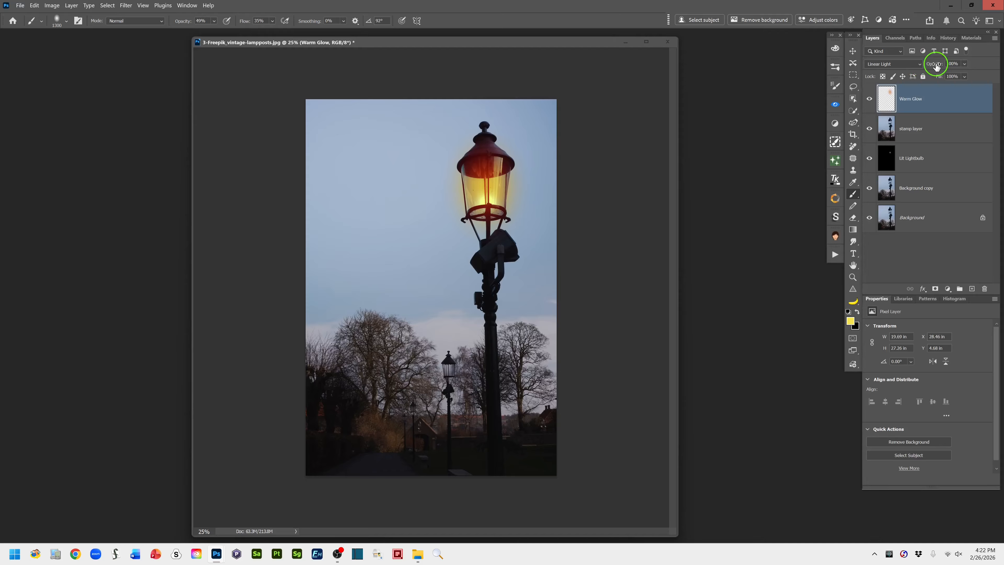
pyautogui.moveTo(936, 66)
pyautogui.mouseDown()
pyautogui.moveTo(913, 65)
pyautogui.moveTo(937, 65)
pyautogui.moveTo(901, 77)
pyautogui.moveTo(937, 67)
pyautogui.moveTo(928, 67)
pyautogui.mouseUp()
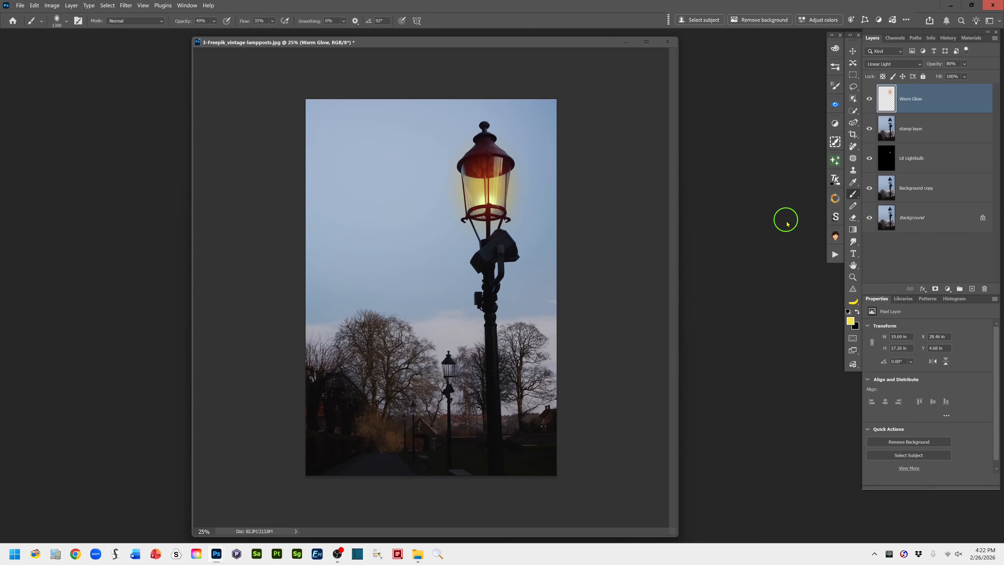
# Examine the glow and the smaller lampposts up close, and compare the photo with and without the layers above Background
pyautogui.hotkey('ctrl', '+')
pyautogui.hotkey('ctrl', '+')
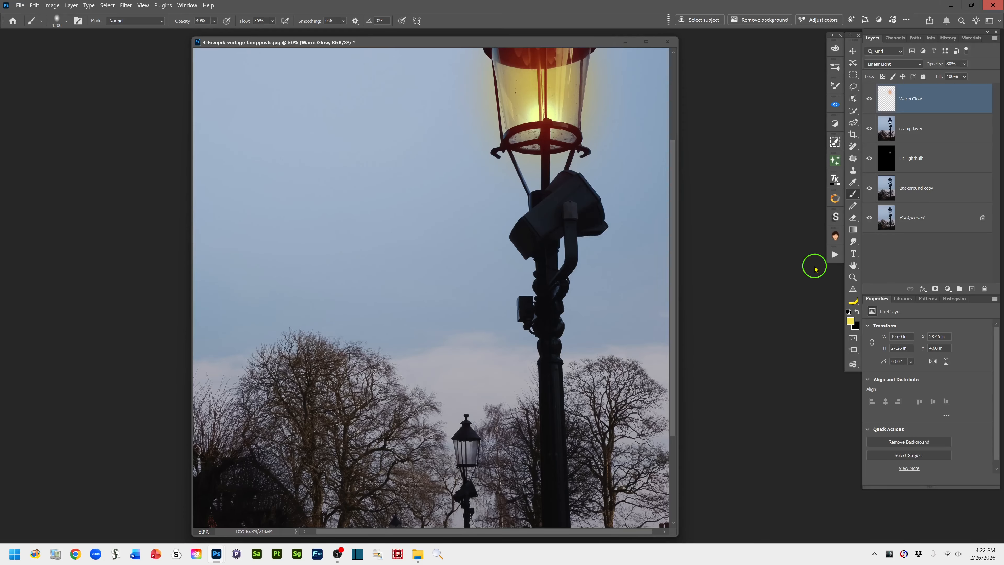
pyautogui.moveTo(538, 417); pyautogui.dragTo(553, 172)
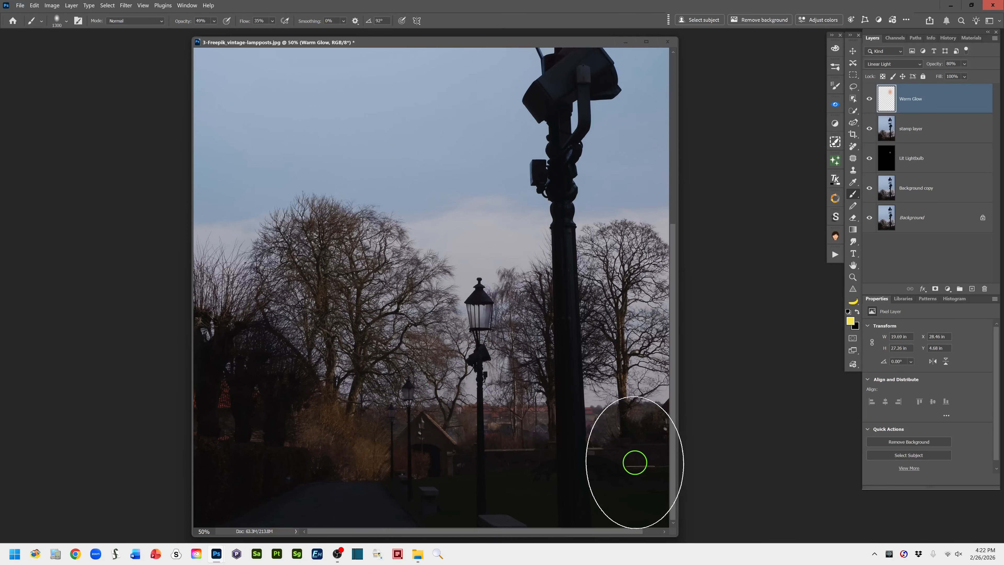
pyautogui.moveTo(511, 276)
pyautogui.mouseDown()
pyautogui.moveTo(487, 463)
pyautogui.moveTo(487, 442)
pyautogui.mouseUp()
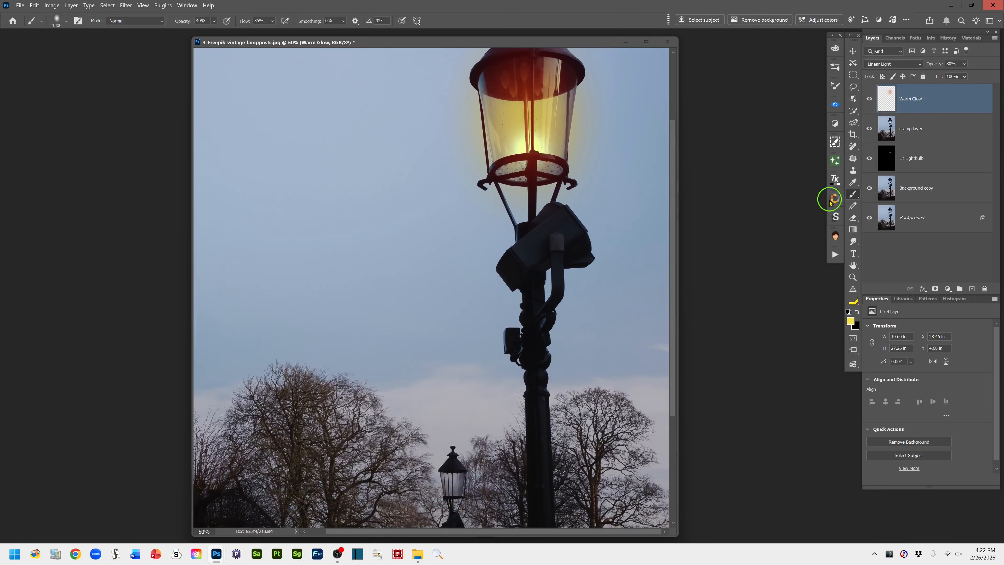
pyautogui.hotkey('ctrl', '-')
pyautogui.hotkey('ctrl', '-')
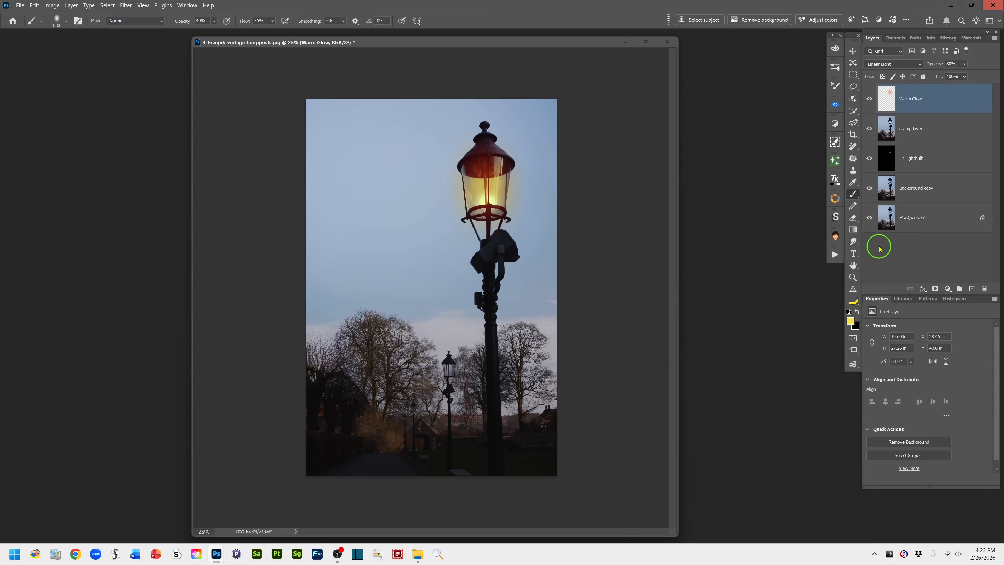
pyautogui.keyDown('alt'); pyautogui.click(870, 218); pyautogui.keyUp('alt')
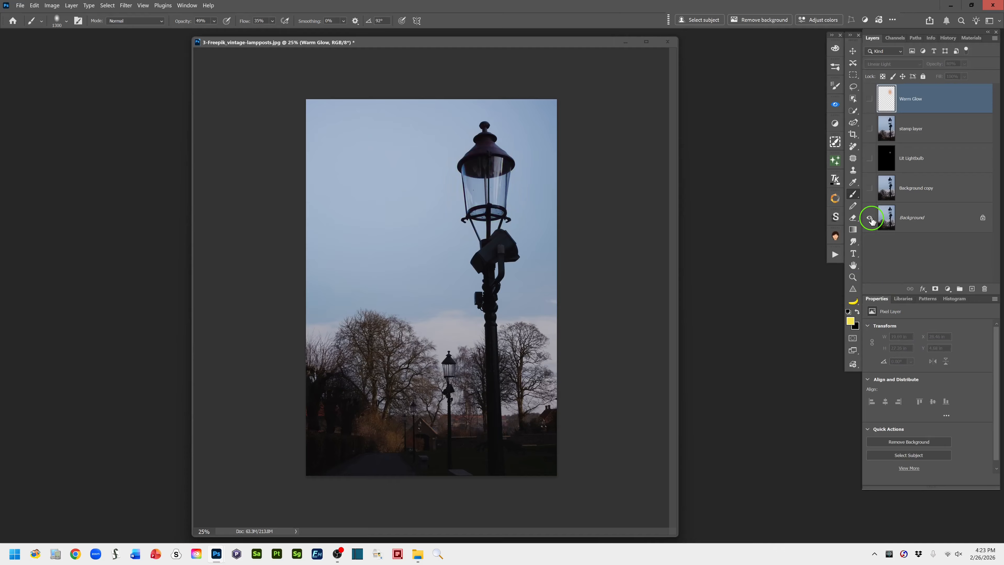
pyautogui.keyDown('alt'); pyautogui.click(871, 218); pyautogui.keyUp('alt')
pyautogui.keyDown('alt'); pyautogui.click(871, 218); pyautogui.keyUp('alt')
pyautogui.keyDown('alt'); pyautogui.click(871, 218); pyautogui.keyUp('alt')
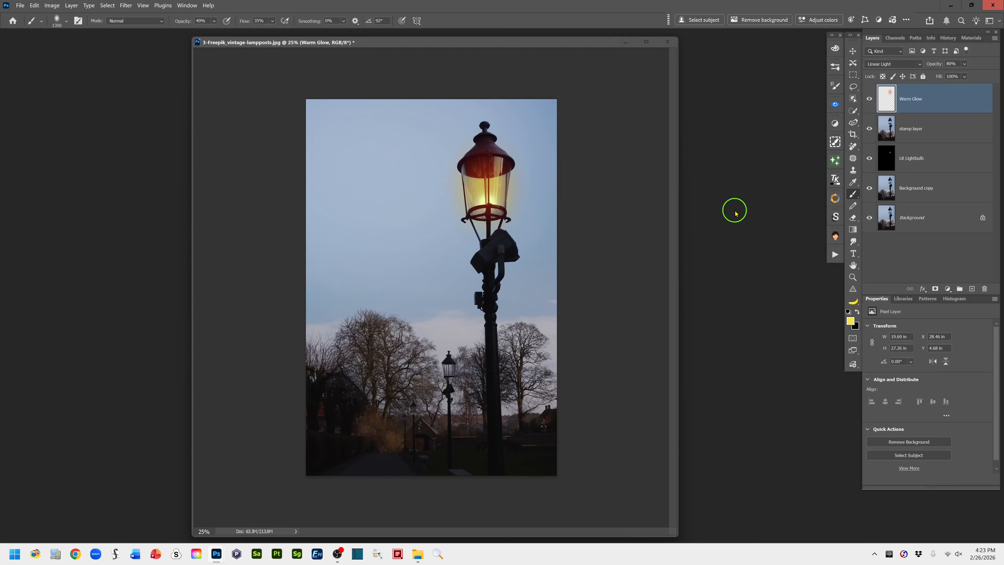
# Hide the Warm Glow, stamp layer and Lit Lightbulb layers
pyautogui.click(869, 99)
pyautogui.click(869, 158)
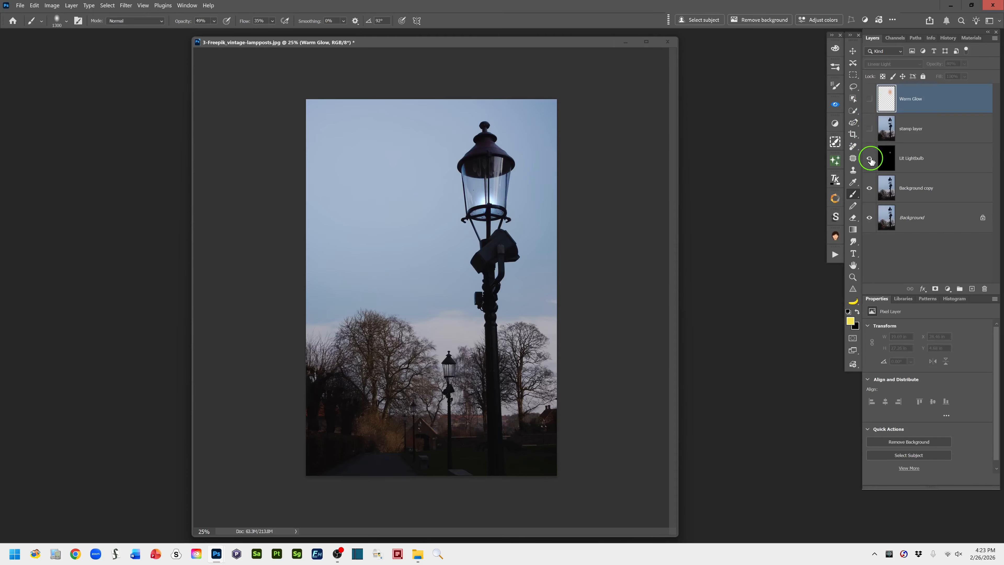
pyautogui.click(869, 158)
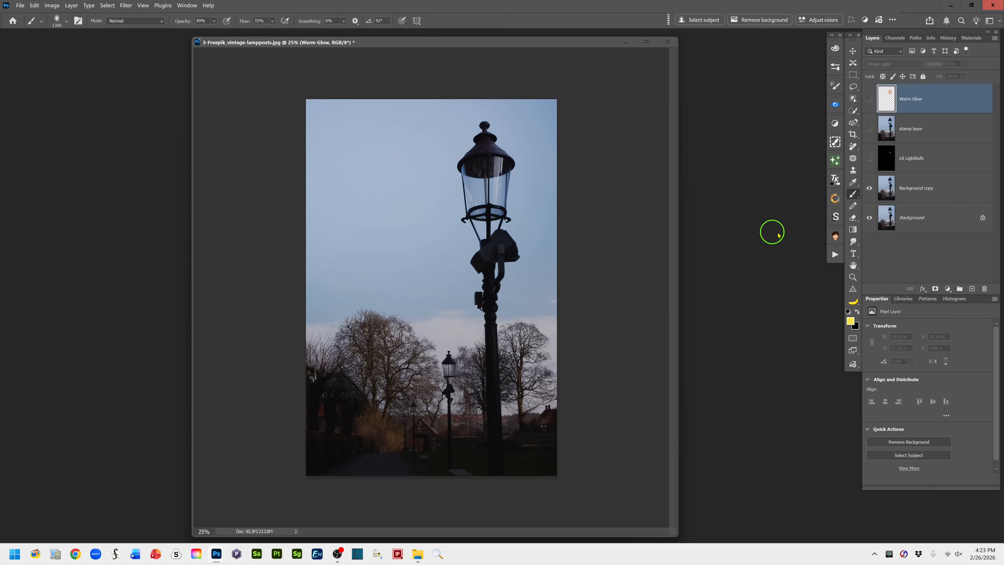
# Restore the default black and white colours, set brush opacity and flow to 100%, and choose the first round brush in Soft Brushes
pyautogui.click(848, 312)
pyautogui.moveTo(182, 23); pyautogui.dragTo(275, 23)
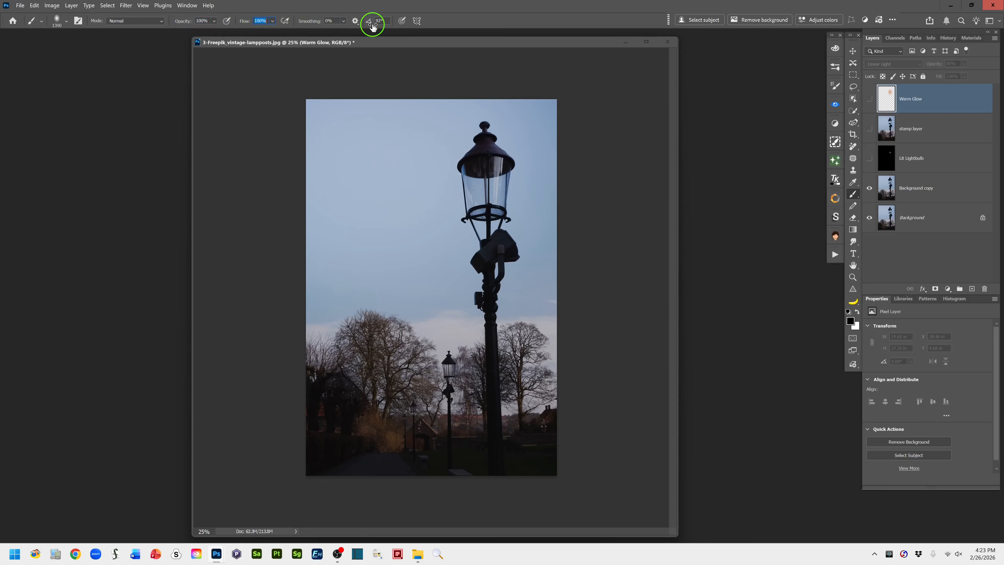
pyautogui.click(66, 20)
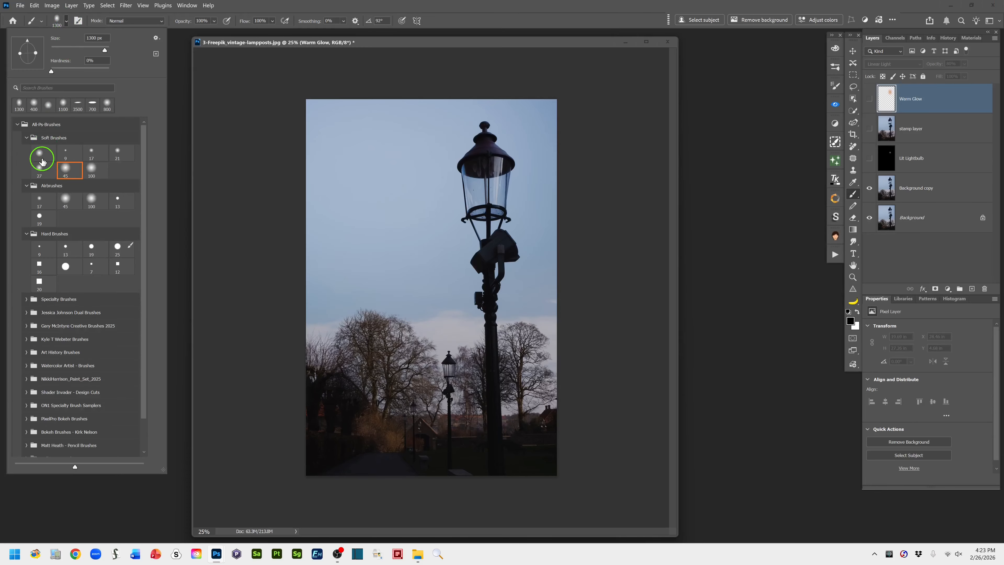
pyautogui.click(39, 153)
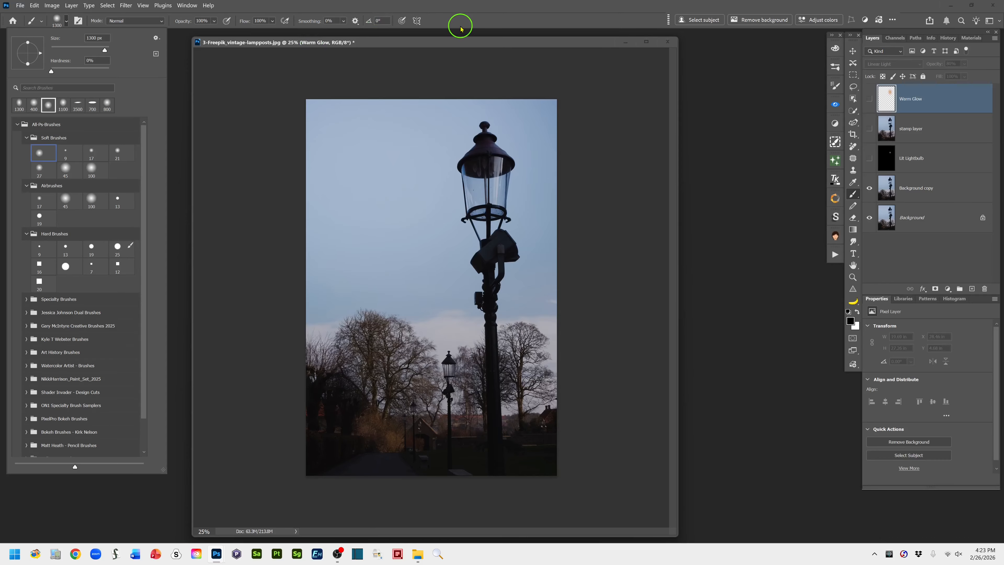
pyautogui.click(465, 18)
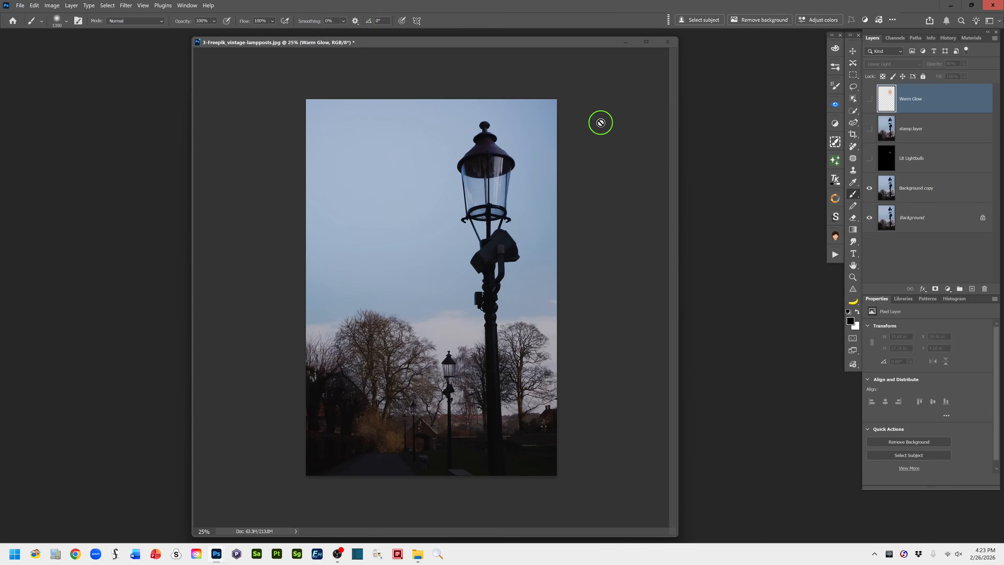
pyautogui.moveTo(545, 41); pyautogui.dragTo(587, 46)
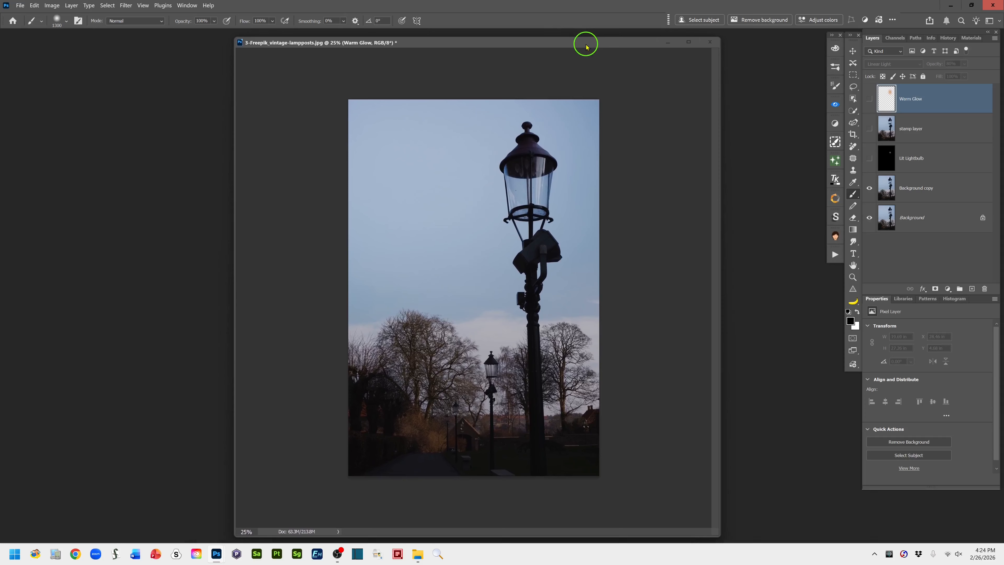
# Switch to the Lasso tool and group the Warm Glow, stamp layer and Lit Lightbulb layers
pyautogui.click(851, 87)
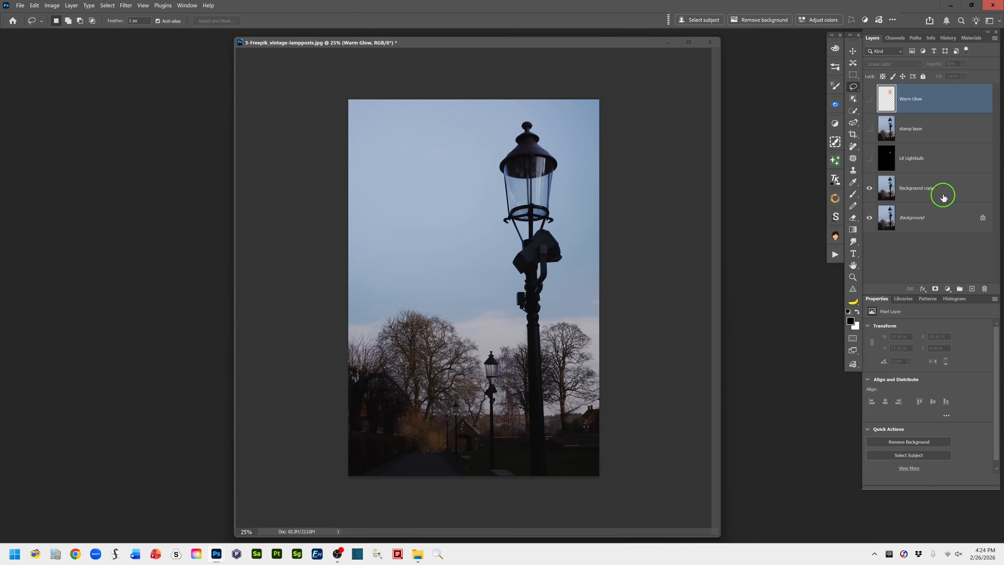
pyautogui.click(889, 189)
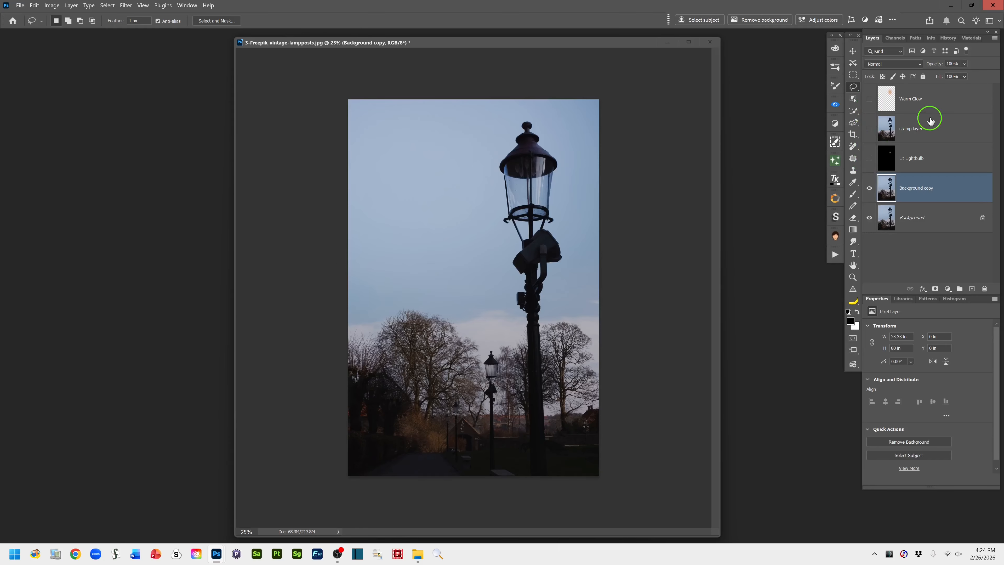
pyautogui.click(952, 97)
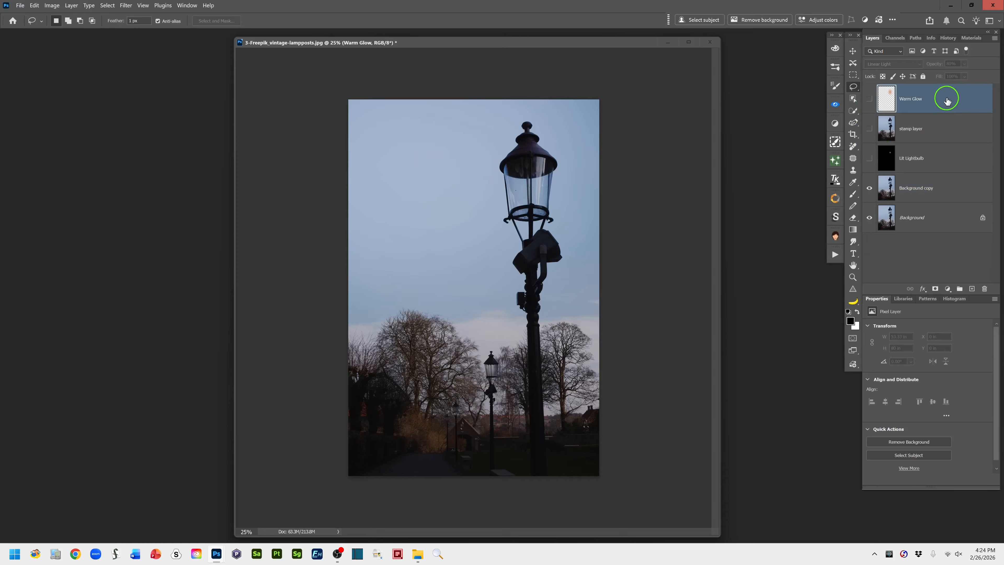
pyautogui.keyDown('shift'); pyautogui.click(944, 155); pyautogui.keyUp('shift')
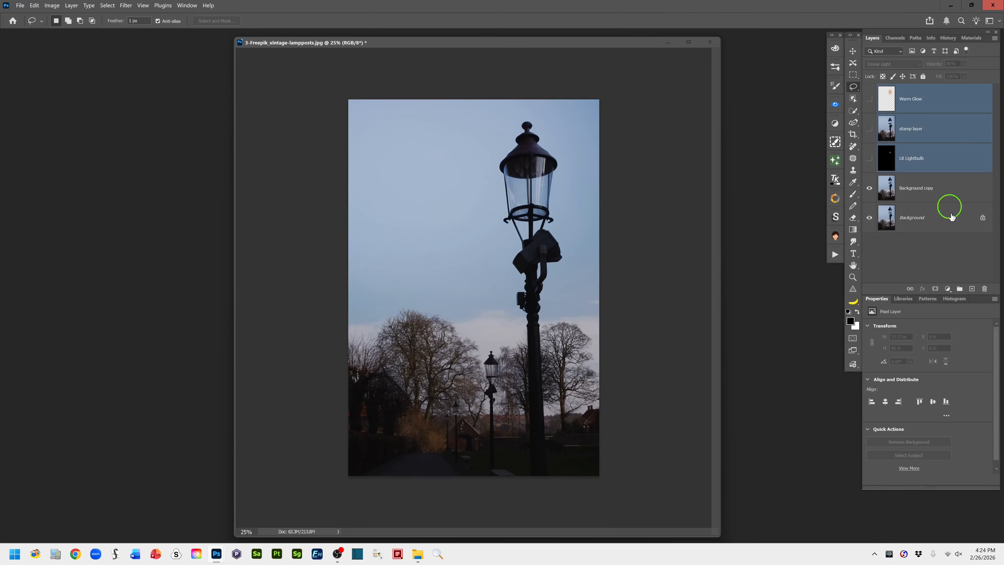
pyautogui.click(960, 289)
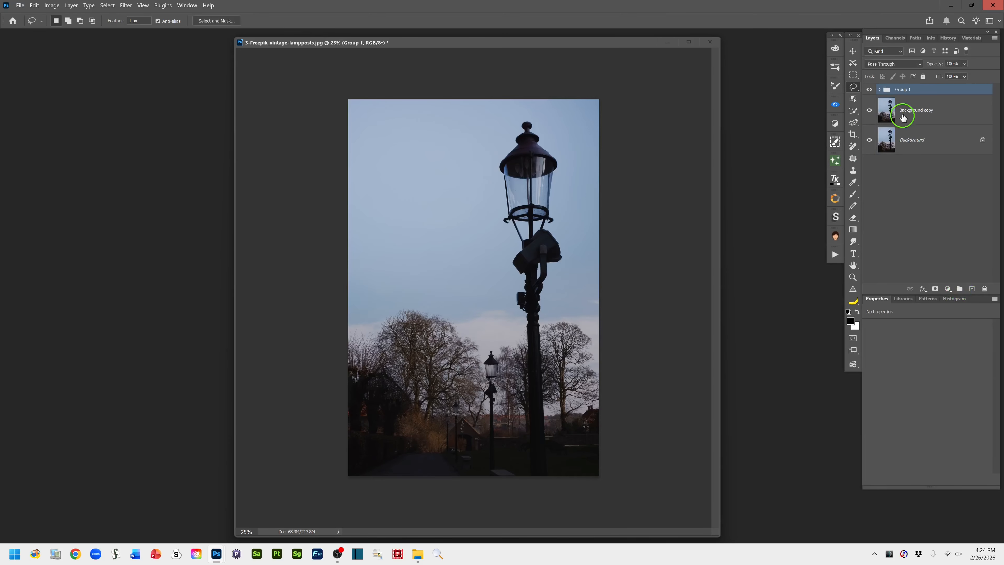
# Expand the new layer group and rename it "Manual litebulb lighting fx"
pyautogui.doubleClick(902, 90)
pyautogui.click(880, 91)
pyautogui.click(880, 90)
pyautogui.doubleClick(909, 90)
pyautogui.write('Manual litebulb ighti')
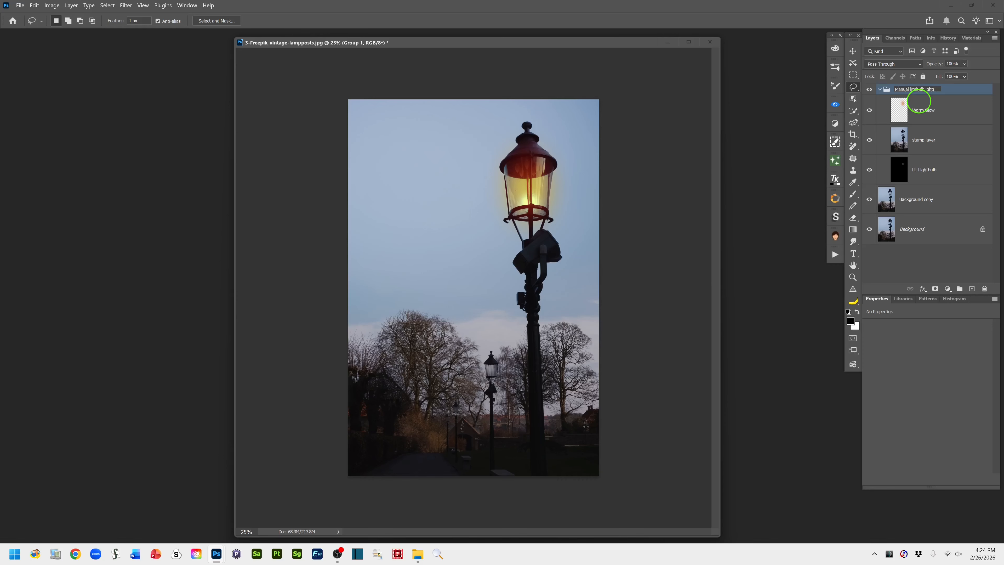
pyautogui.write('ng fx')
pyautogui.click(963, 93)
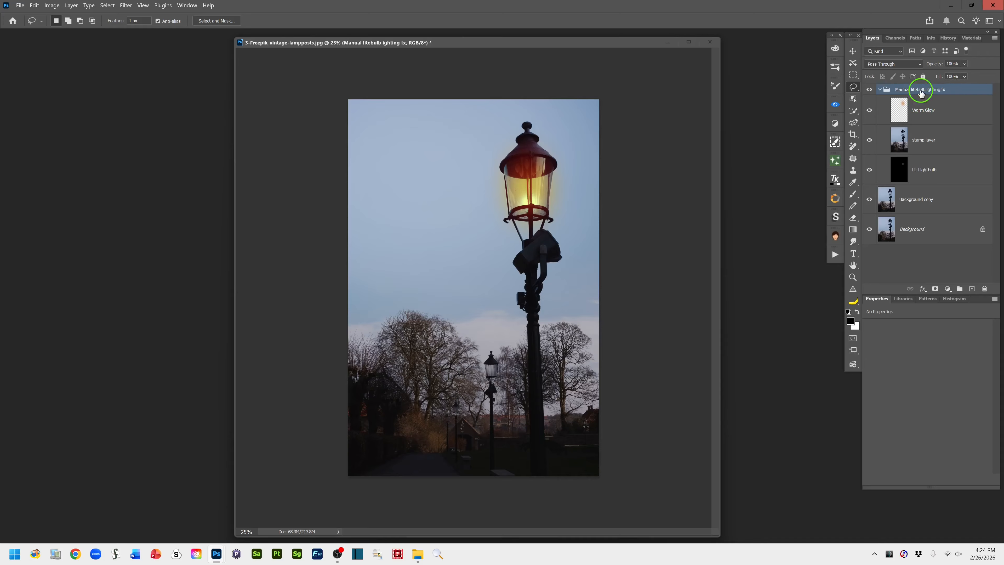
# Collapse and hide the manual lighting group, and select the Background copy layer
pyautogui.click(880, 90)
pyautogui.click(869, 89)
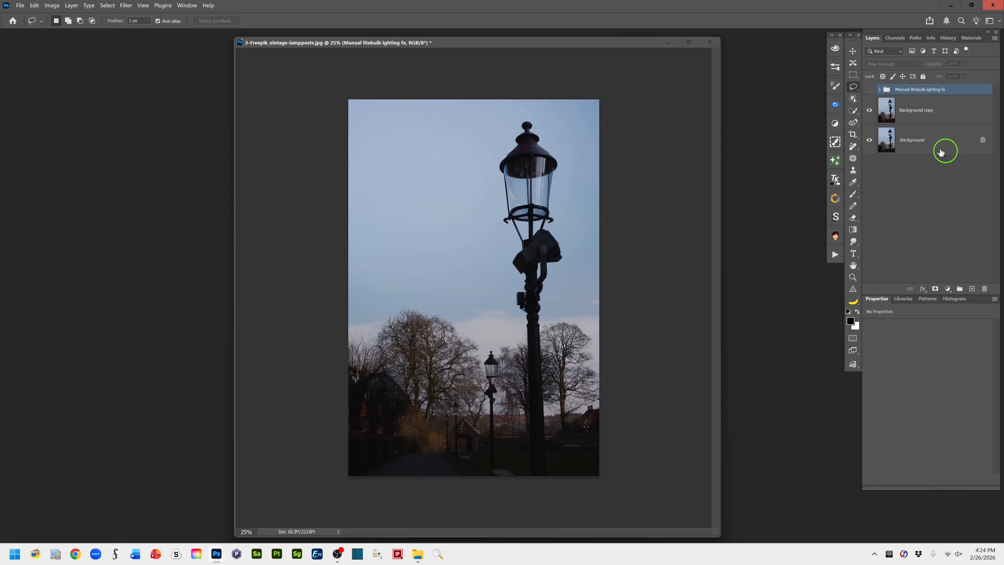
pyautogui.click(898, 110)
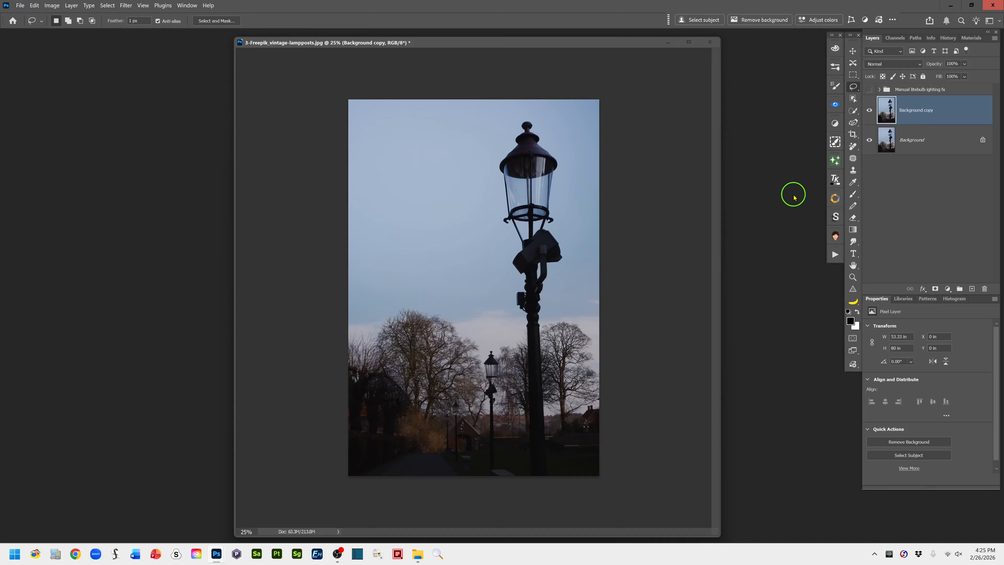
# Select the entire image on the Background copy layer and start a Generative Fill for it
pyautogui.hotkey('ctrl', 'a')
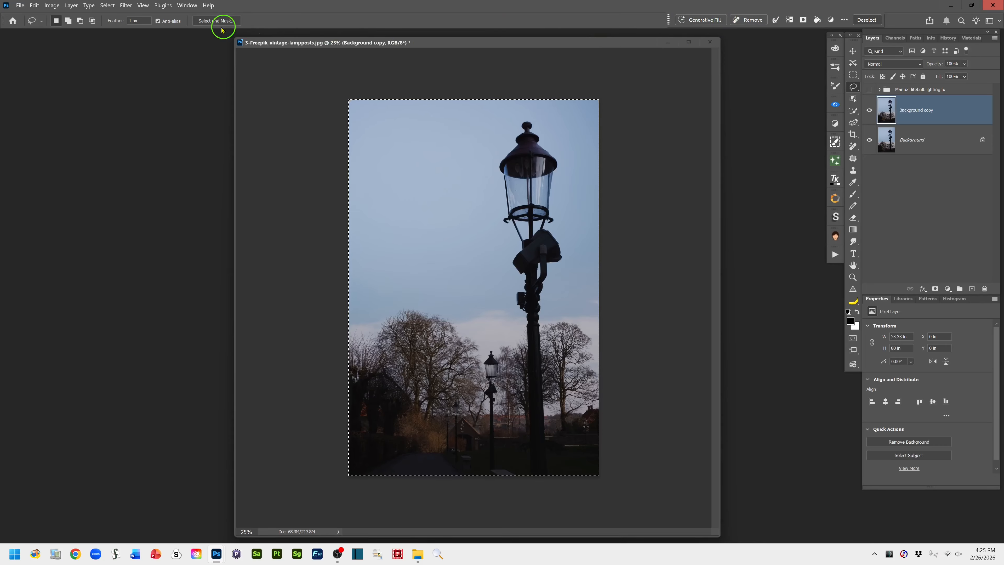
pyautogui.click(187, 6)
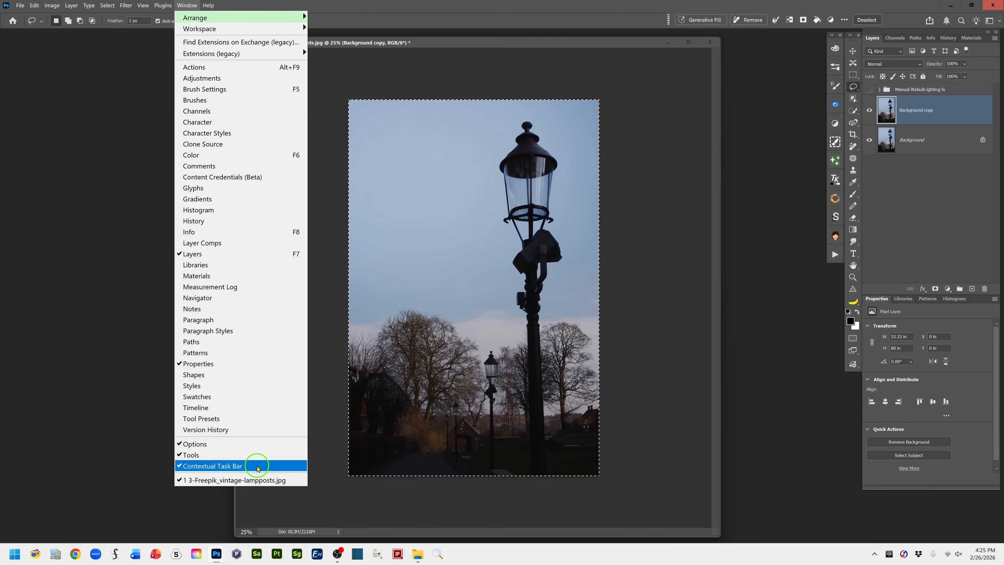
pyautogui.click(437, 20)
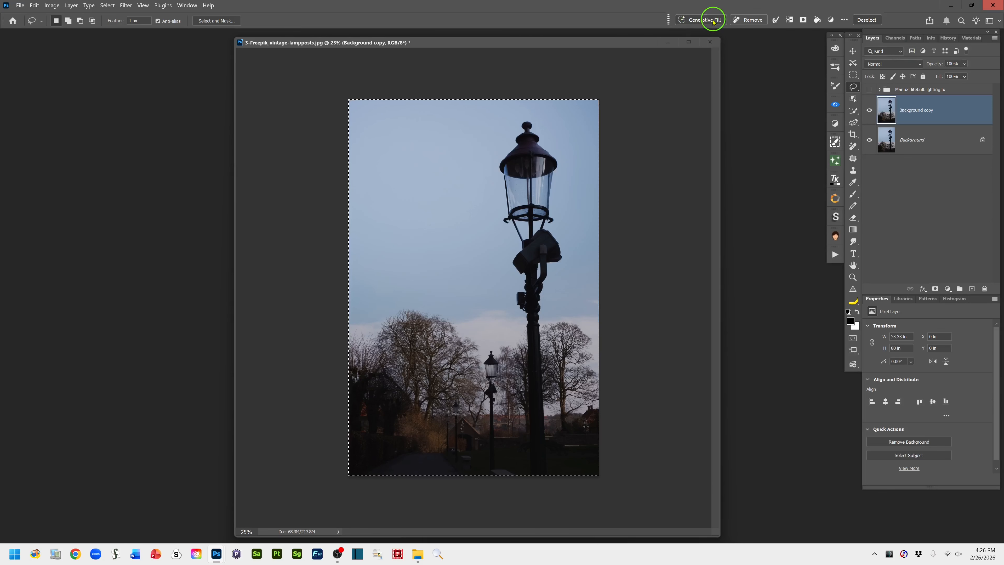
pyautogui.click(705, 21)
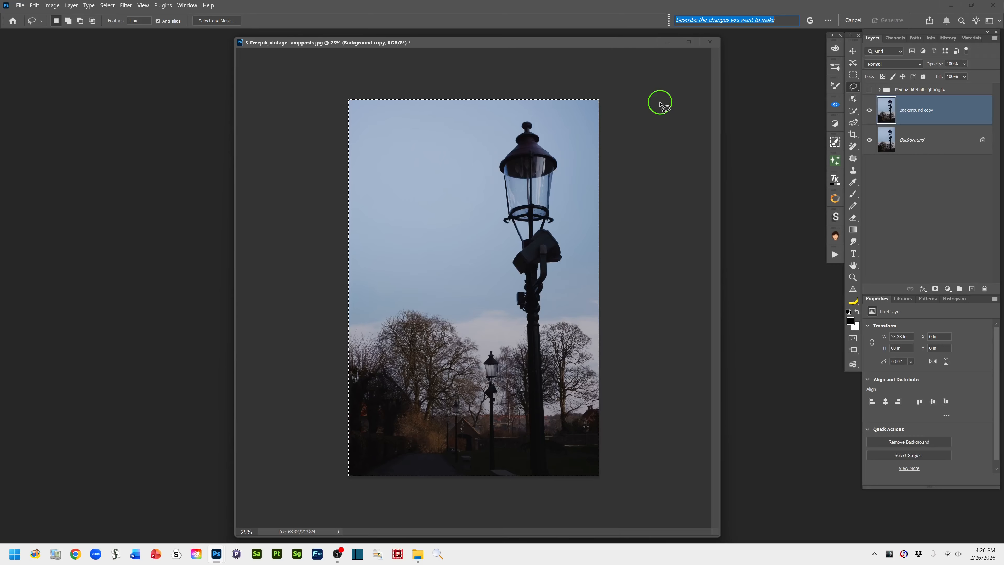
# Enter the fill prompt "Add soft glowing warm light filling the glass lanterns, but don't reposition the lanterns."
pyautogui.write('A')
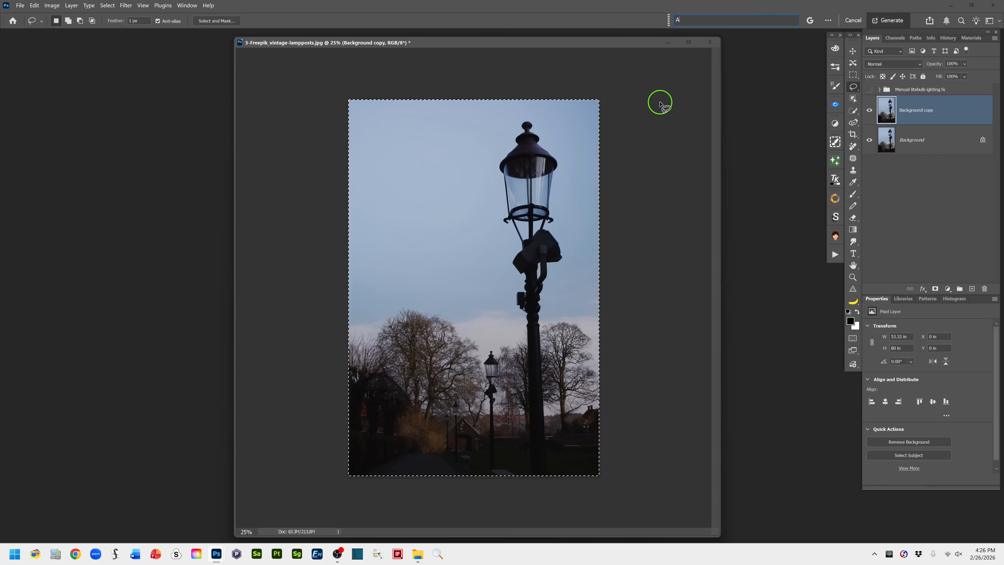
pyautogui.write('dd soft glowing')
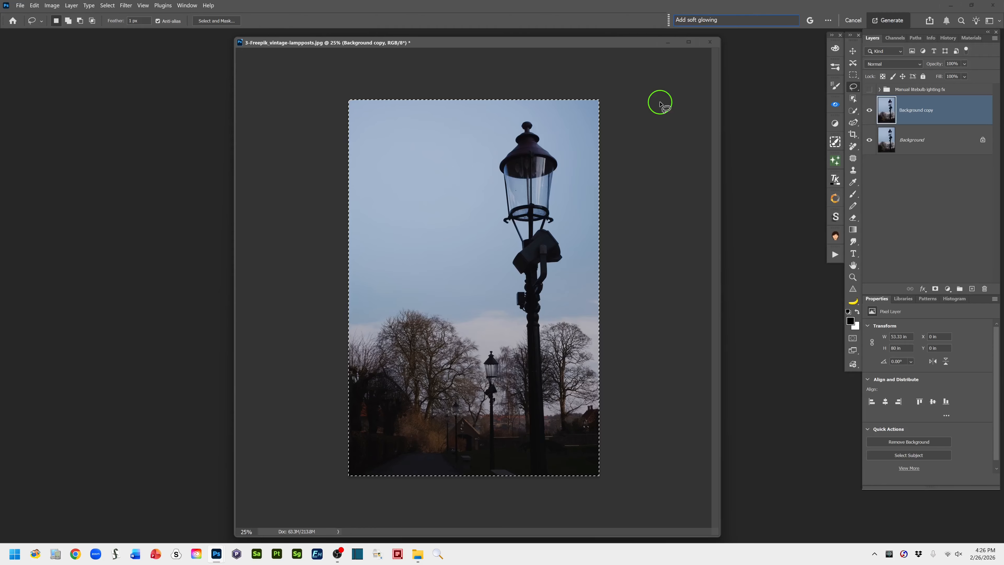
pyautogui.write(' warm light filling the glass l')
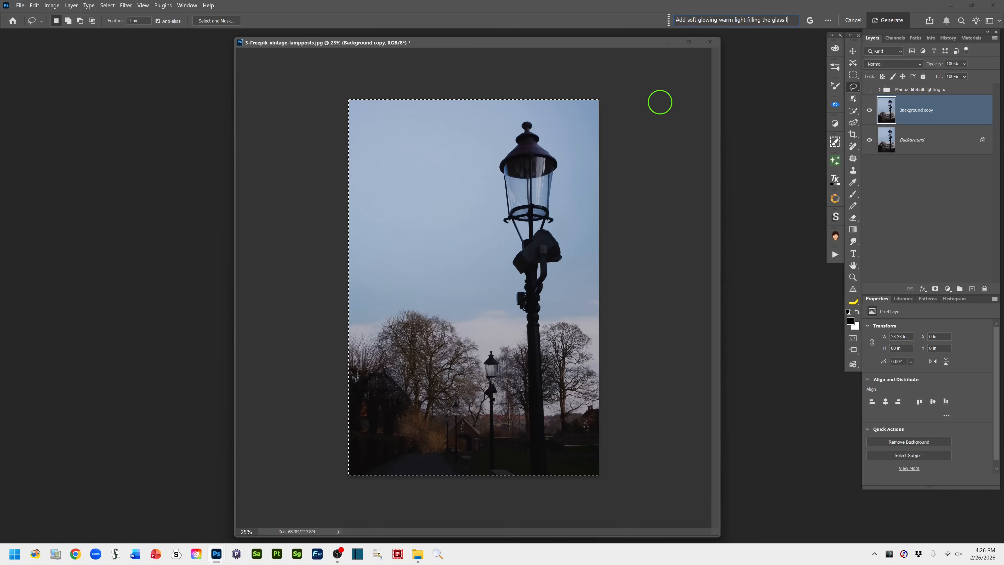
pyautogui.write('anterns, but')
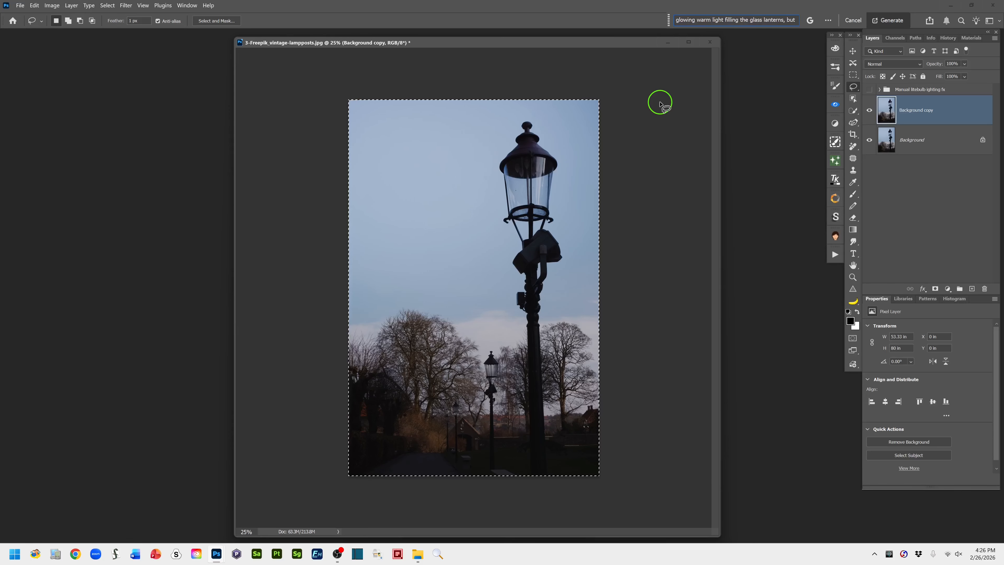
pyautogui.write(" don't rep")
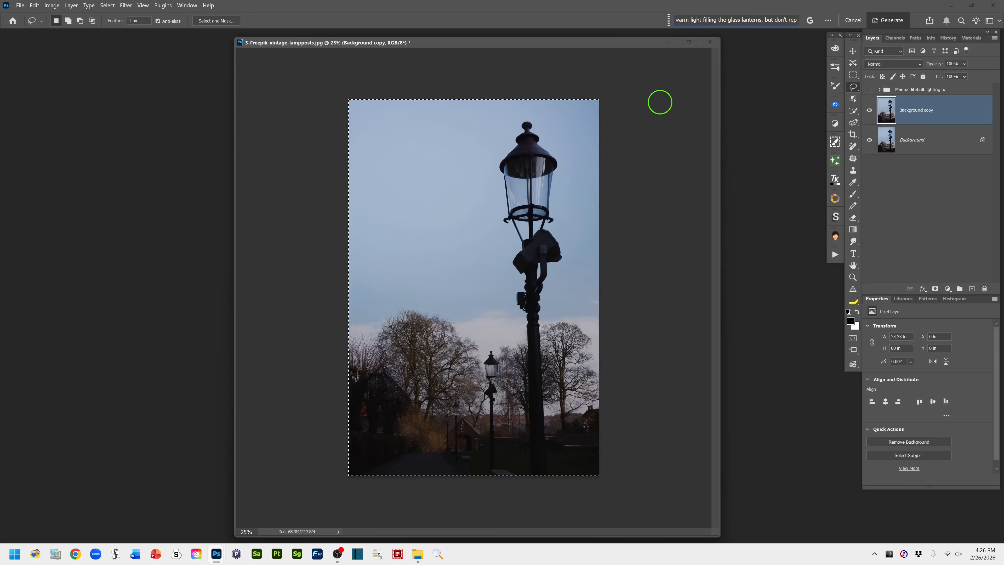
pyautogui.write('lace th')
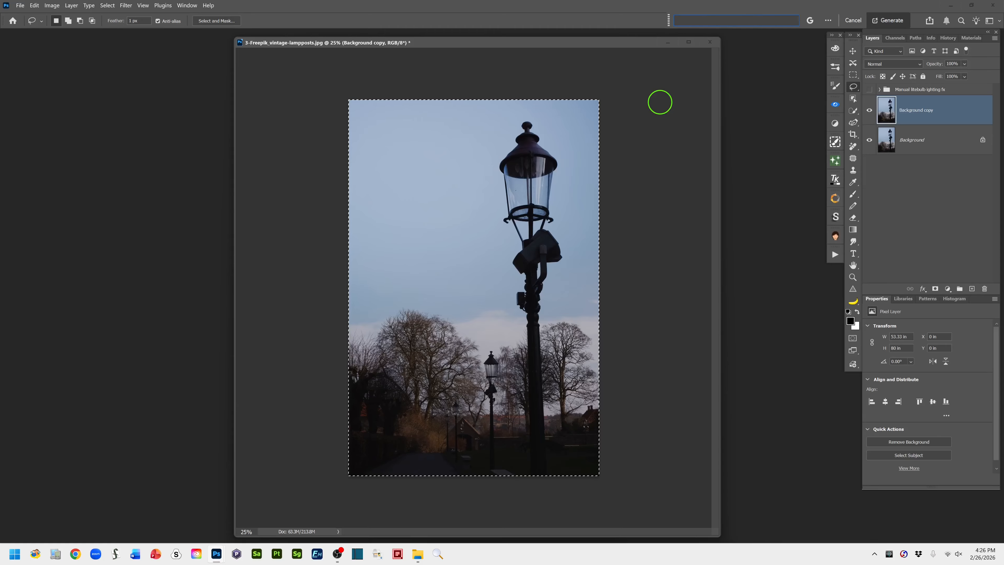
pyautogui.write(' the lanterns.')
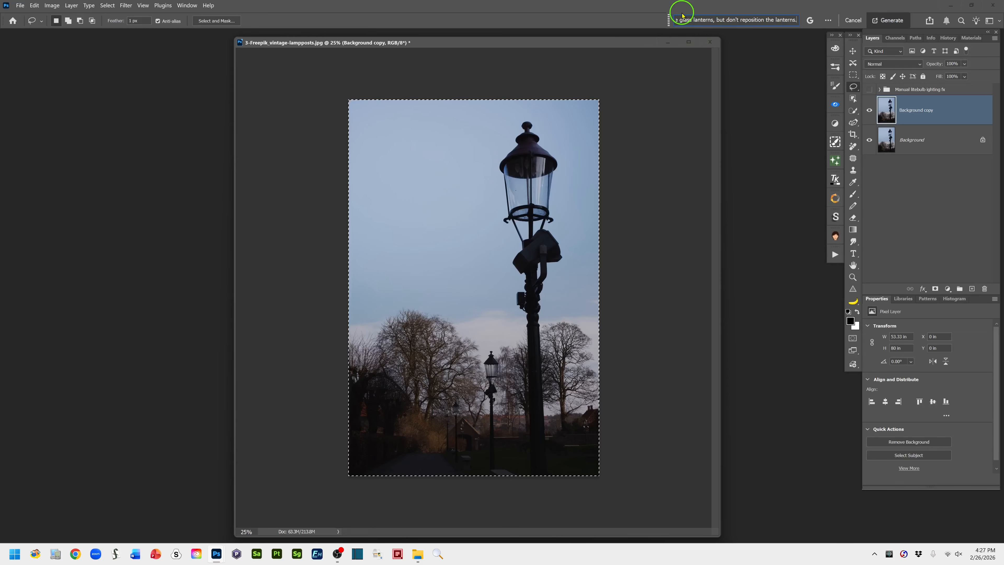
# Choose the Gemini 3 (with Nano Banana Pro) partner model and generate the lantern lighting
pyautogui.click(809, 20)
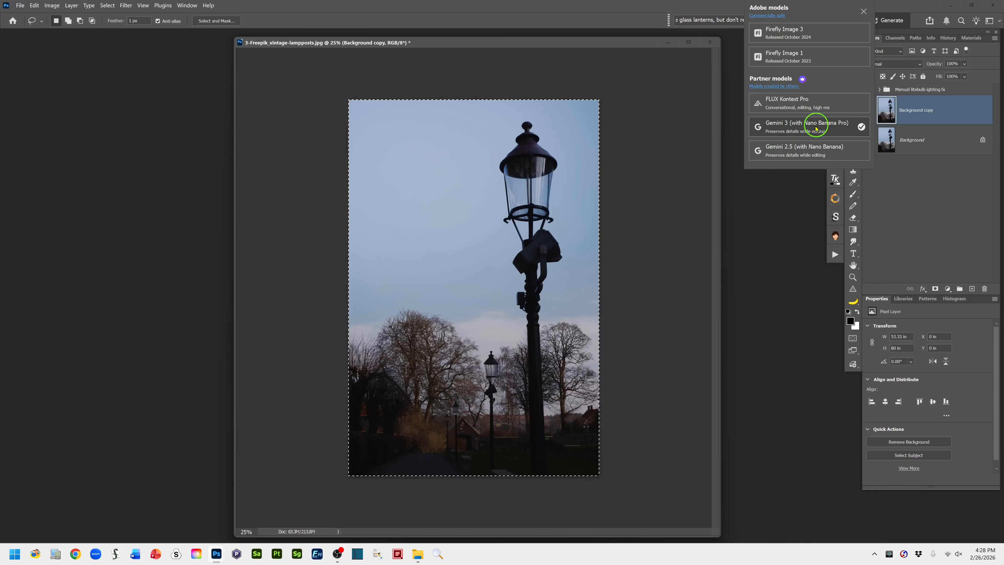
pyautogui.click(768, 127)
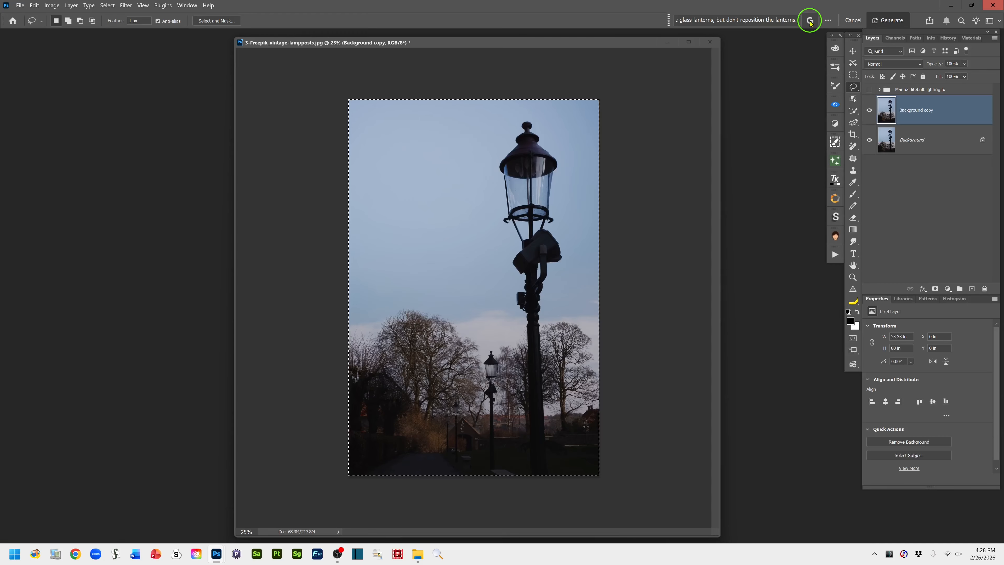
pyautogui.click(891, 21)
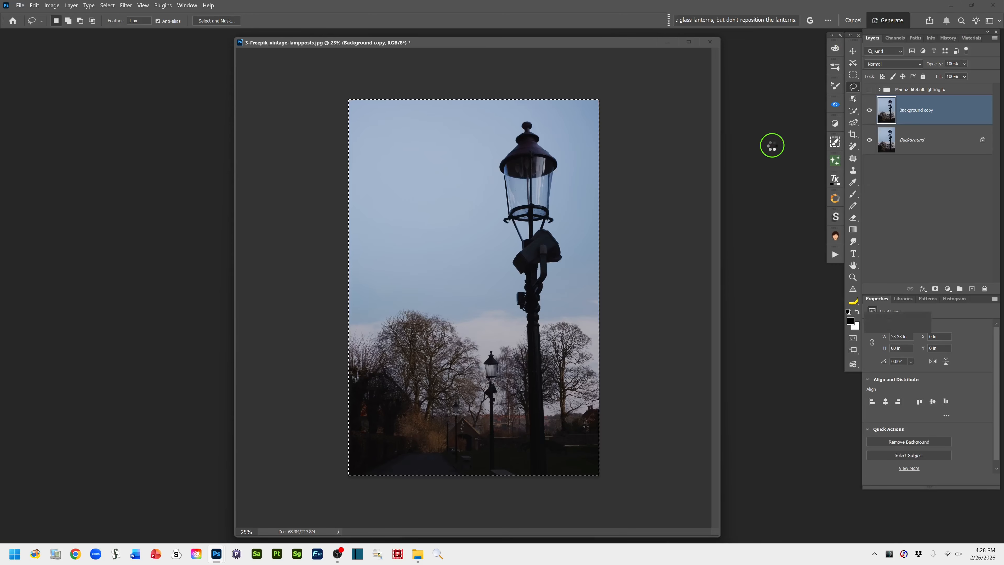
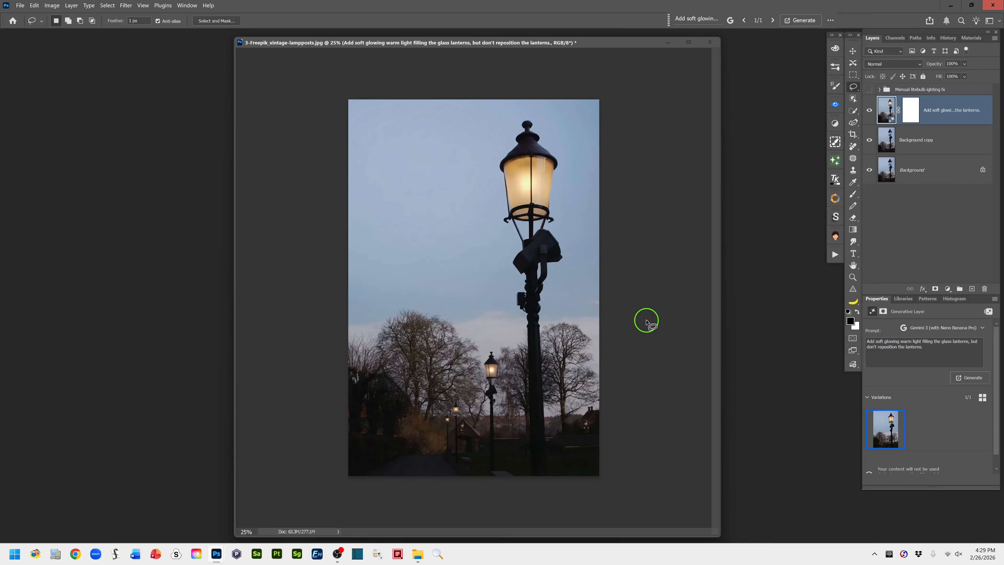
pyautogui.moveTo(884, 421)
pyautogui.click(900, 418)
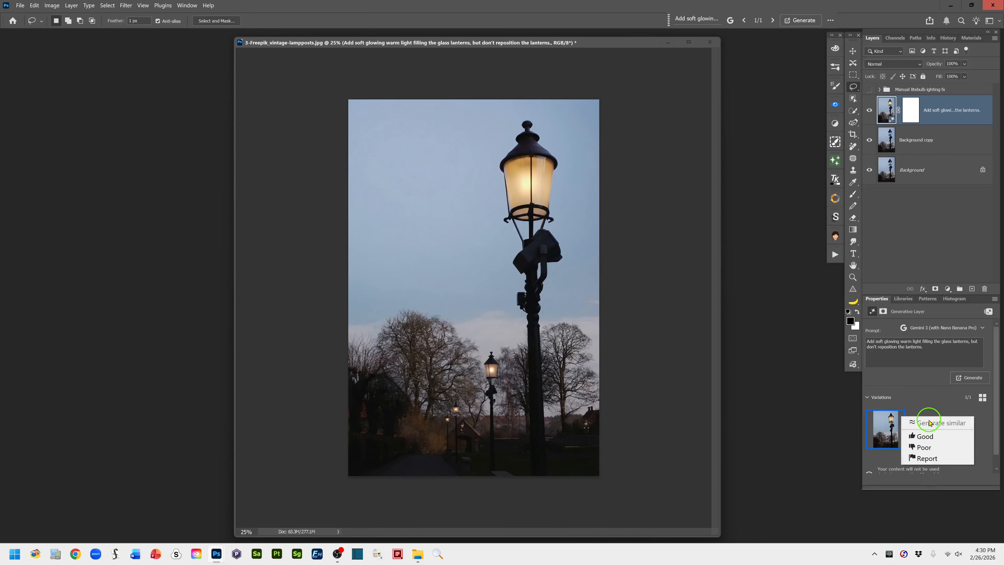
pyautogui.click(784, 389)
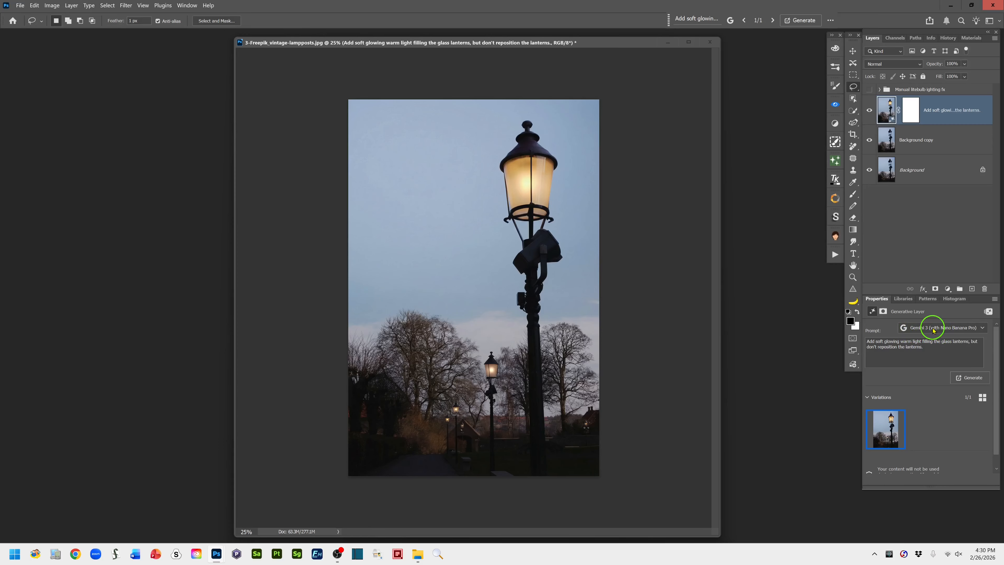
pyautogui.click(983, 328)
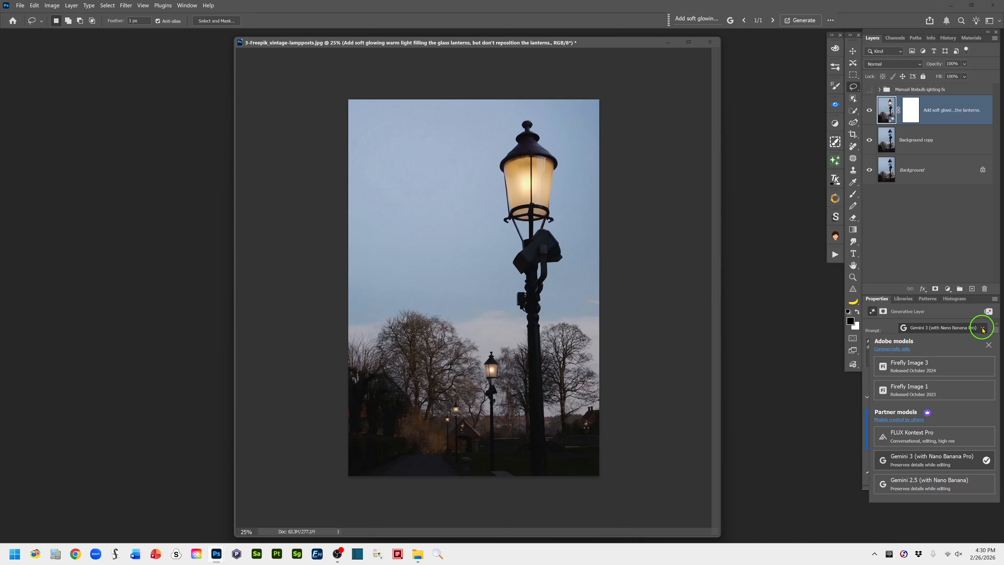
pyautogui.click(782, 312)
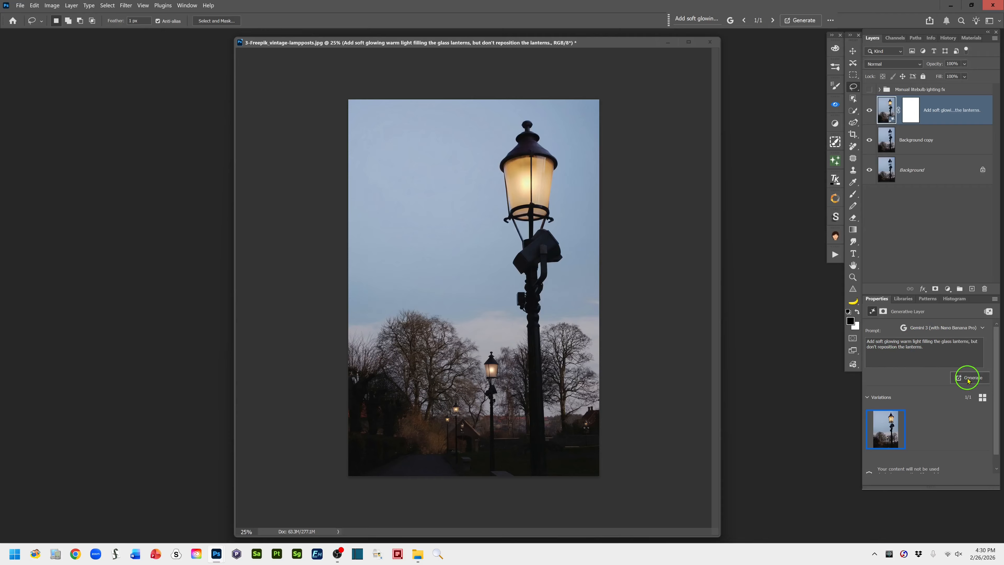
pyautogui.moveTo(897, 425)
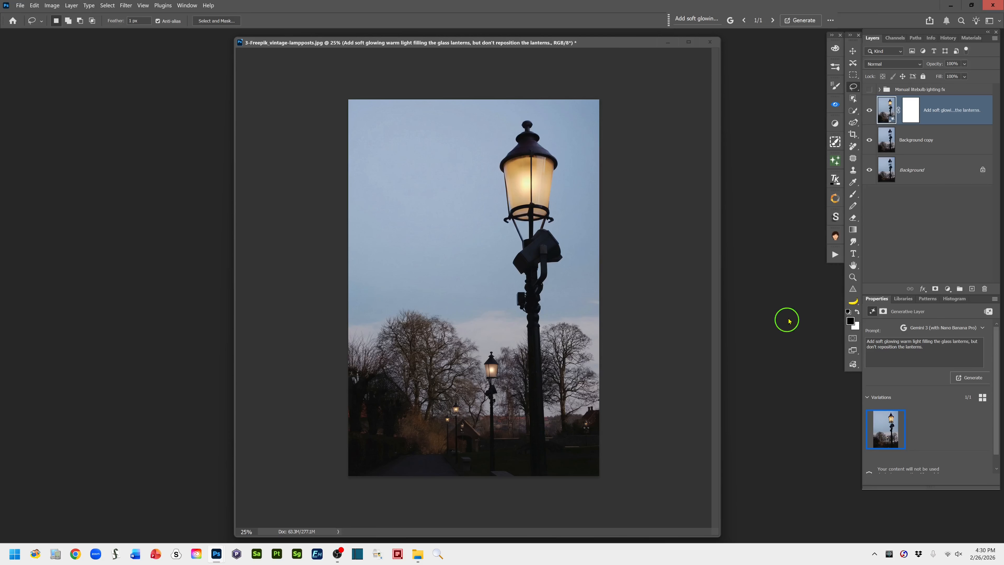
# Compare the generated lantern lighting with the original photo by repeatedly isolating the Background layer and restoring the other visible layers
pyautogui.keyDown('alt'); pyautogui.click(871, 173); pyautogui.keyUp('alt')
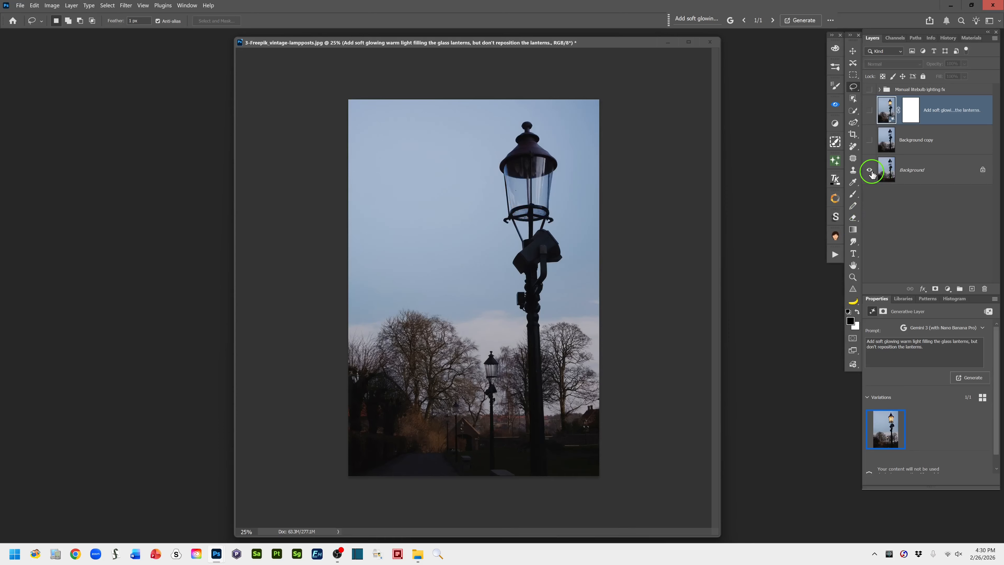
pyautogui.keyDown('alt'); pyautogui.click(871, 173); pyautogui.keyUp('alt')
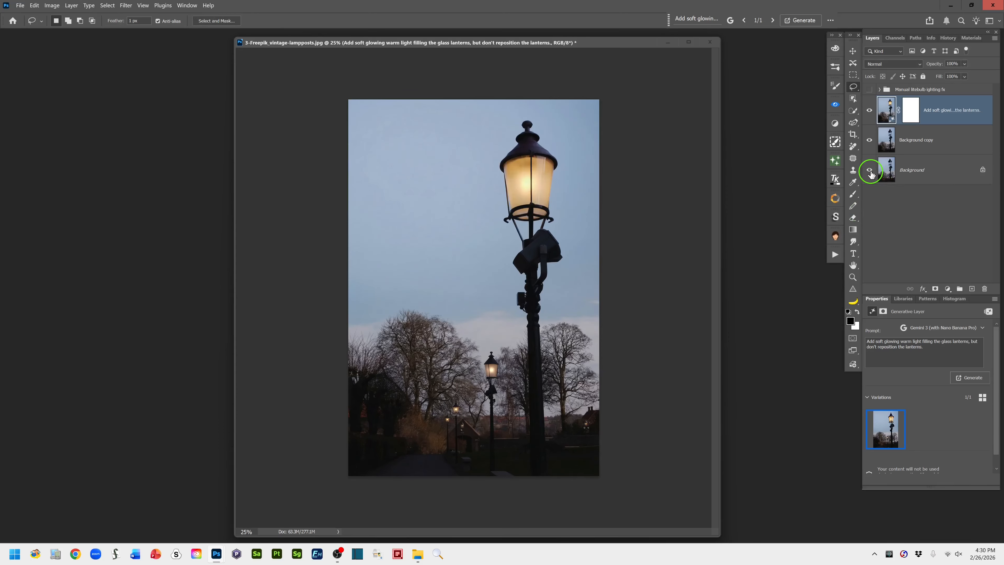
pyautogui.keyDown('alt'); pyautogui.click(871, 172); pyautogui.keyUp('alt')
pyautogui.keyDown('alt'); pyautogui.click(871, 172); pyautogui.keyUp('alt')
pyautogui.keyDown('alt'); pyautogui.click(871, 172); pyautogui.keyUp('alt')
pyautogui.keyDown('alt'); pyautogui.click(871, 172); pyautogui.keyUp('alt')
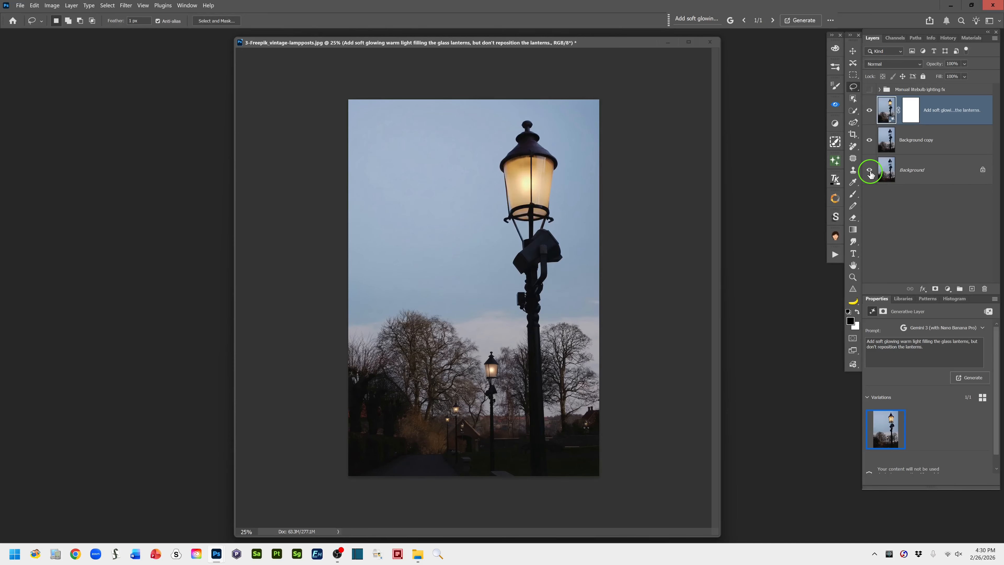